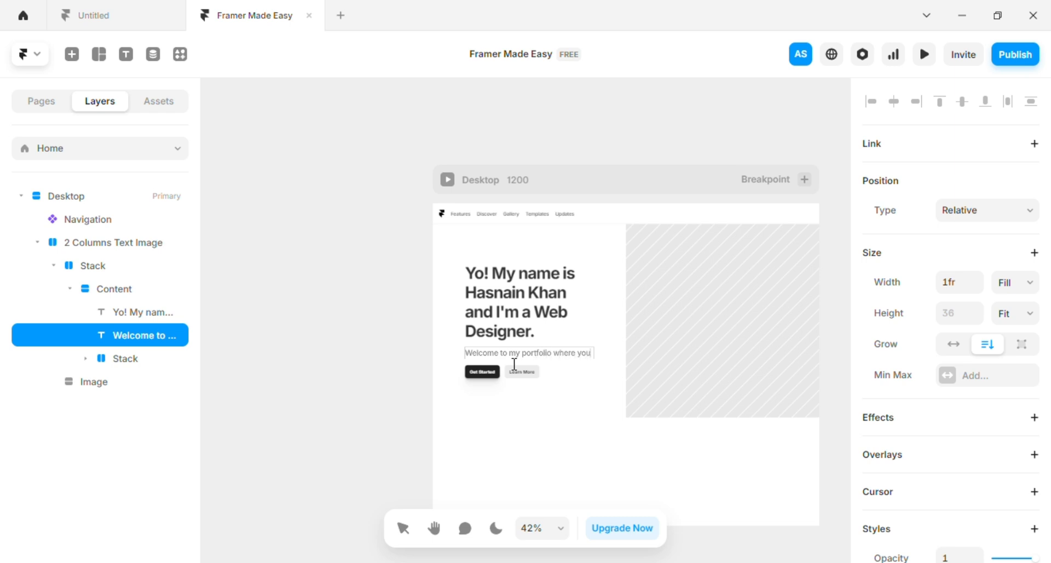
Step: Complete the hero paragraph with "can learn more about my work." and relabel the "Get Started" button as "Case Studies"
text(can learn more about my work.)
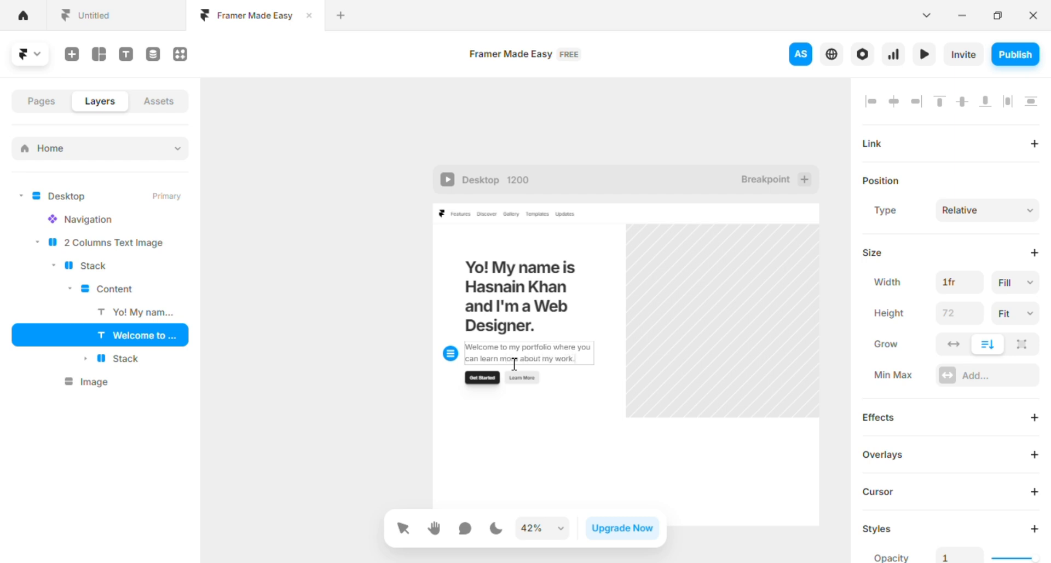
key(Escape)
scroll(470, 375, up, 5)
double_click(501, 393)
double_click(508, 395)
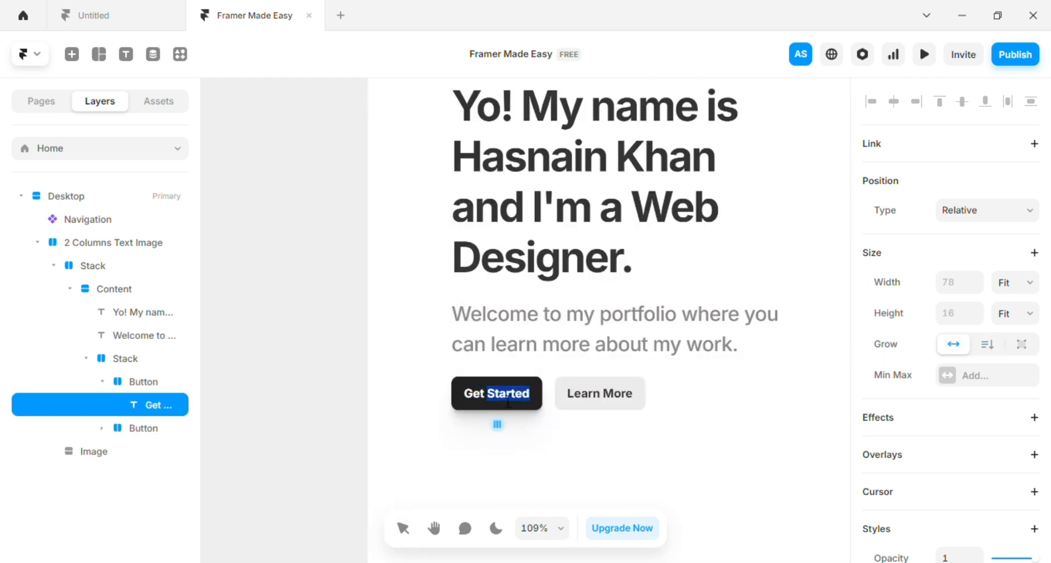
key(ctrl+a)
text(C)
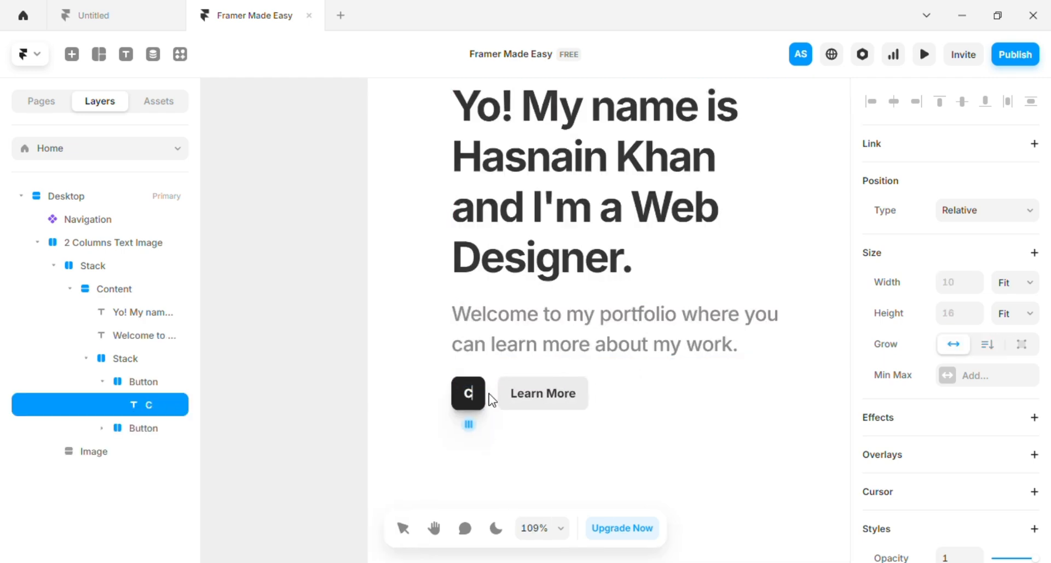
text(ase Studies)
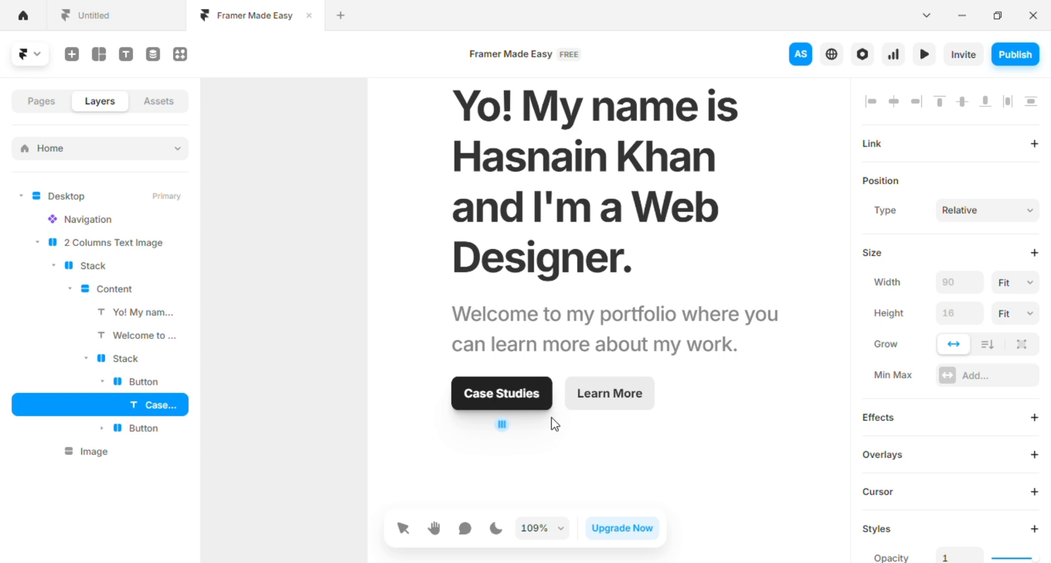
Step: Relabel the "Learn More" button in the hero section as "Get in touch"
double_click(623, 400)
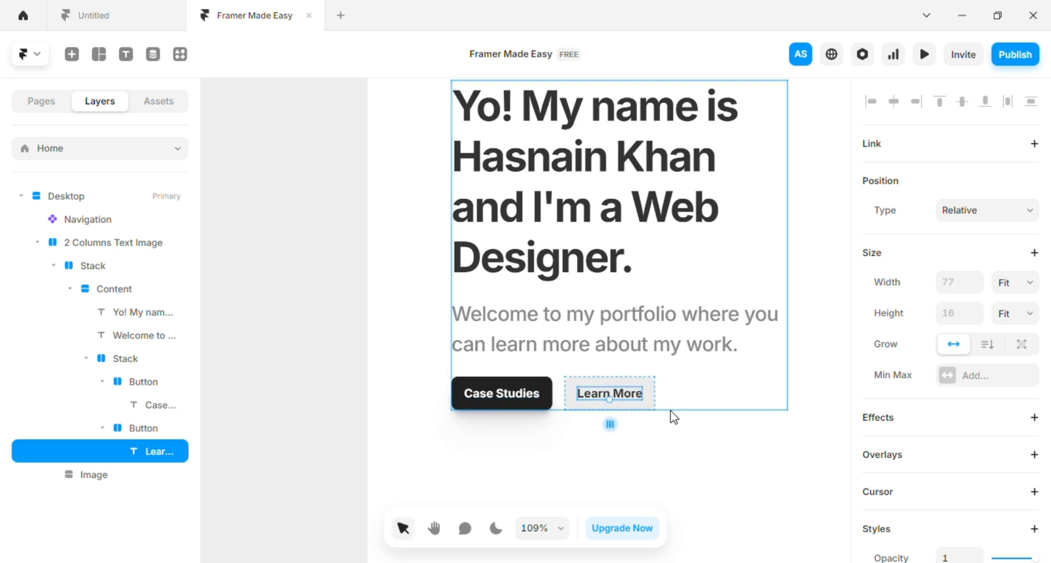
double_click(630, 399)
key(ctrl+a)
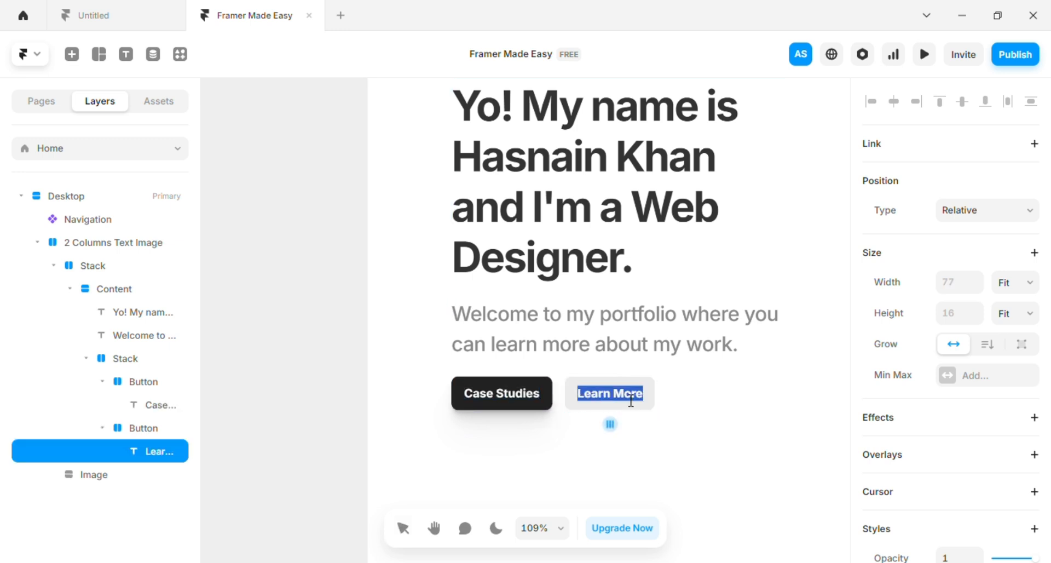
text(gwet)
key(BackSpace)
key(BackSpace)
key(BackSpace)
key(BackSpace)
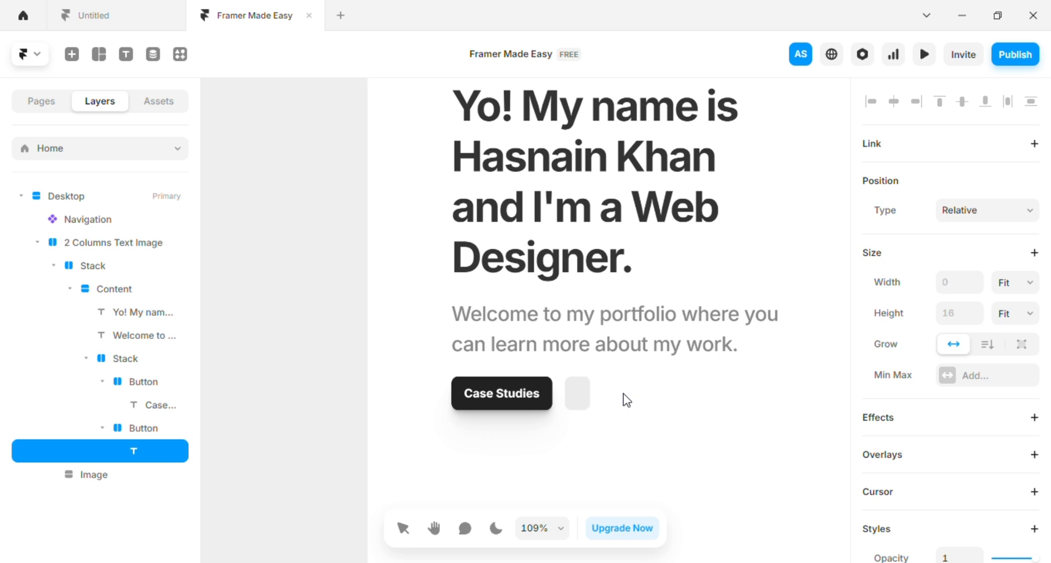
text(Get in)
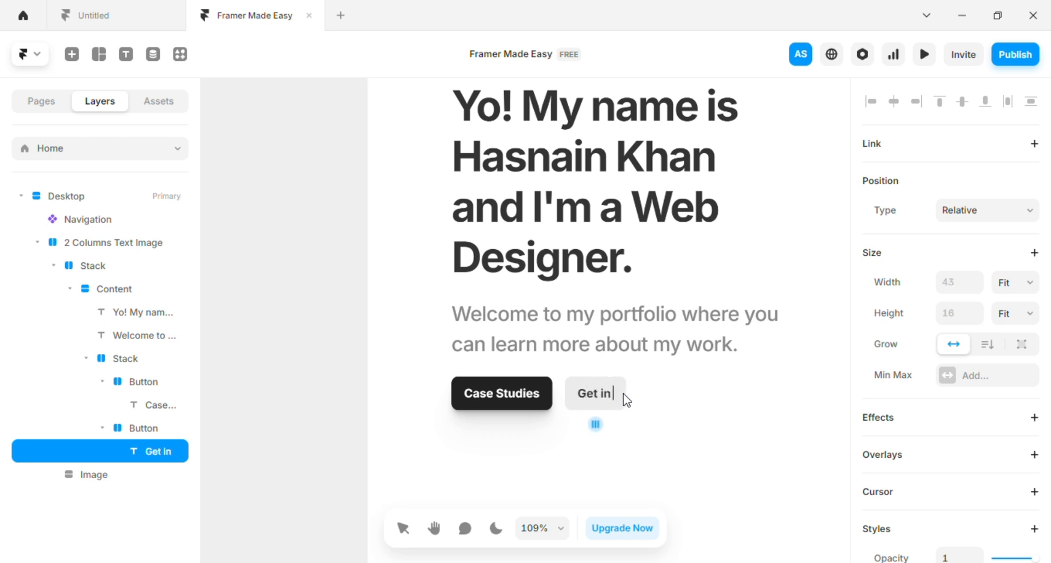
text( touch)
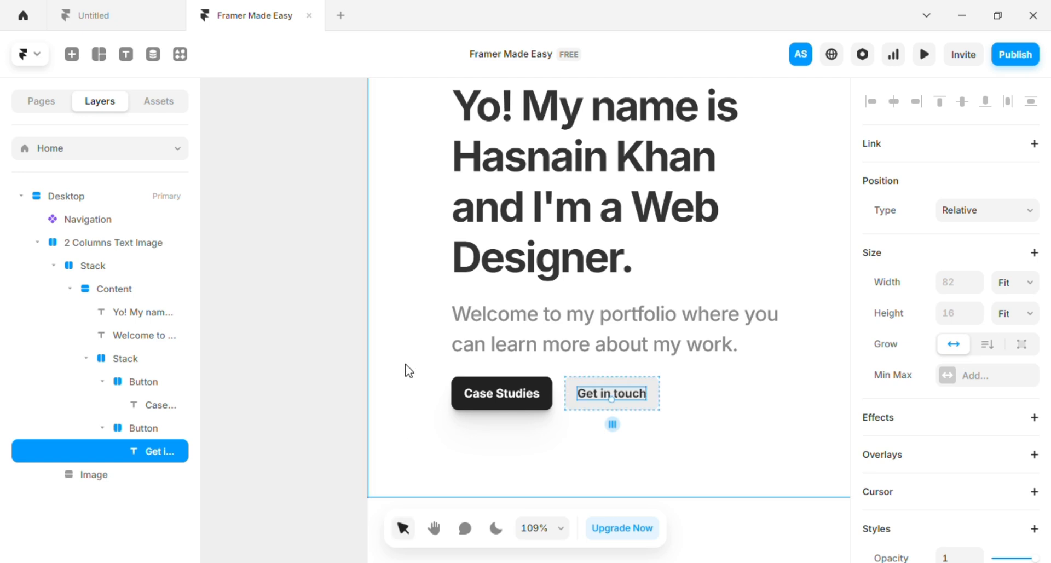
Step: Fill the hero's image placeholder with For video.PNG and position the picture by a focal point
scroll(628, 335, right, 5)
scroll(596, 337, down, 5)
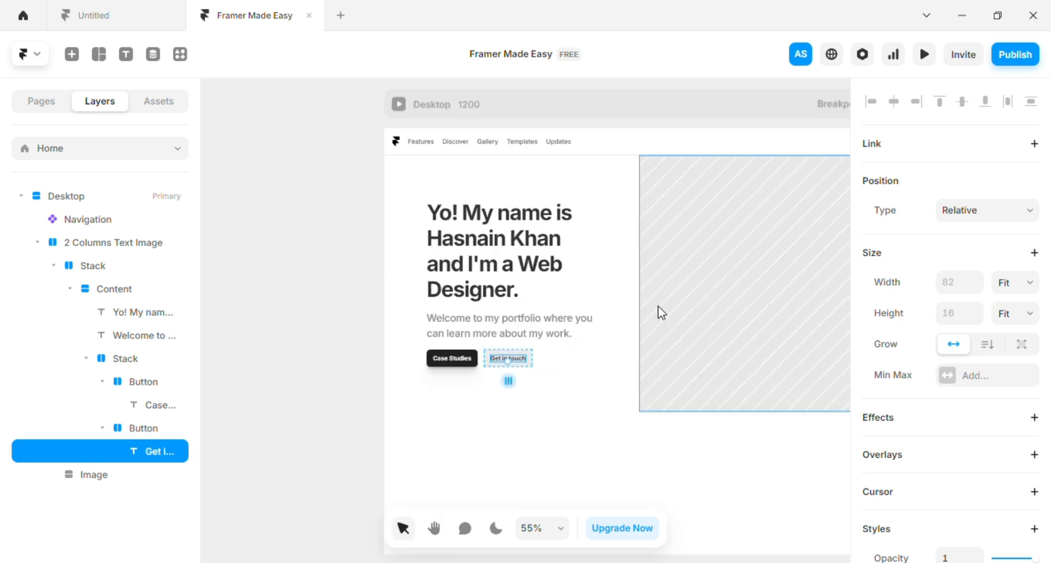
click(692, 195)
scroll(735, 246, right, 3)
scroll(976, 398, down, 10)
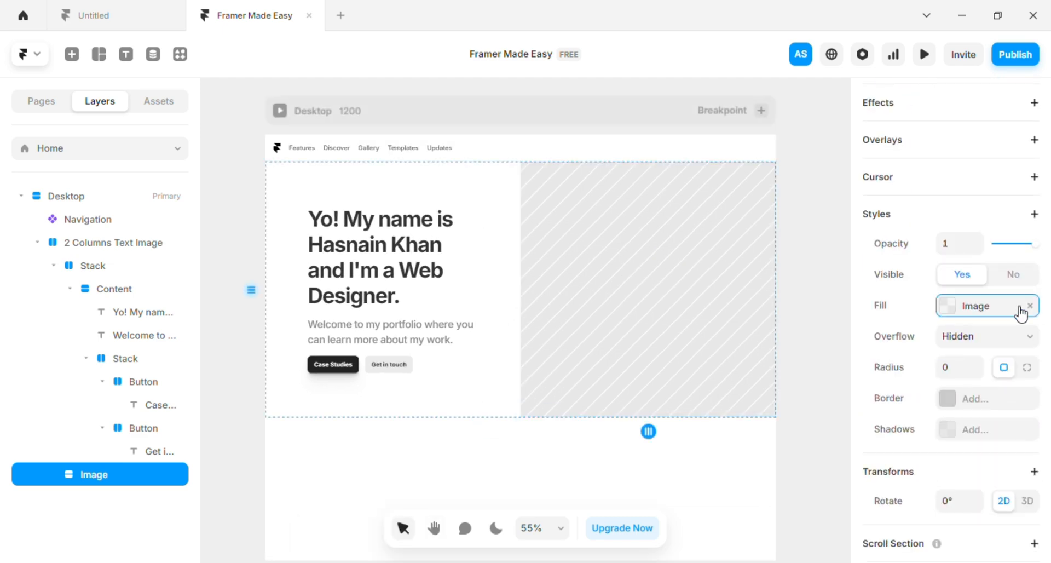
click(1021, 307)
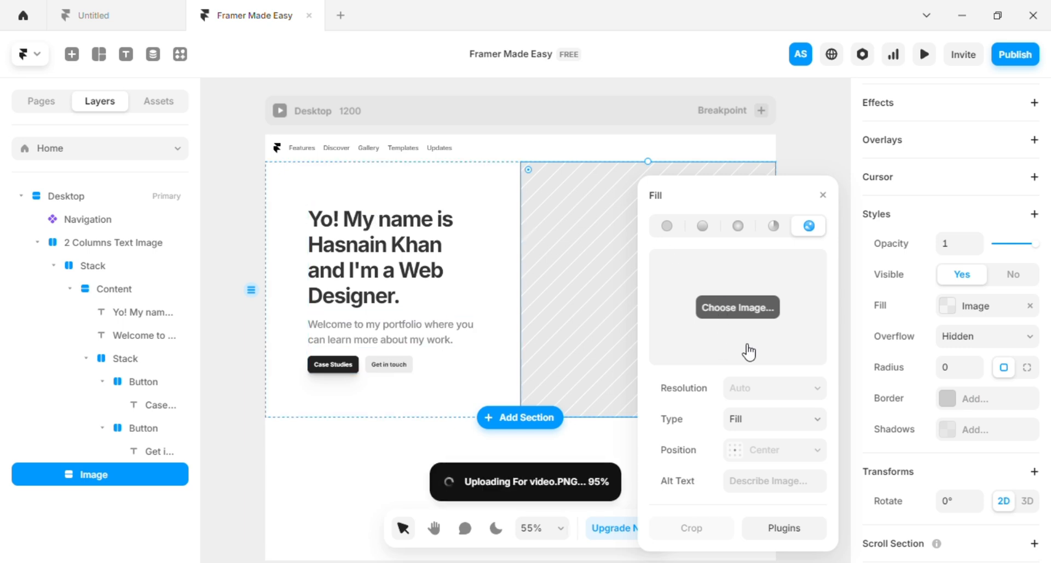
click(783, 451)
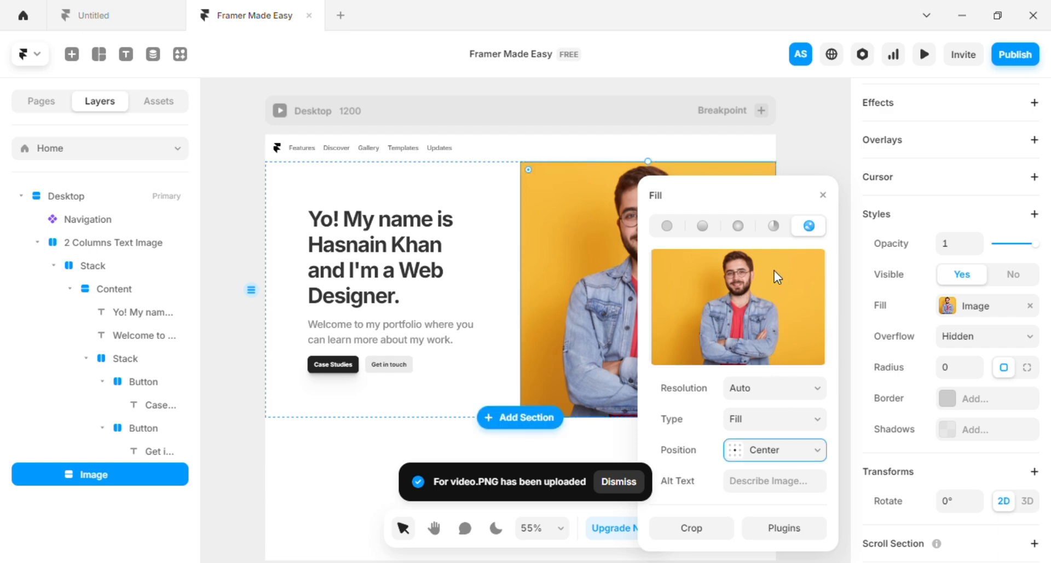
drag(529, 296, 530, 206)
click(751, 476)
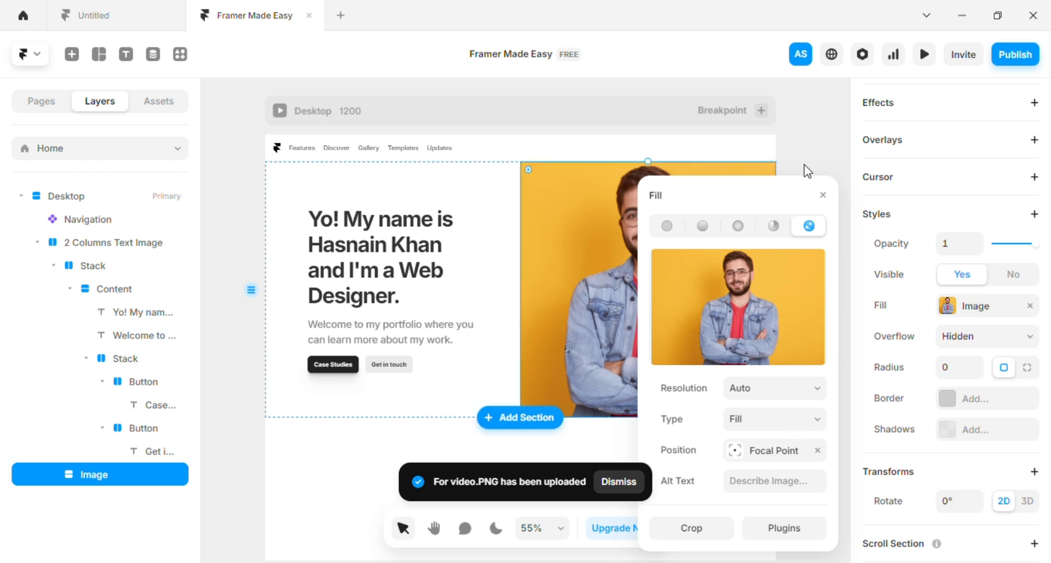
click(823, 195)
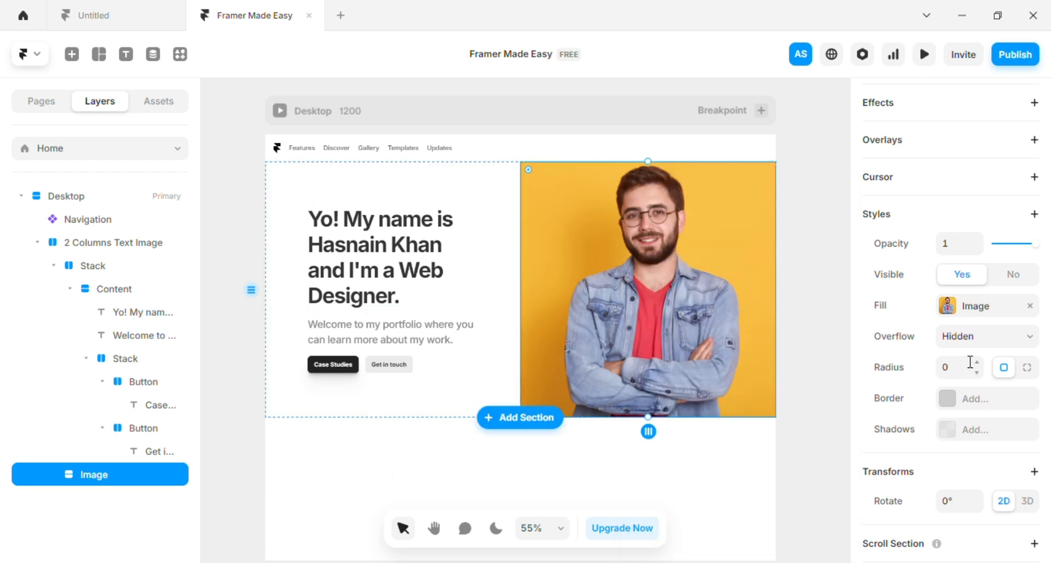
Step: Set the padding of the whole 2 Columns Text Image section to 33
scroll(964, 360, down, 2)
scroll(961, 350, up, 3)
scroll(964, 350, up, 2)
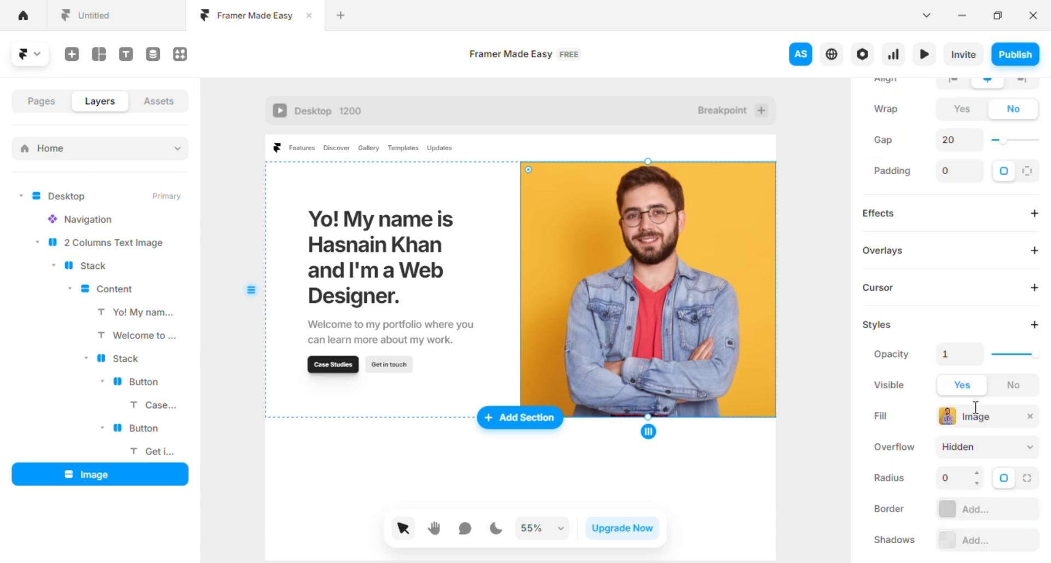
scroll(960, 335, up, 2)
click(385, 184)
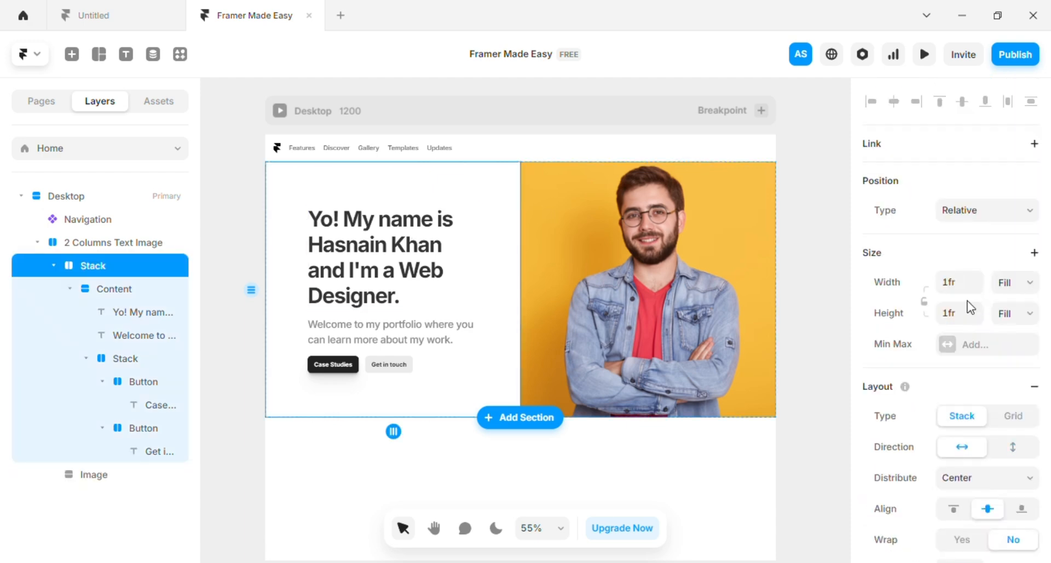
click(119, 244)
scroll(930, 303, down, 3)
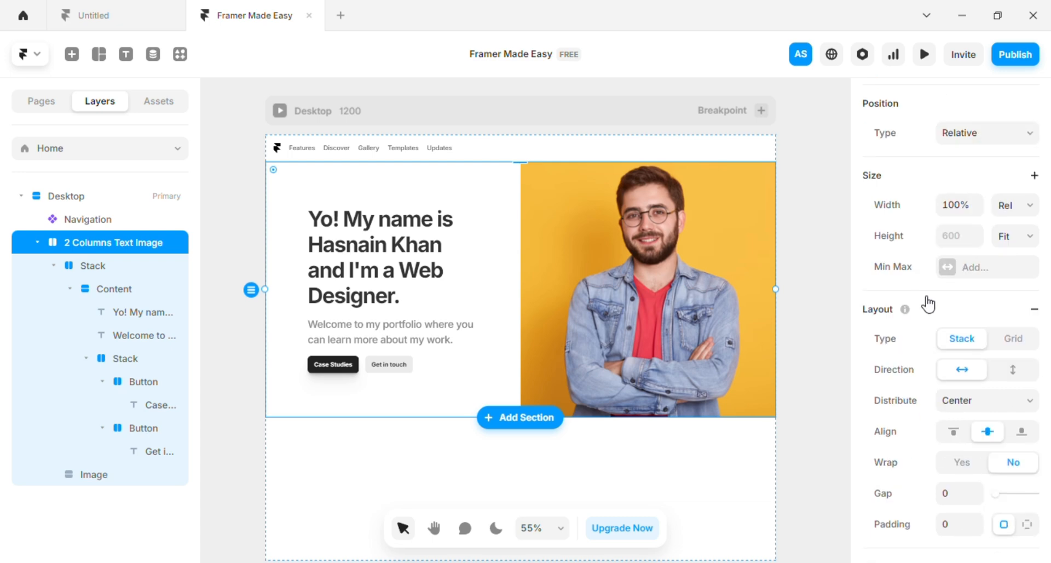
scroll(942, 334, down, 3)
click(959, 295)
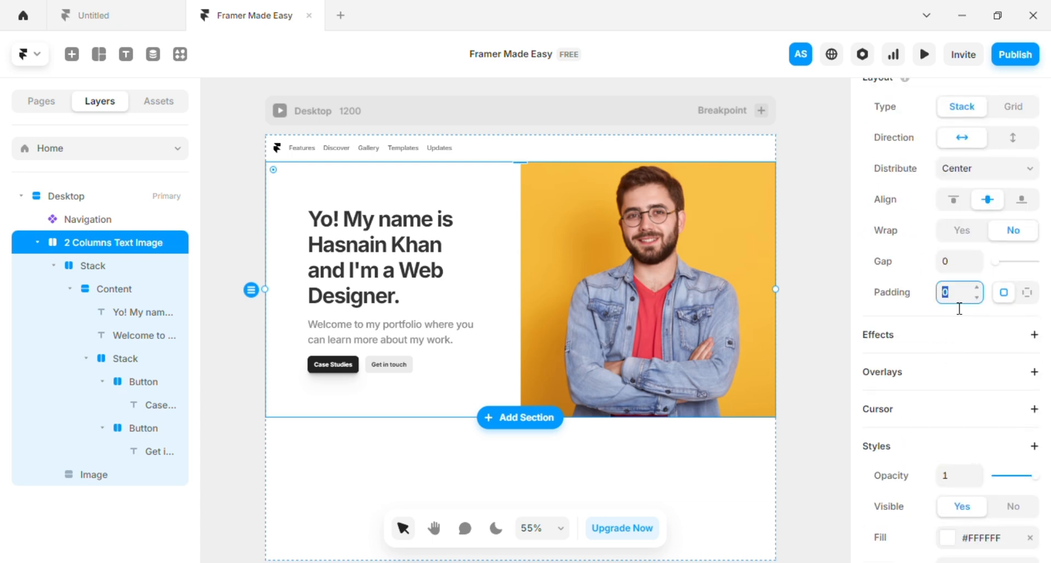
key(Return)
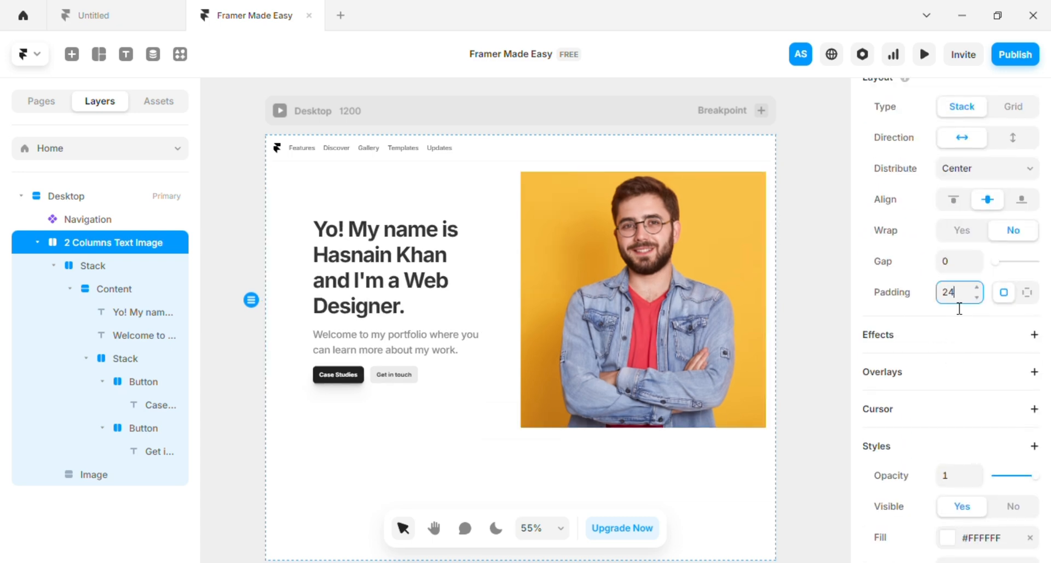
click(978, 288)
click(979, 289)
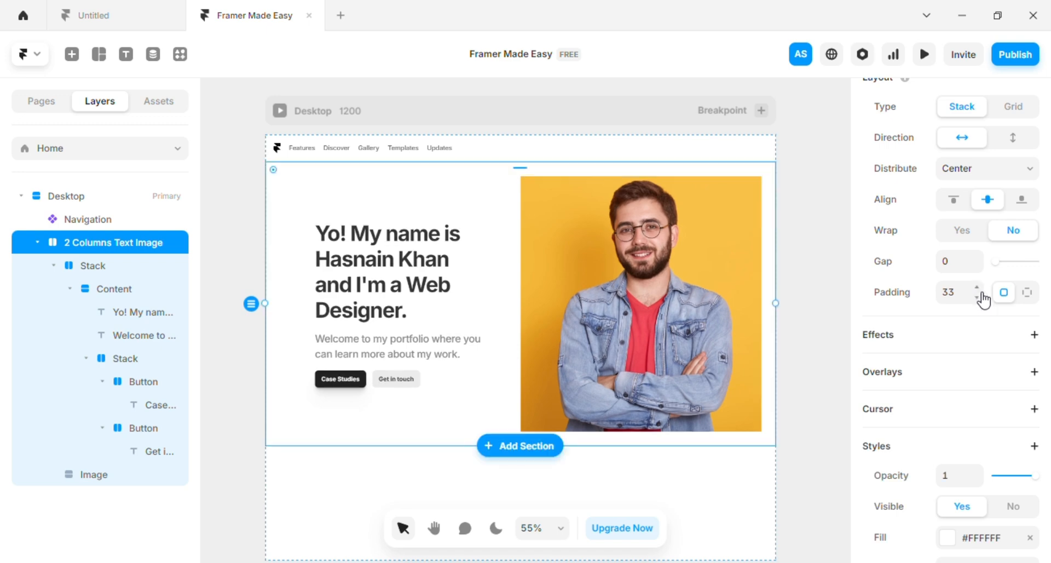
Step: Round the hero image's corners with a radius of 24
click(679, 243)
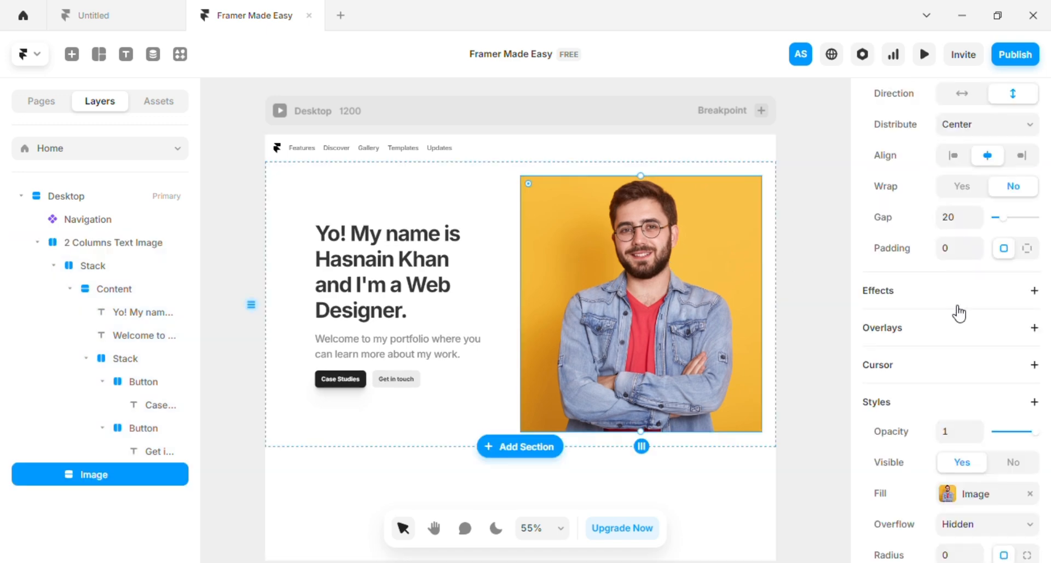
scroll(955, 312, down, 5)
click(961, 251)
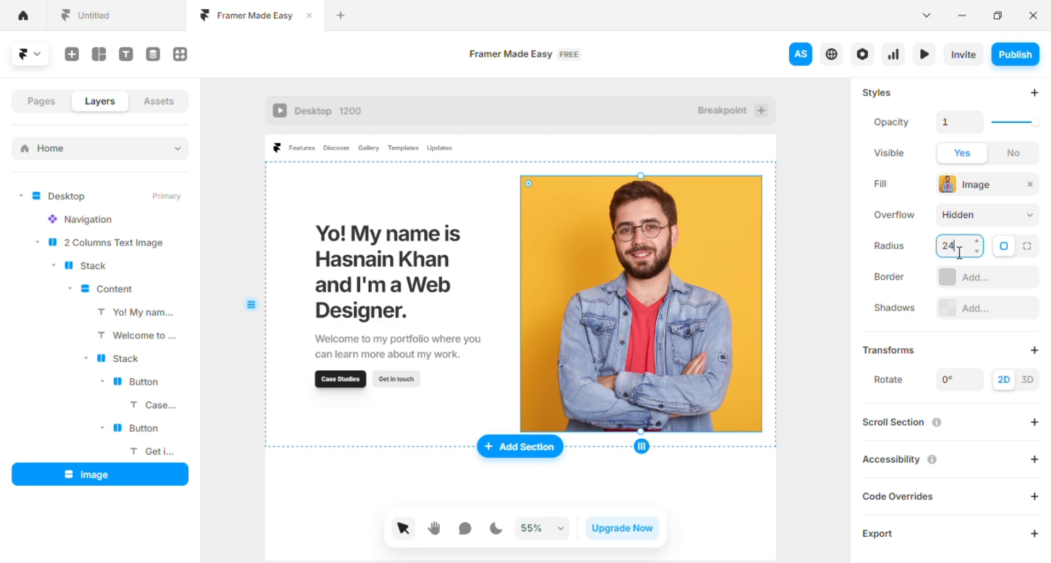
click(808, 278)
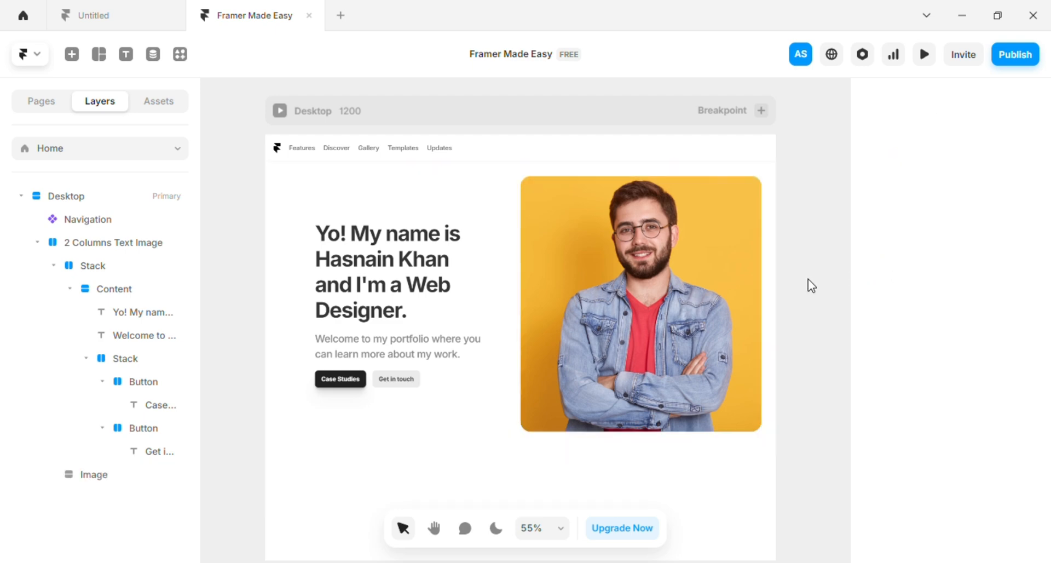
Step: Create a new CMS collection for the project, keeping its default name
drag(483, 347, 506, 208)
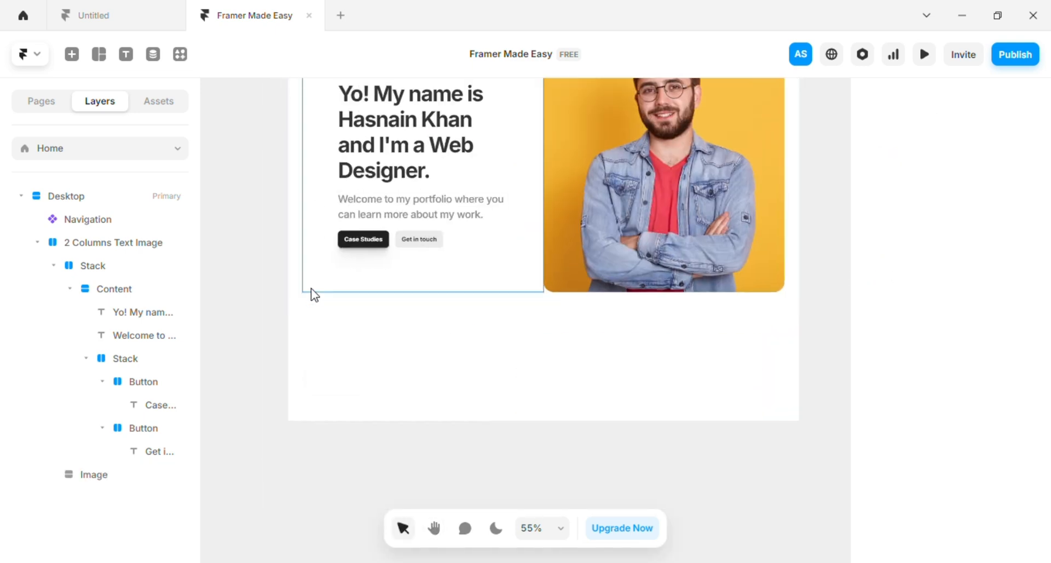
click(154, 55)
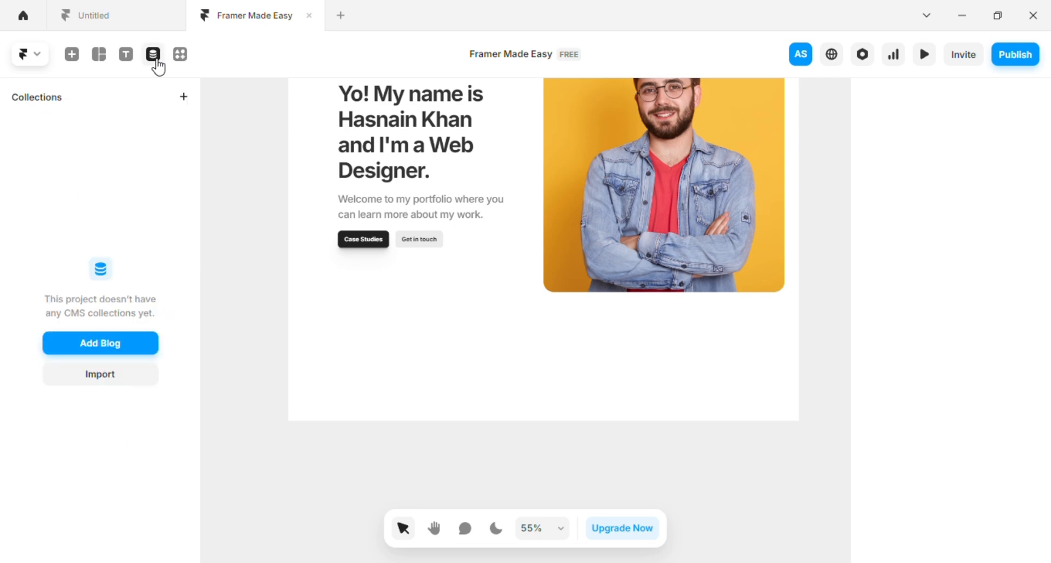
click(185, 98)
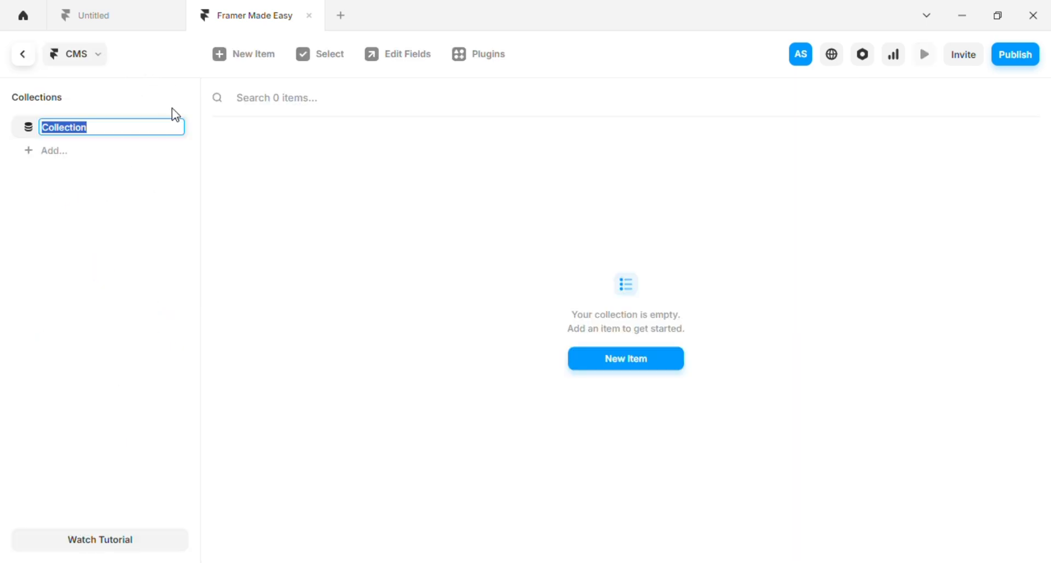
key(Return)
Step: Edit the collection's fields and rename the Title field as "Business Name"
click(174, 128)
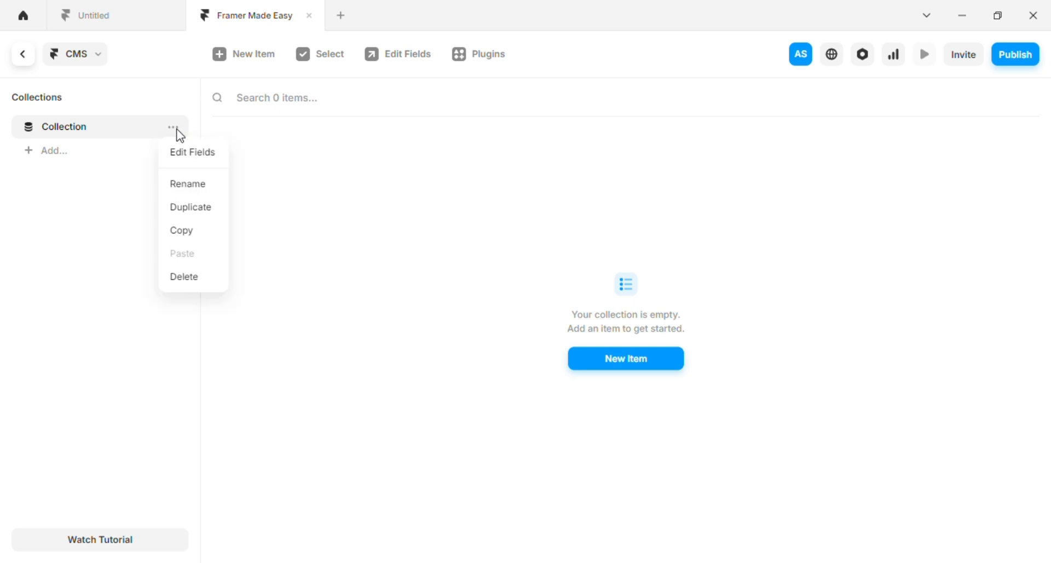
click(186, 153)
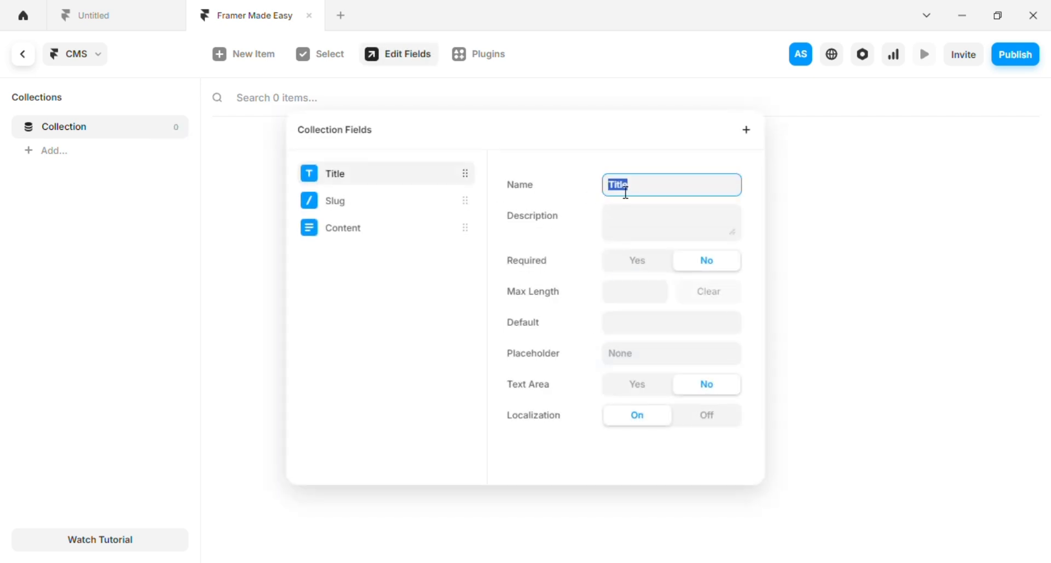
text(Business Name)
key(Return)
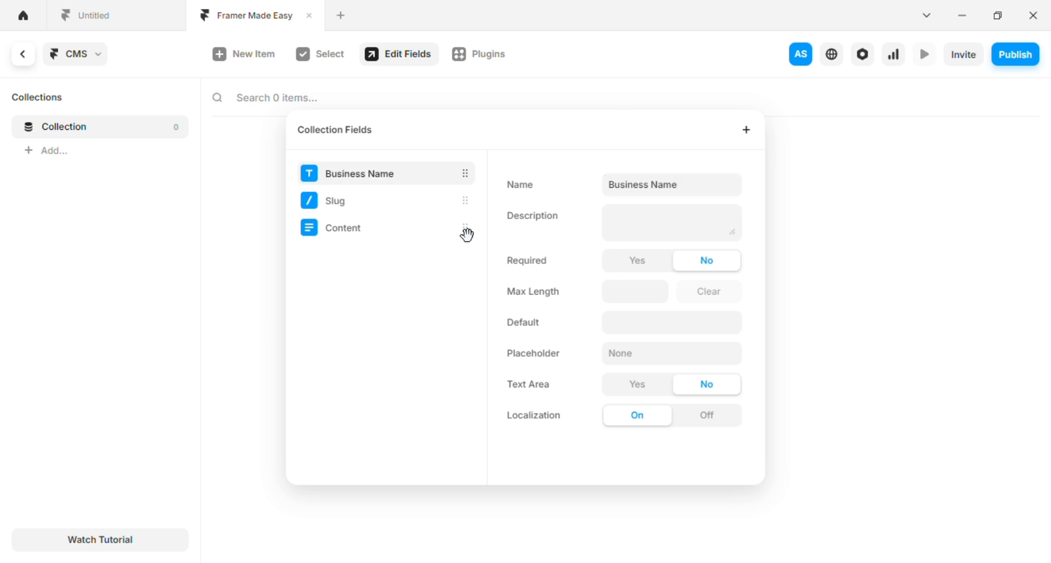
Step: Delete the Content field from the collection's fields
click(468, 232)
click(471, 239)
click(484, 275)
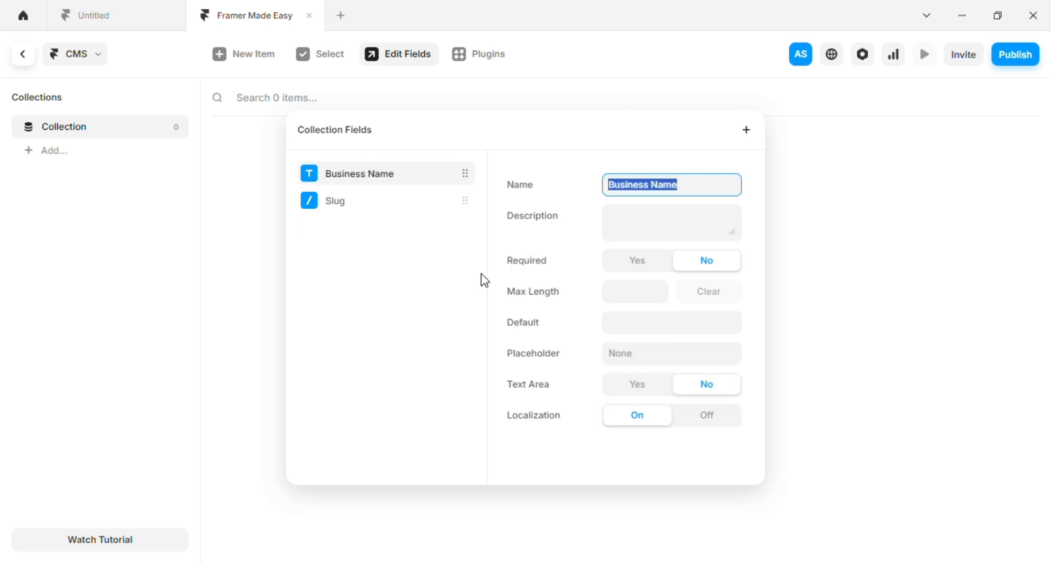
Step: Add an Image field named "Logo" to the collection and close the field settings
click(748, 131)
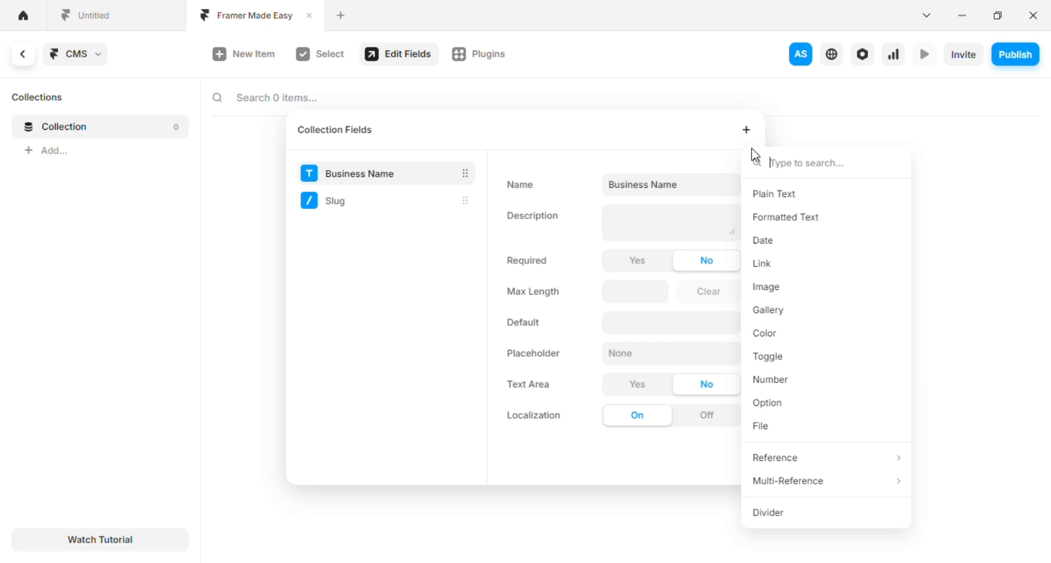
click(771, 288)
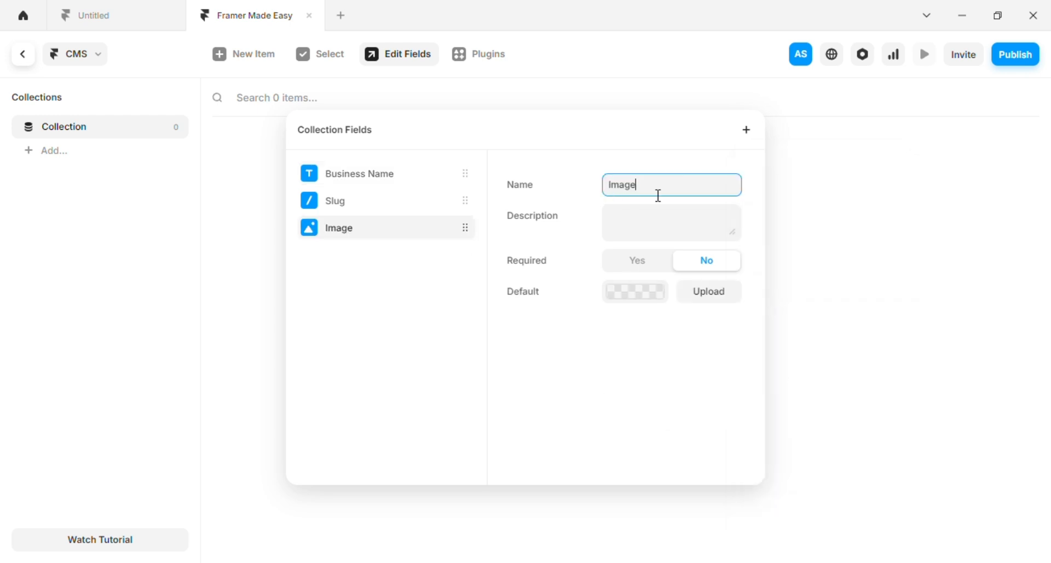
text(Logo)
click(664, 268)
click(788, 267)
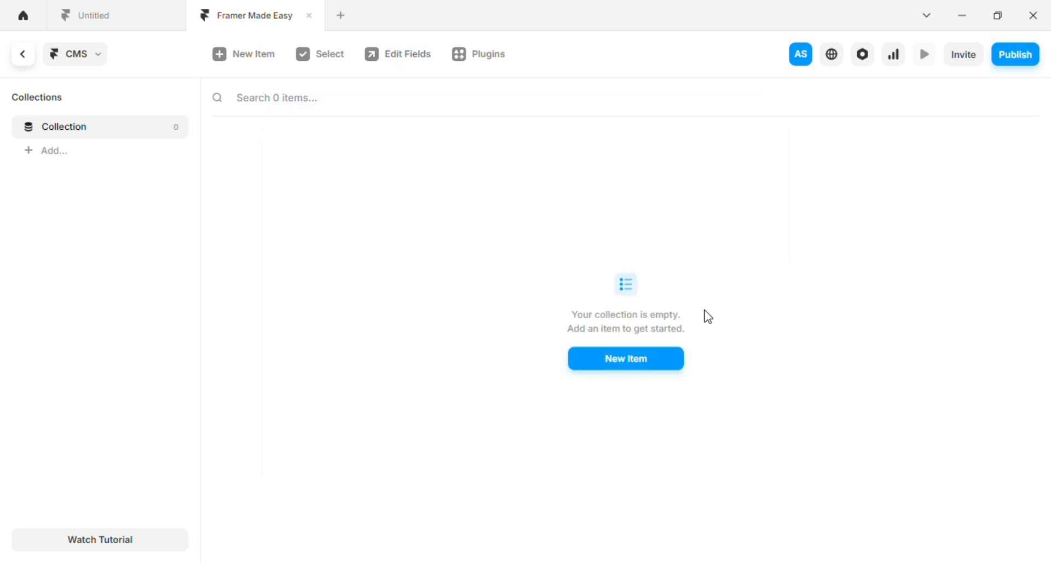
Step: Create a collection item with the business name Amazon, upload logo-amazon.svg as its logo, and save it
click(663, 359)
click(649, 135)
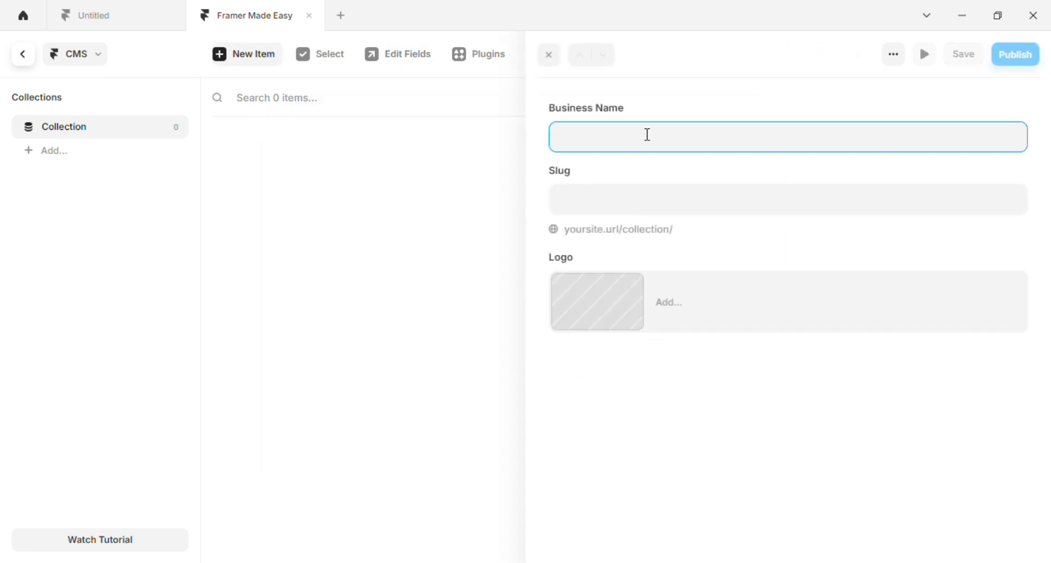
text(Amazon)
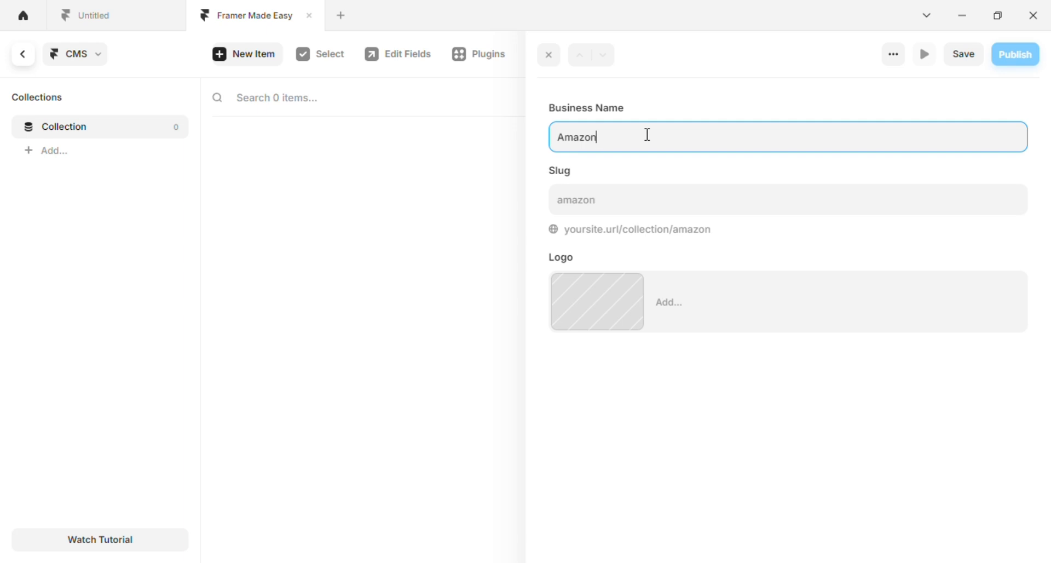
click(623, 291)
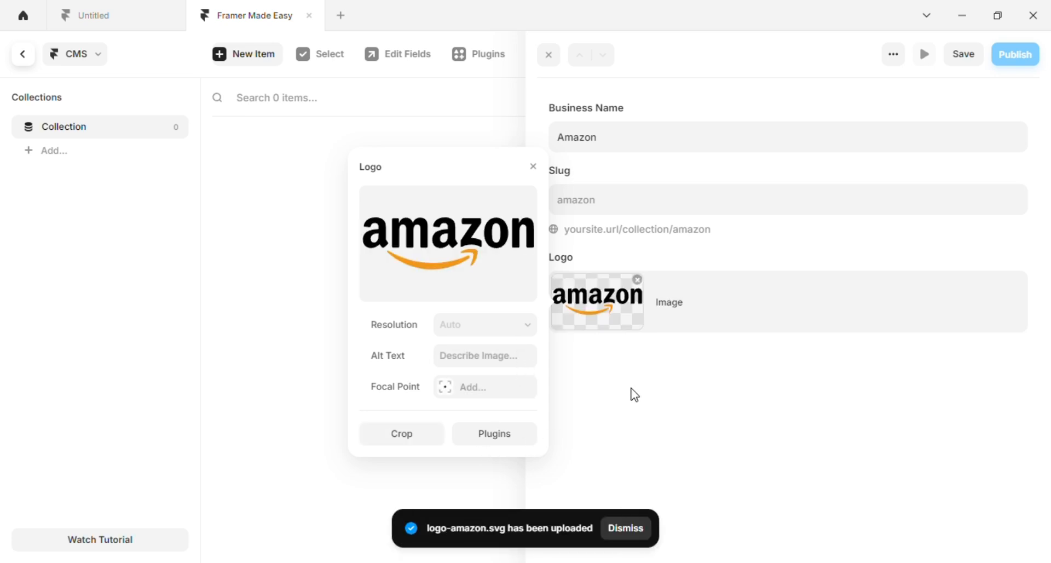
click(325, 393)
click(953, 58)
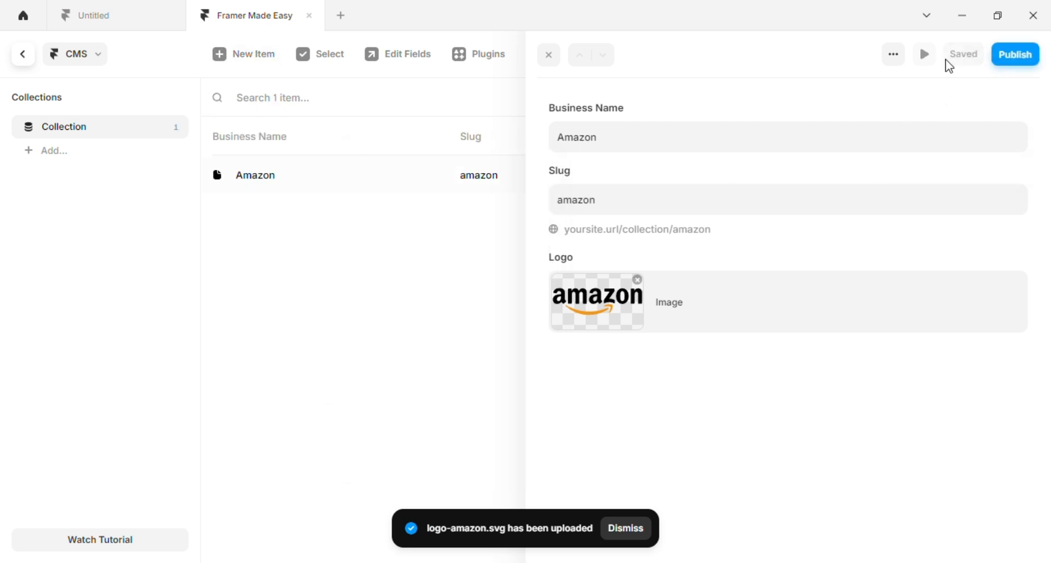
click(424, 243)
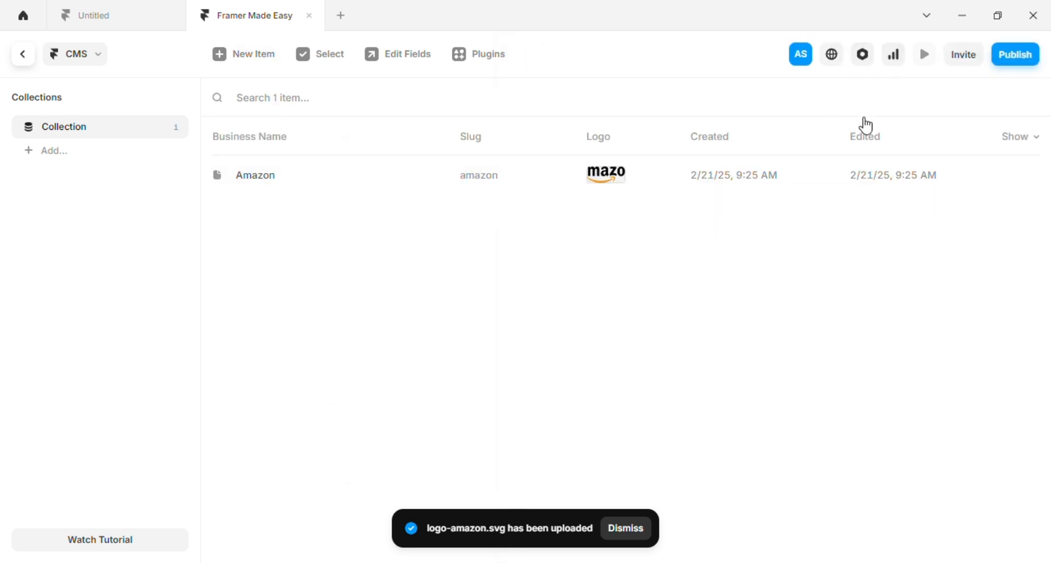
Step: Add a collection item named Freelancer, upload freelancer-1.svg as its logo, and save it
click(280, 55)
click(611, 149)
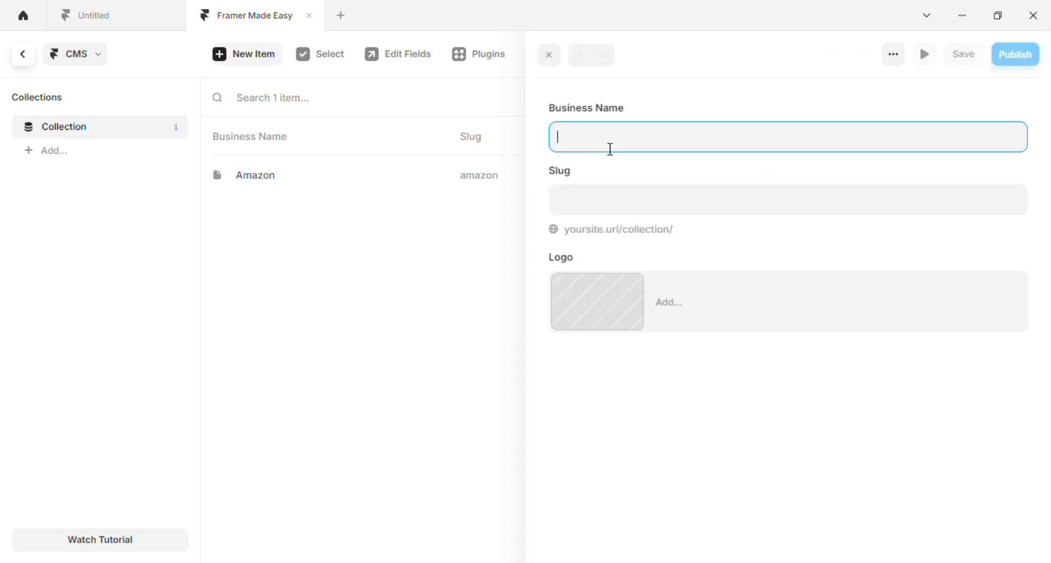
text(Freelancer)
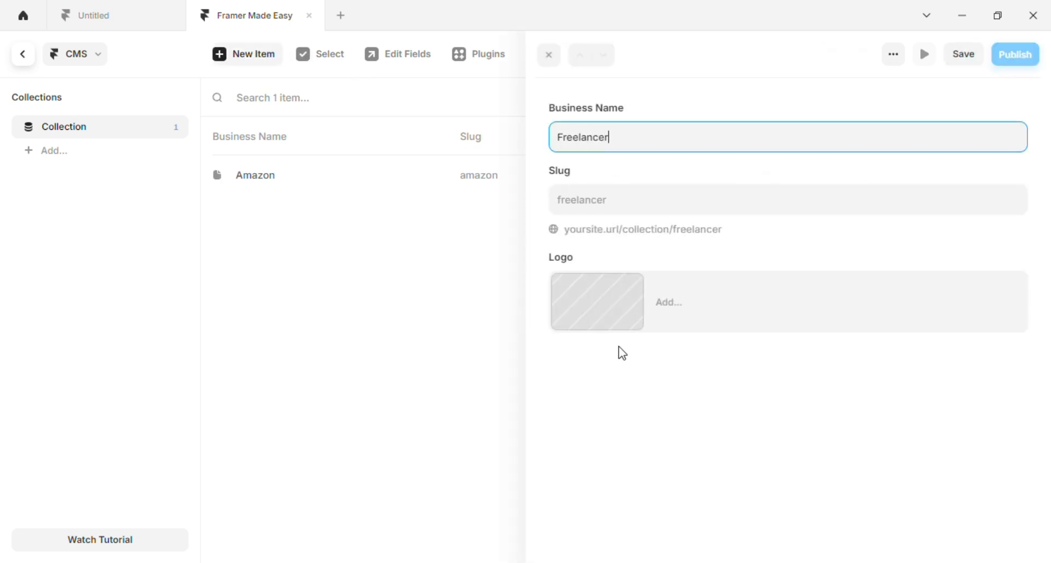
click(621, 301)
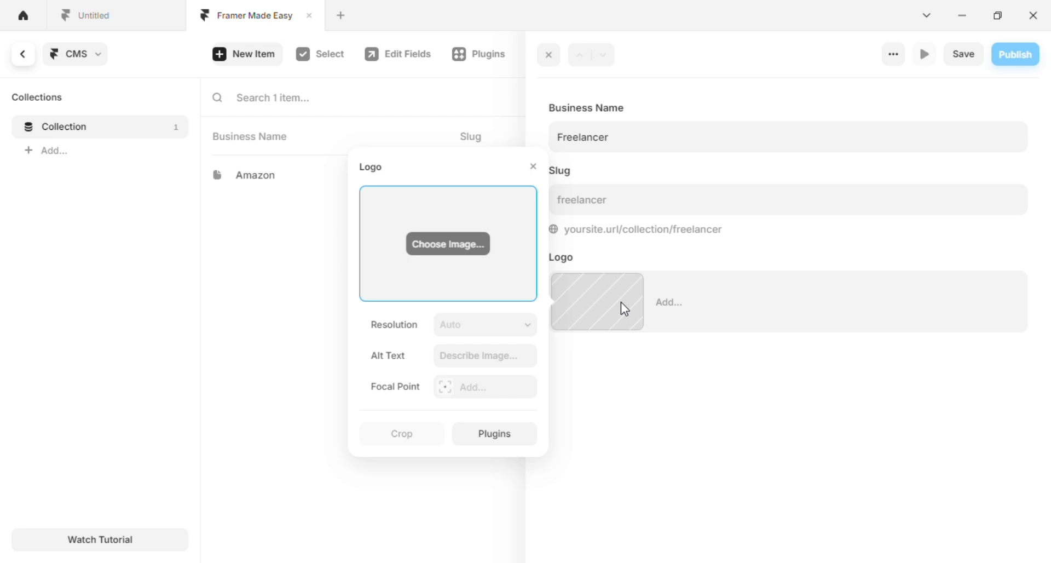
click(445, 263)
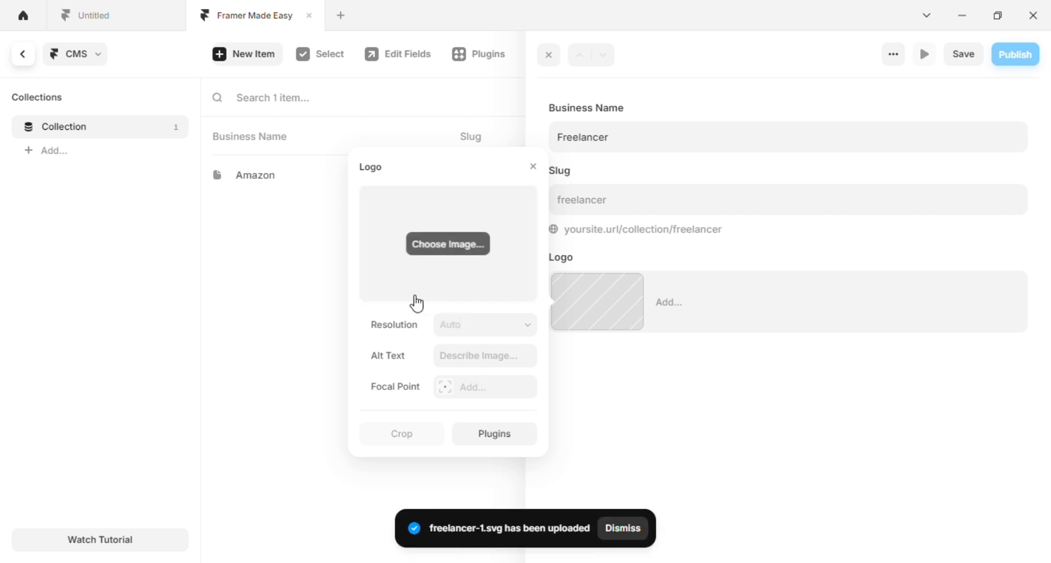
click(306, 291)
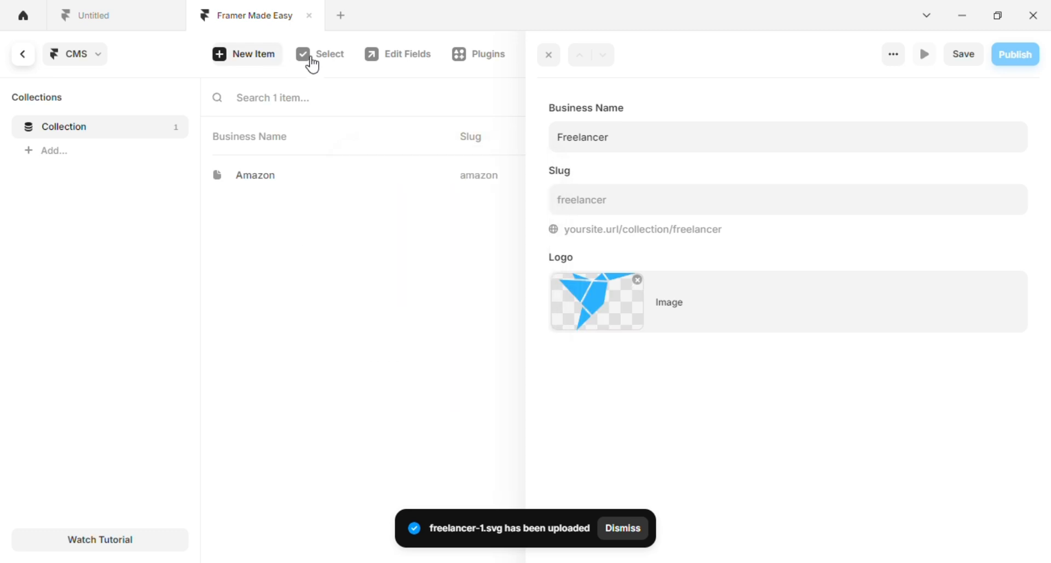
click(965, 53)
Step: Add a collection item named Cocacola, upload cocacola.svg as its logo, and save it
click(250, 58)
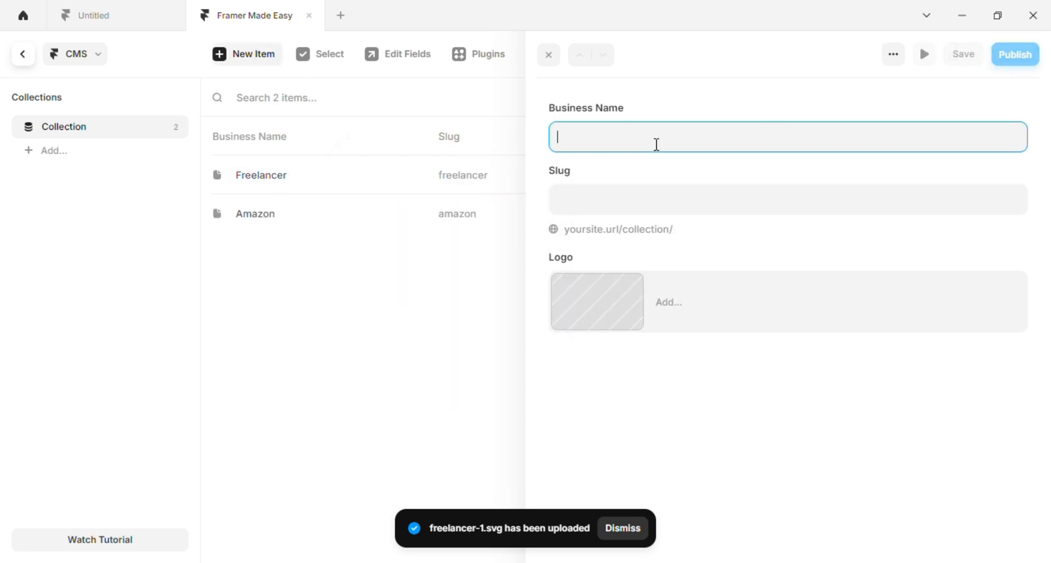
text(Coca)
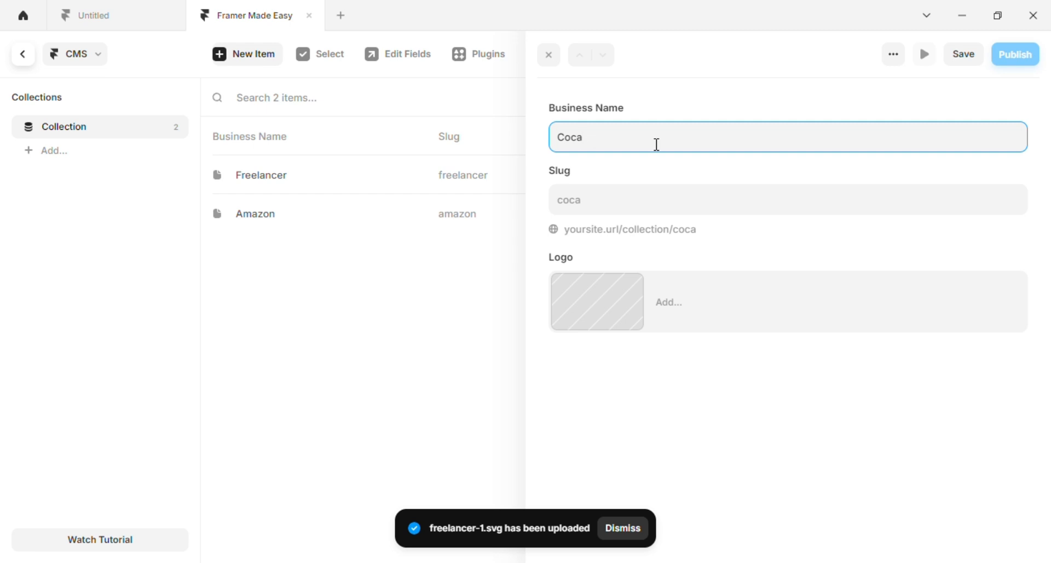
text(cola)
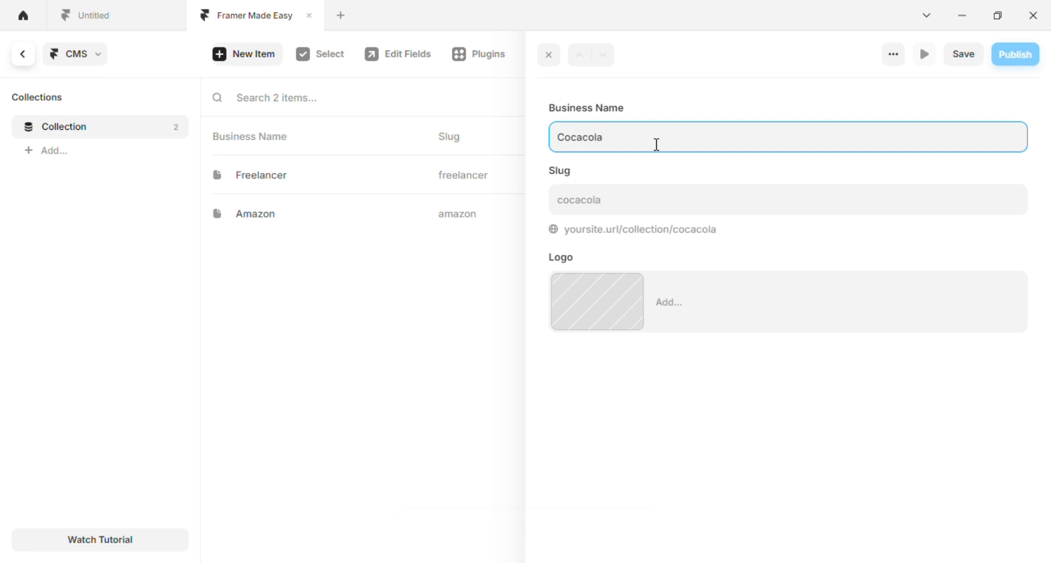
click(631, 302)
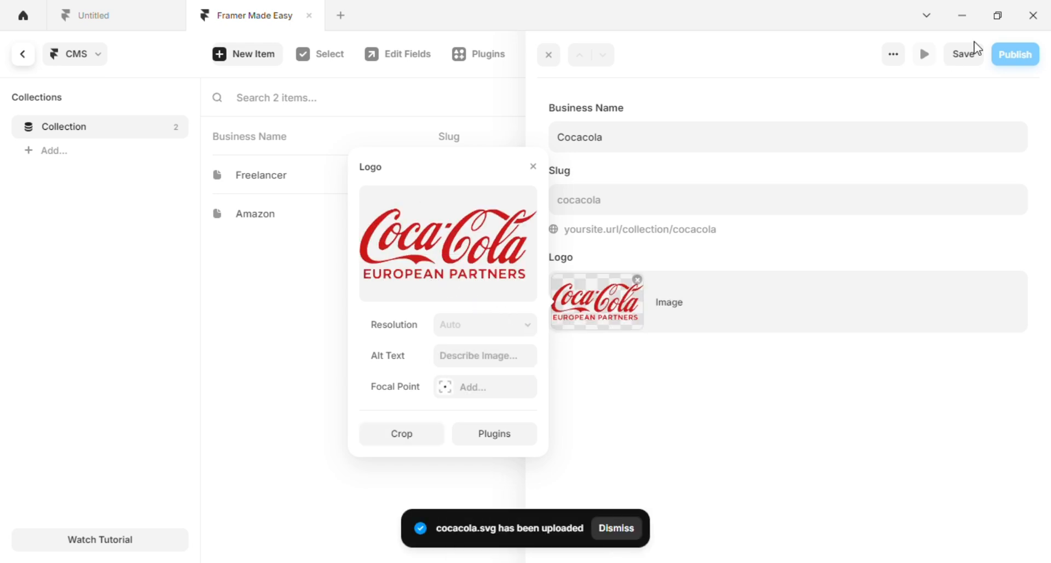
click(965, 55)
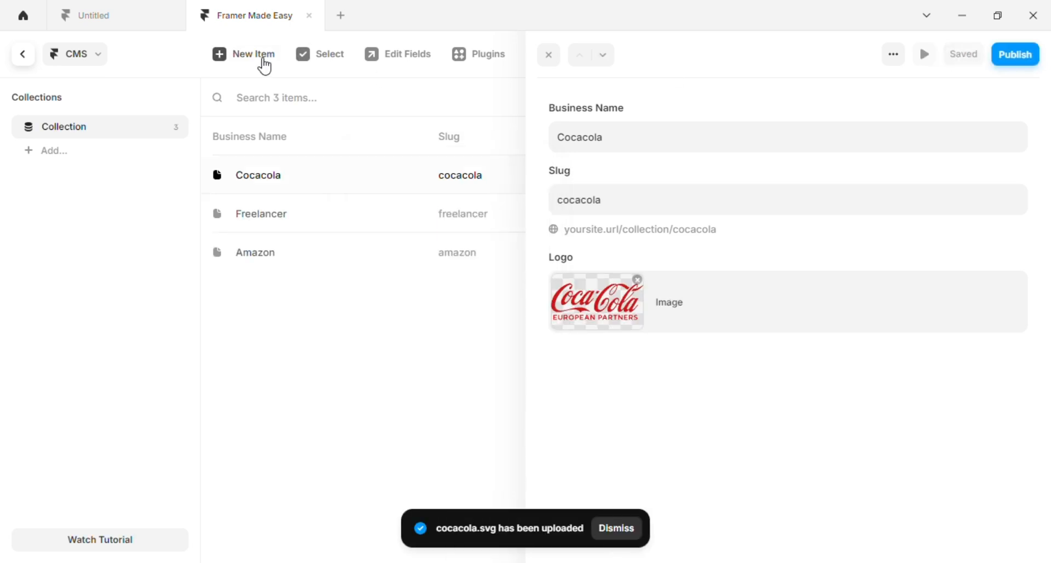
Step: Add a collection item named Netflix, upload netflix-3.svg as its logo, and save it
click(264, 64)
click(604, 142)
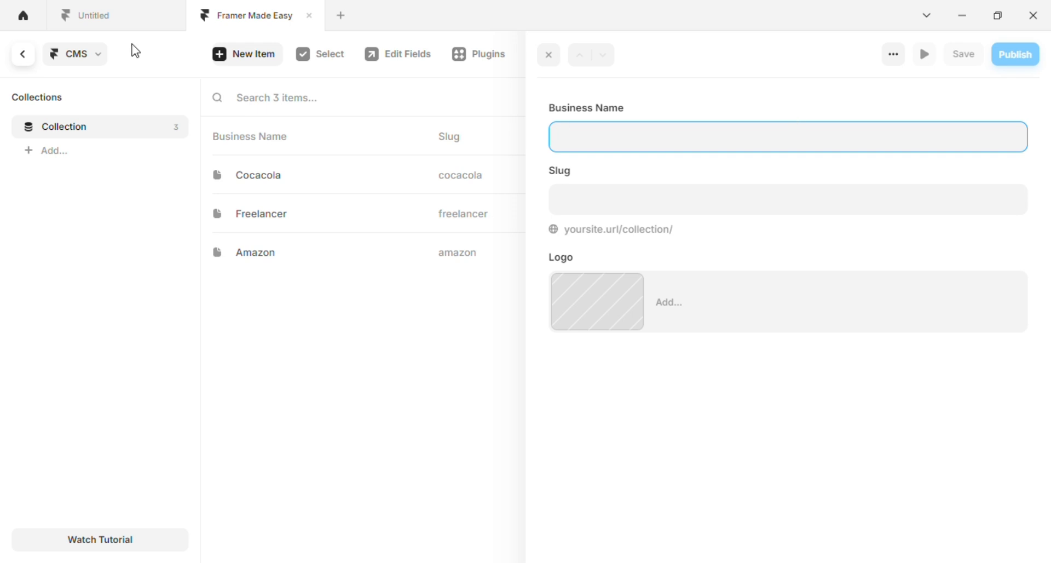
click(126, 22)
click(273, 21)
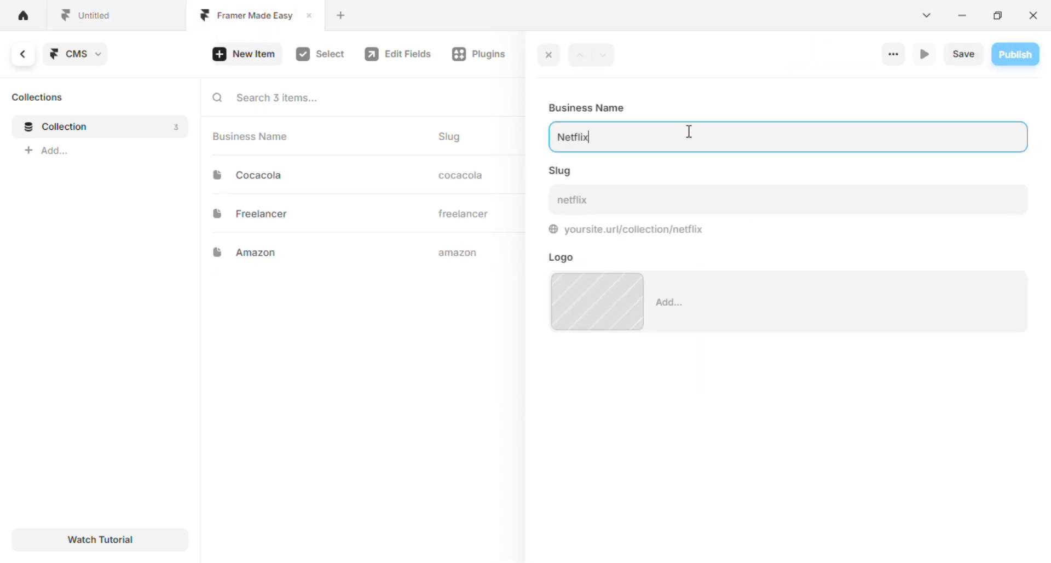
click(615, 307)
click(465, 251)
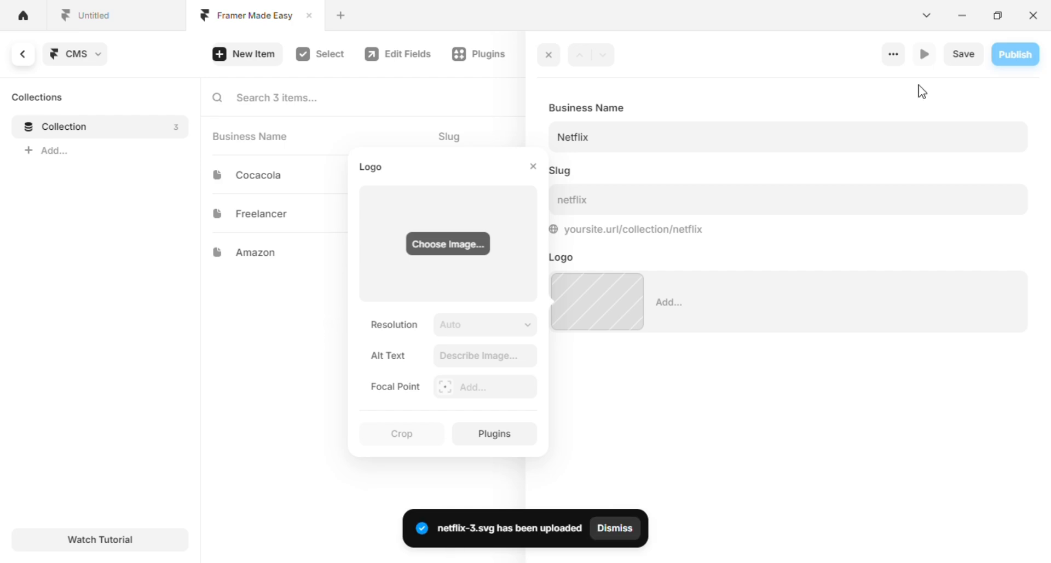
click(970, 59)
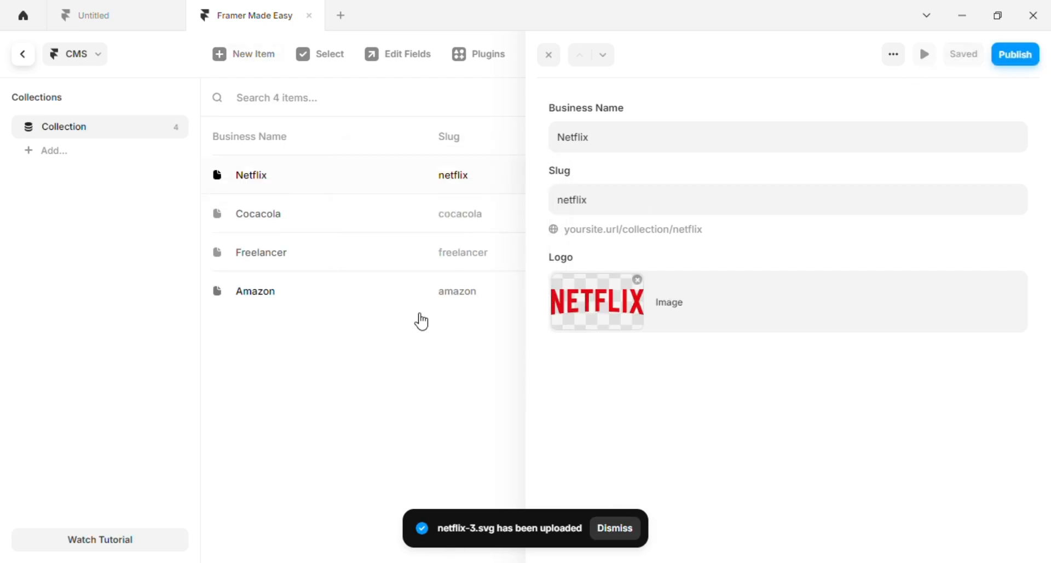
Step: Return to the Home page canvas and insert the CMS collection list into the Desktop frame below the hero section
click(27, 59)
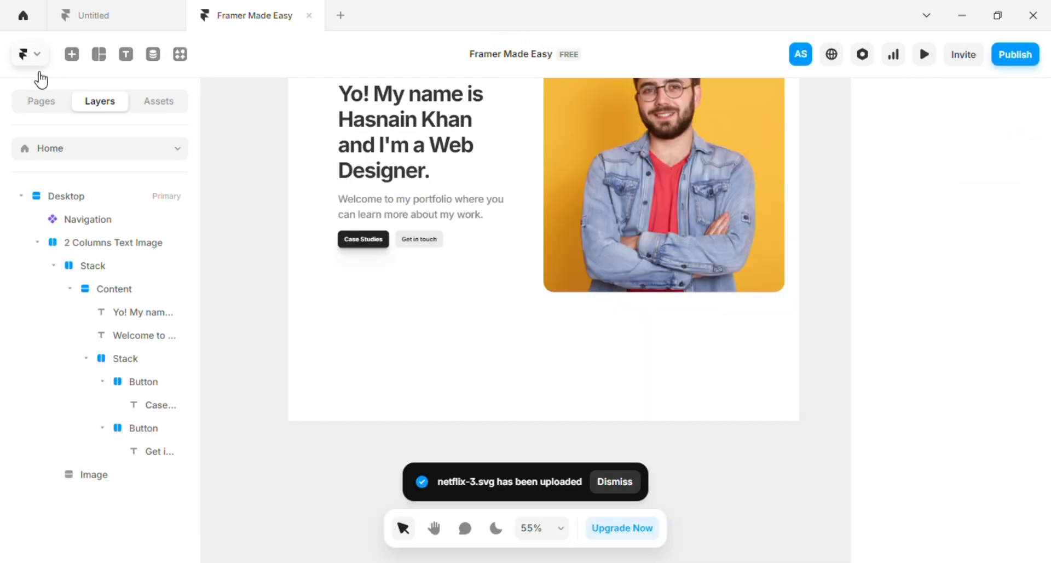
key(h)
drag(411, 343, 404, 301)
click(70, 59)
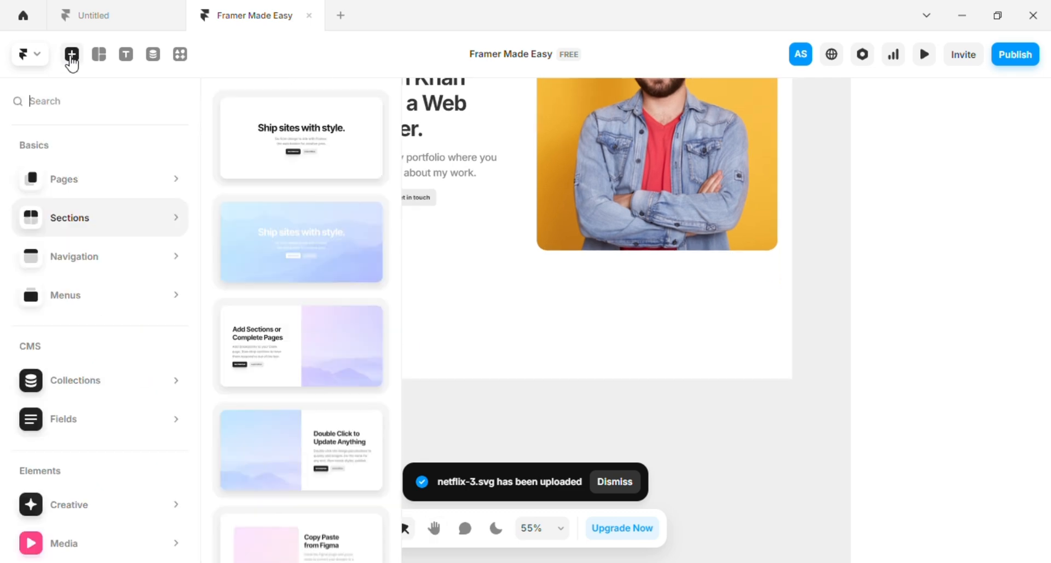
mouse_move(100, 387)
drag(281, 212, 459, 331)
scroll(464, 254, up, 5)
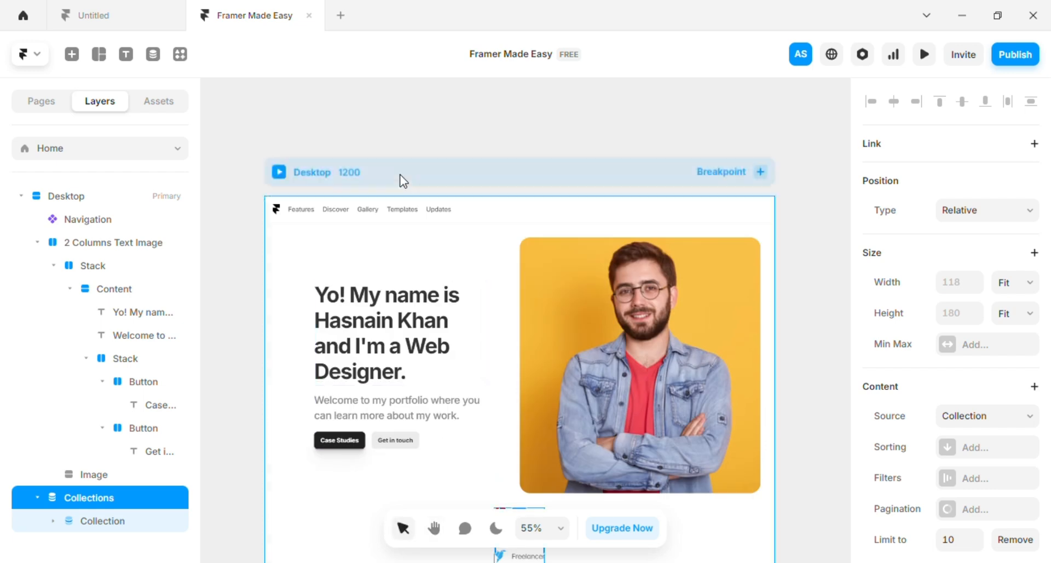
Step: Change the height of the Desktop breakpoint from a fixed size to fit its content
click(402, 176)
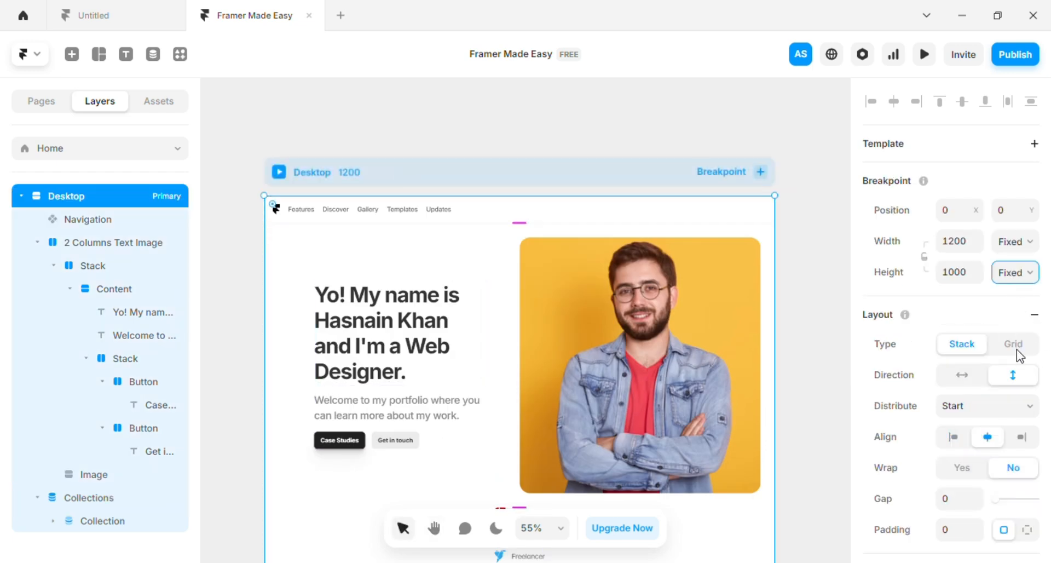
scroll(694, 318, down, 5)
Step: Change the collection list's layout type from Stack to Grid
click(556, 321)
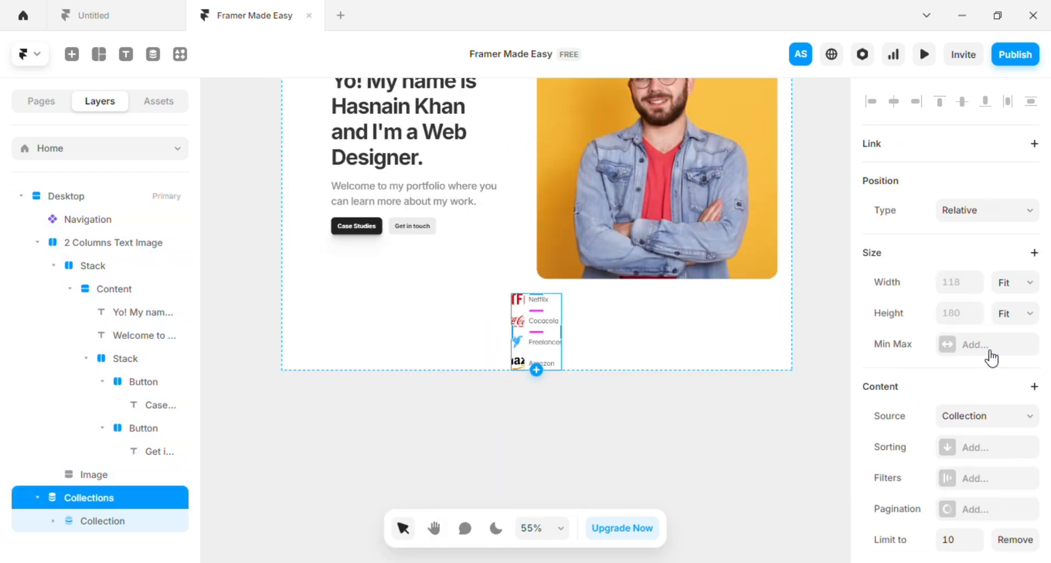
scroll(972, 296, down, 5)
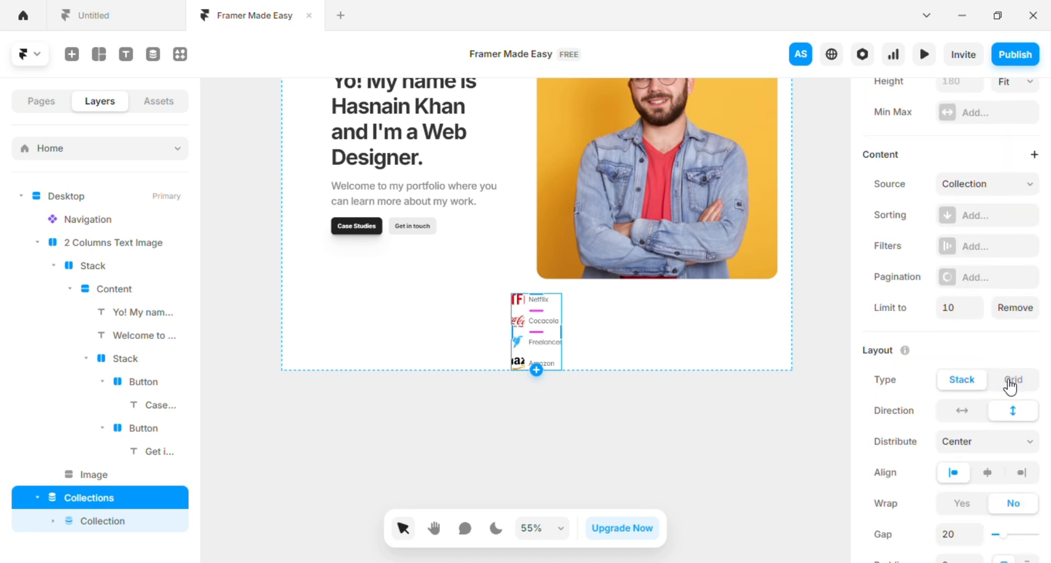
click(1012, 381)
scroll(538, 324, up, 2)
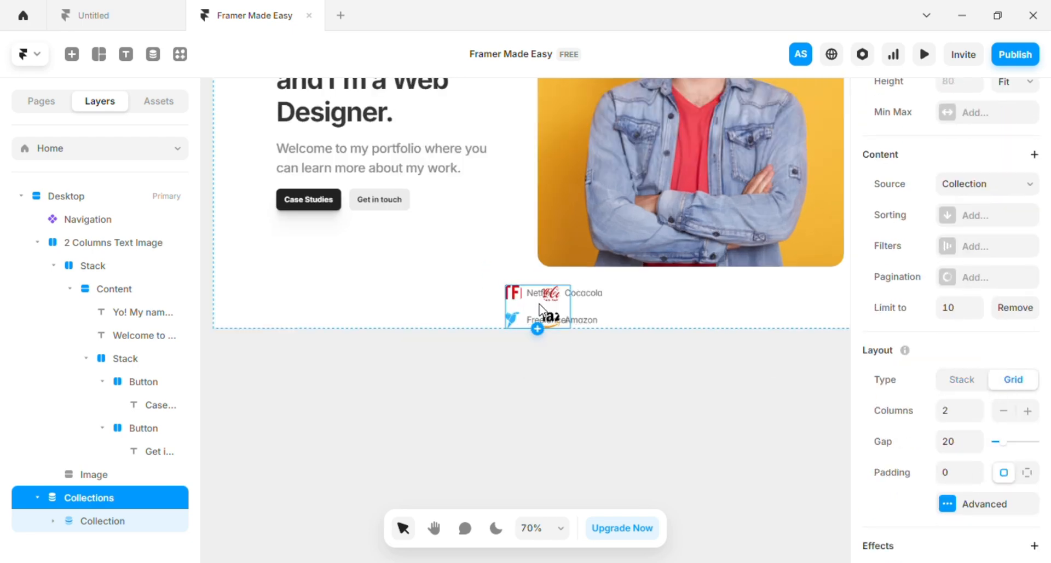
scroll(541, 307, up, 1)
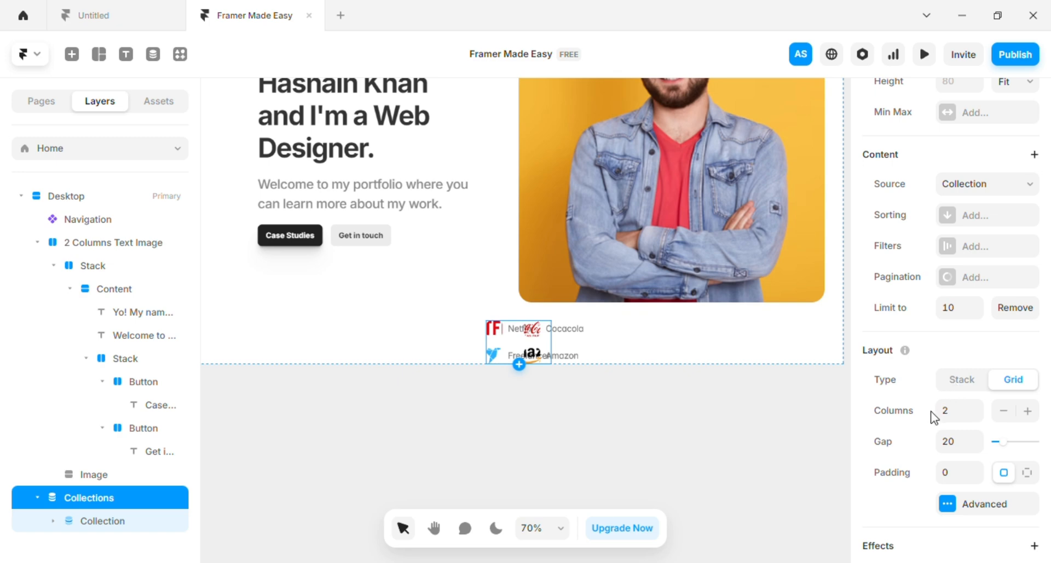
scroll(966, 414, down, 7)
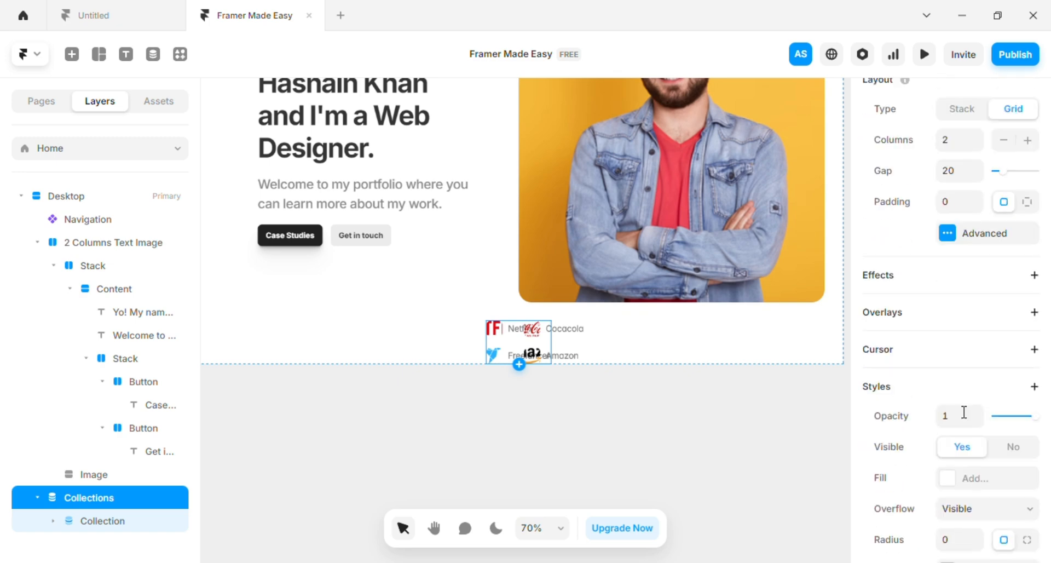
click(662, 430)
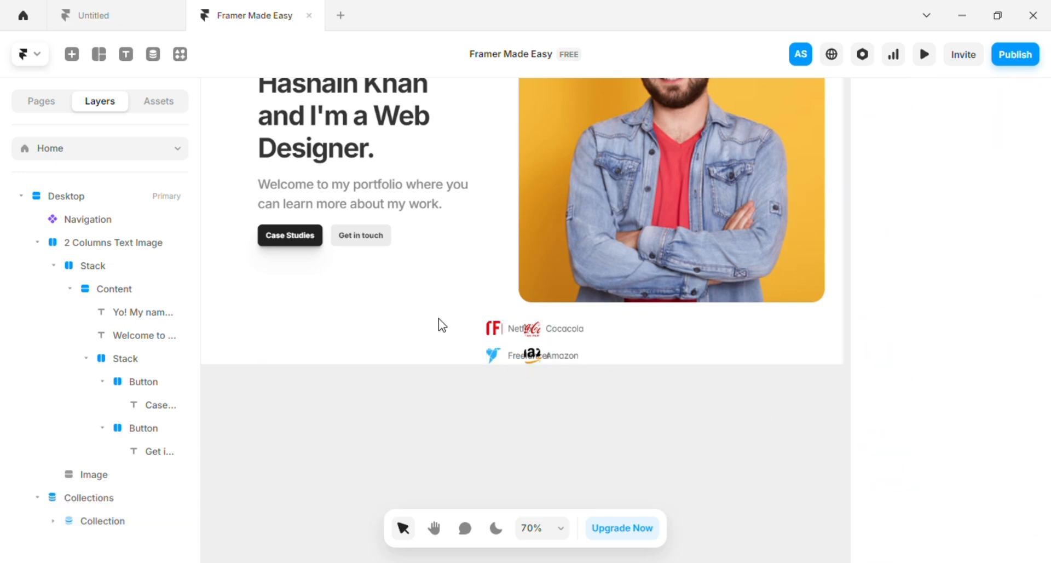
Step: Change how the Logo fill scales in the collection item's image so the whole logo fits inside its frame
click(494, 331)
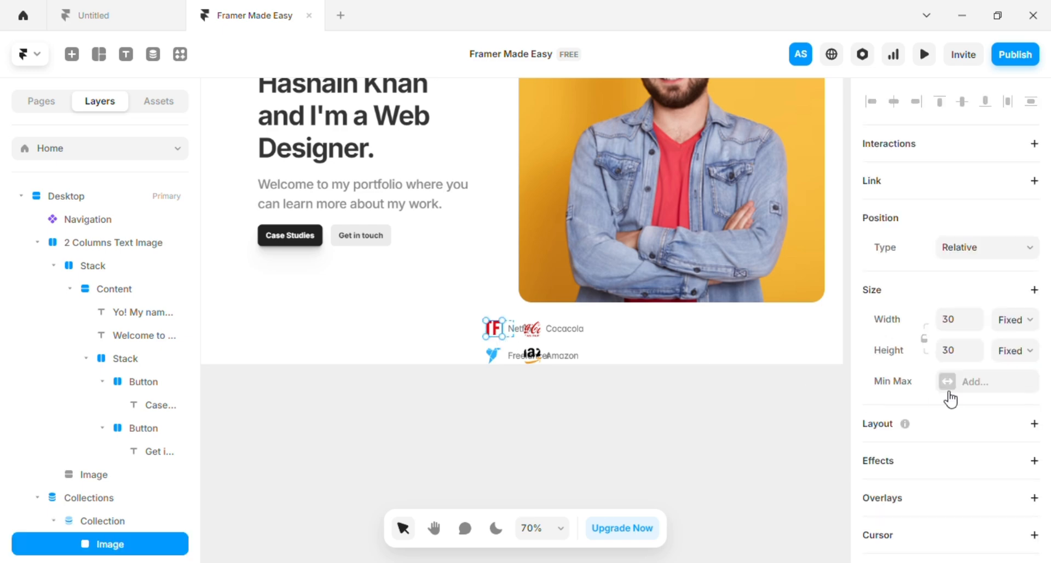
scroll(951, 399, down, 6)
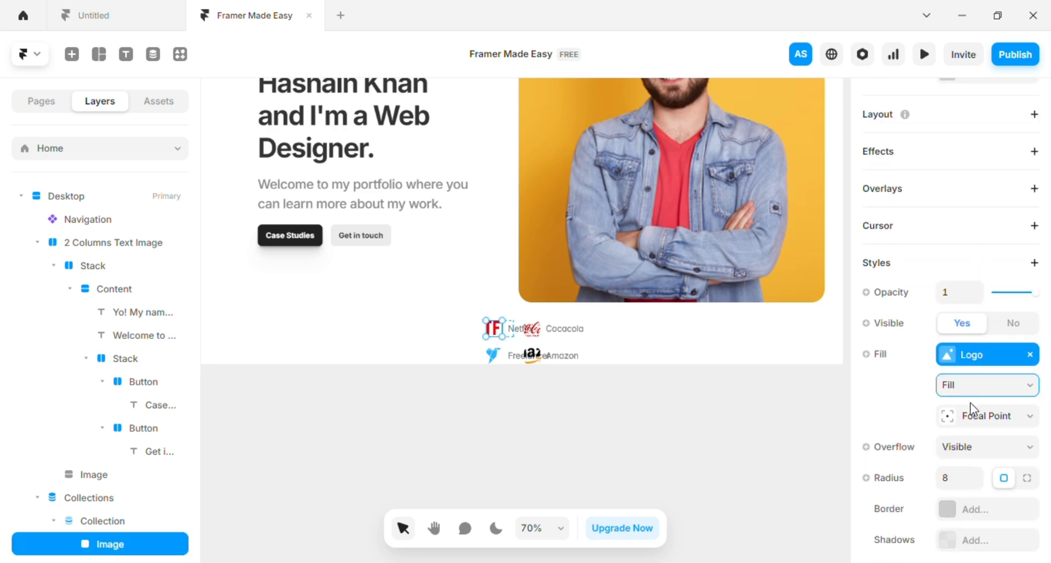
click(967, 437)
click(584, 397)
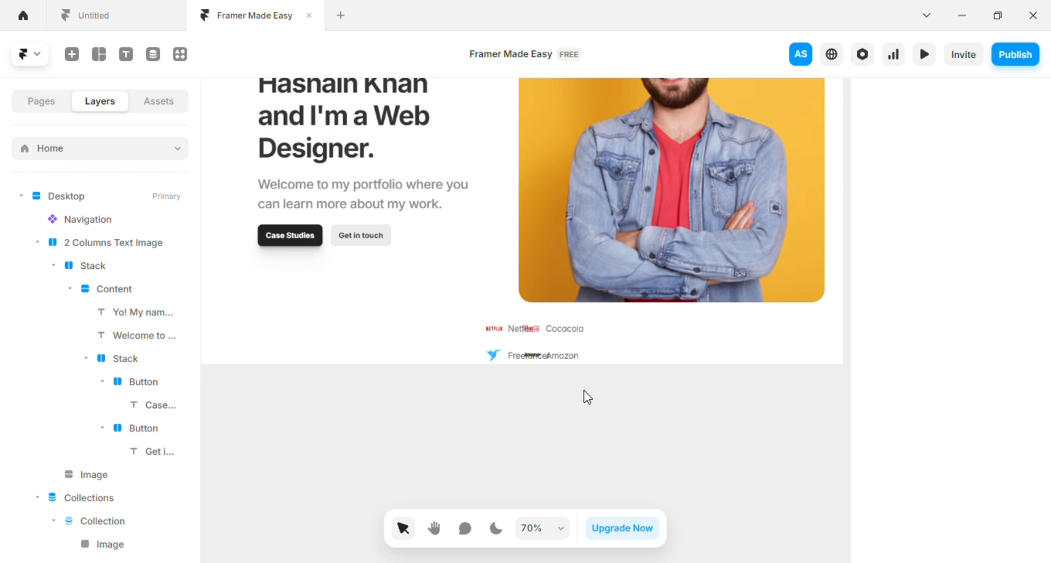
Step: Set the collection item's stack direction to vertical so each business name sits beneath its logo
click(510, 340)
scroll(1010, 438, down, 2)
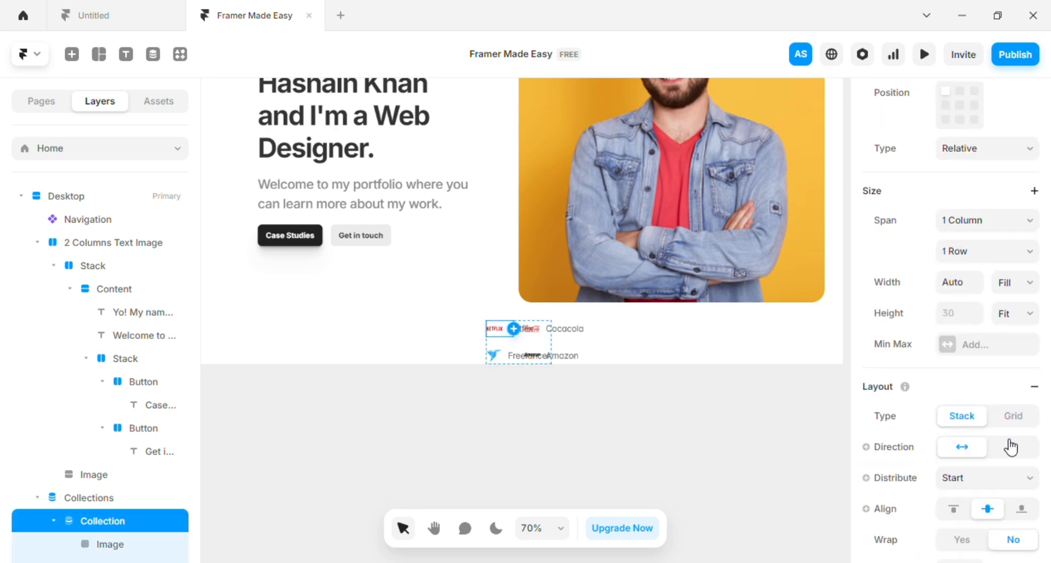
click(1011, 447)
click(642, 424)
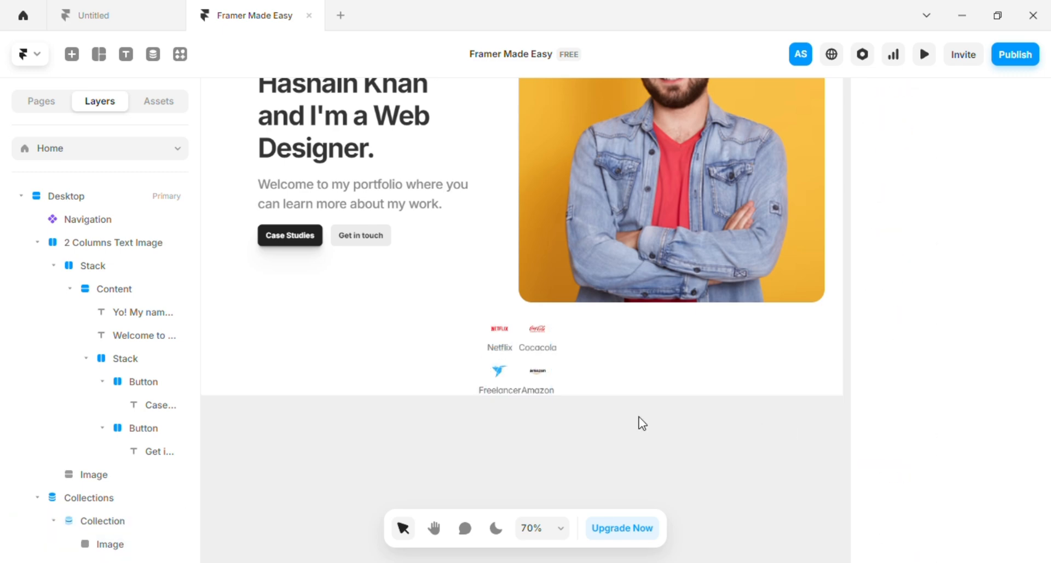
Step: Set the width of the Collections list to Fill so the logo grid spans the full page
click(107, 499)
scroll(993, 329, up, 4)
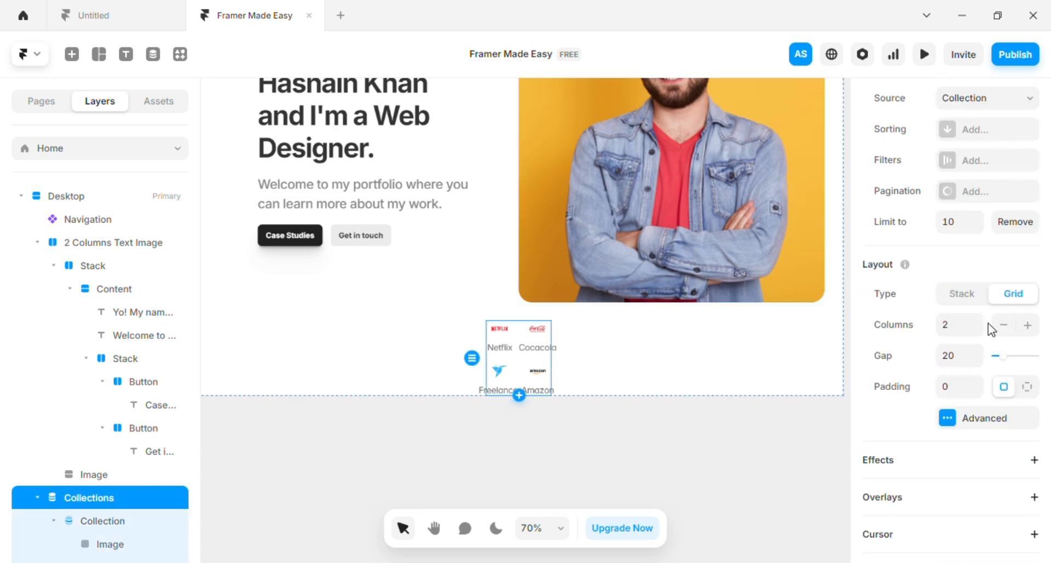
scroll(992, 329, up, 5)
click(1016, 282)
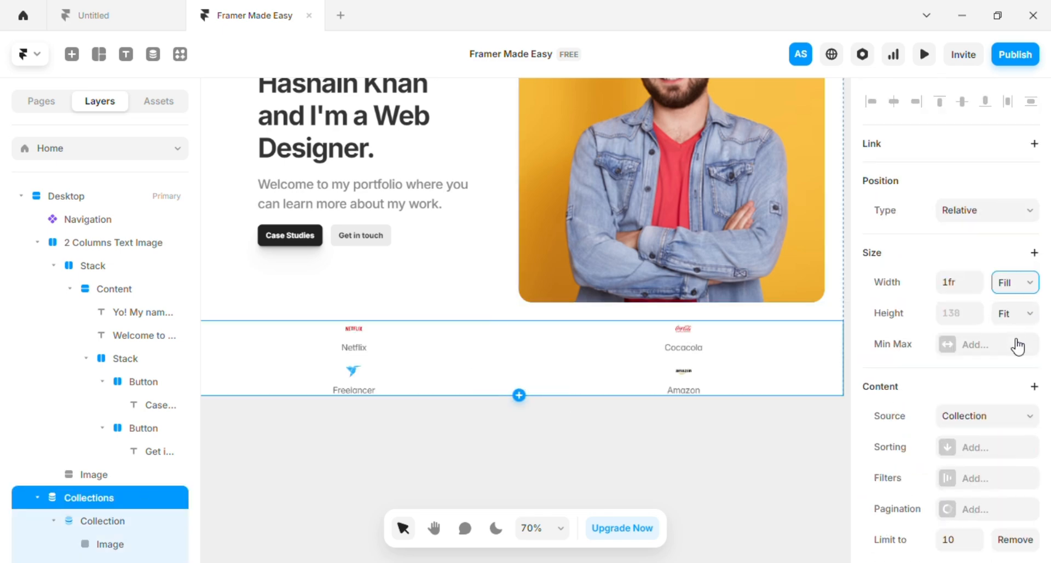
Step: Set the width of the logo image inside the collection item to Fill
click(102, 524)
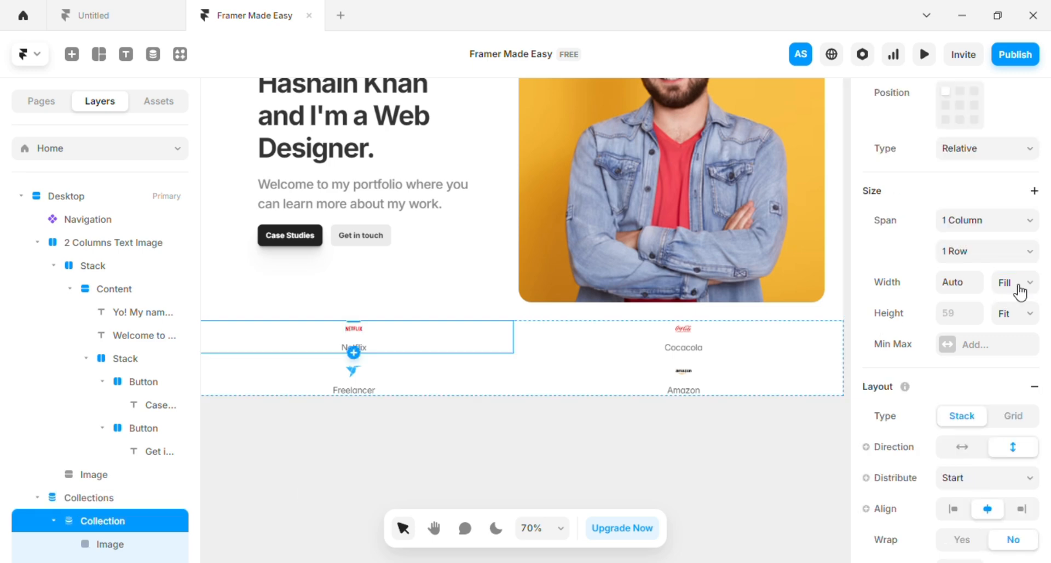
click(476, 405)
click(354, 329)
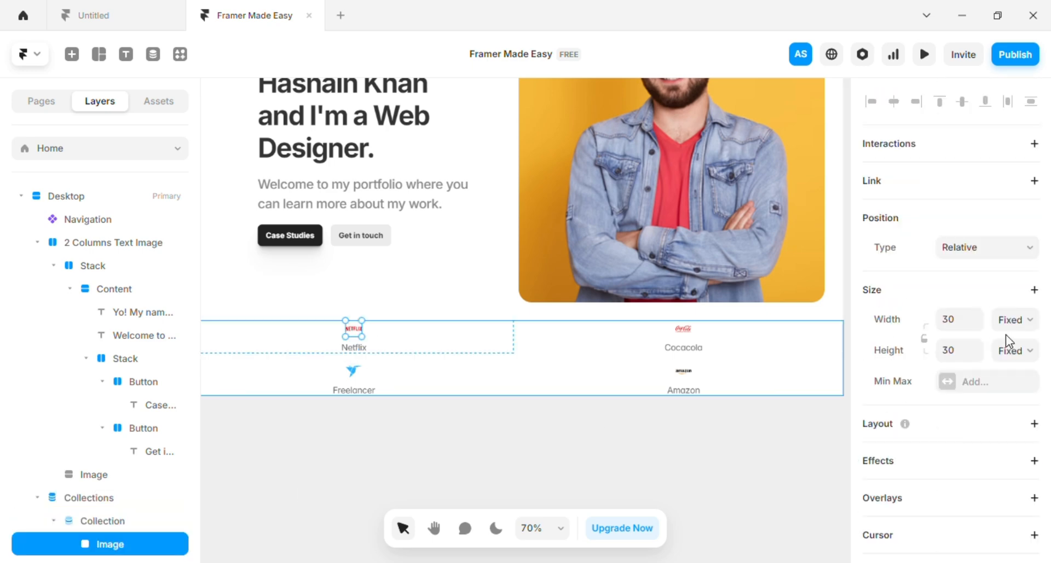
click(1009, 328)
click(1011, 377)
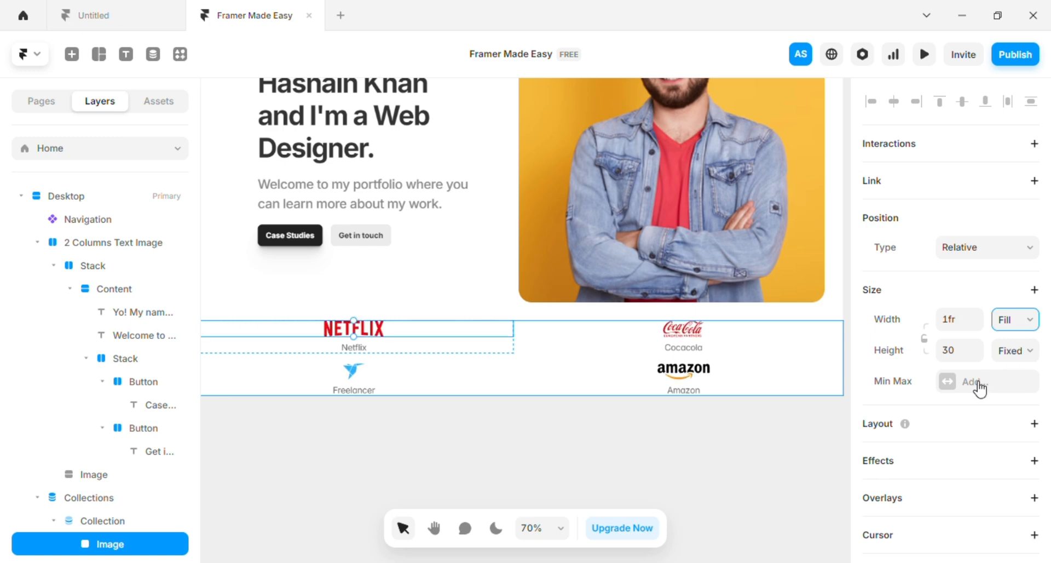
Step: Set the collection item's corner radius to 32
click(450, 440)
click(520, 356)
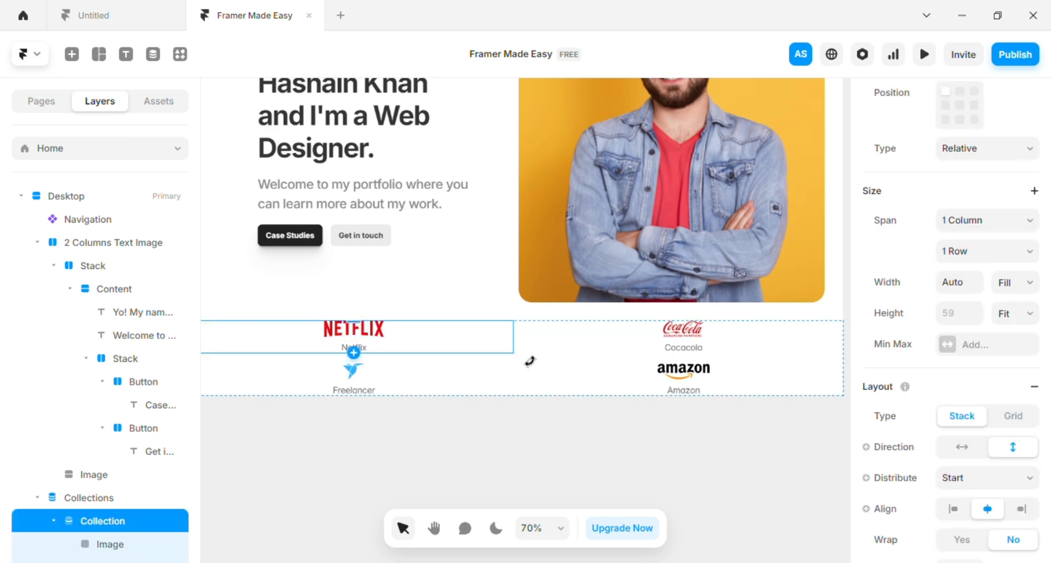
scroll(1009, 316, down, 3)
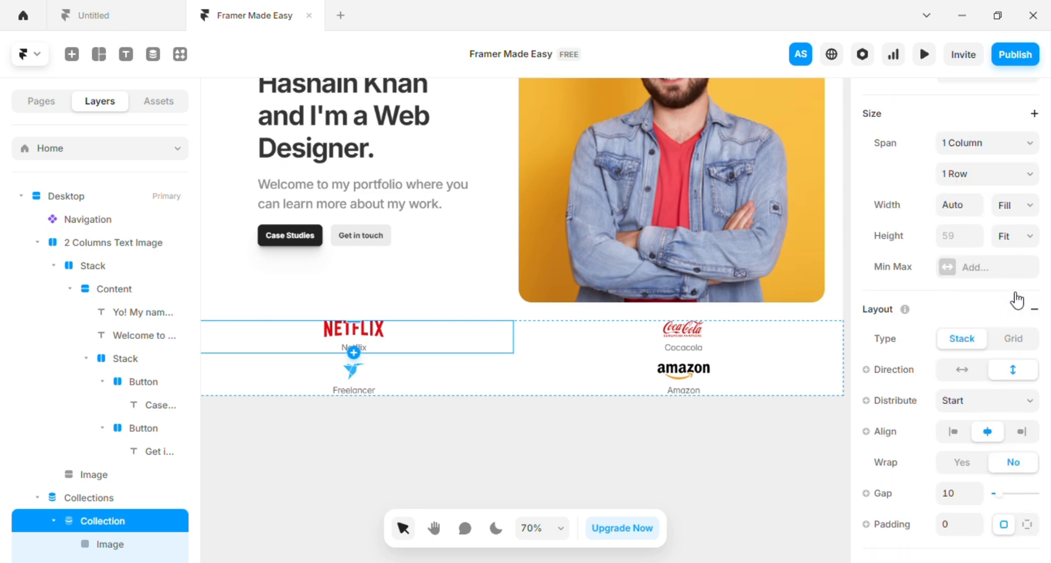
scroll(981, 378, down, 7)
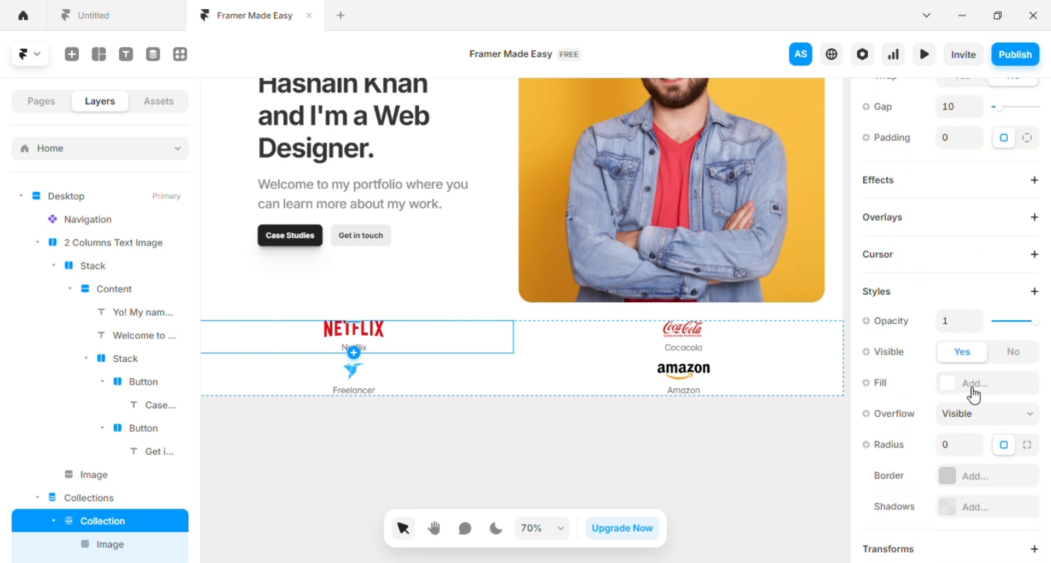
click(963, 377)
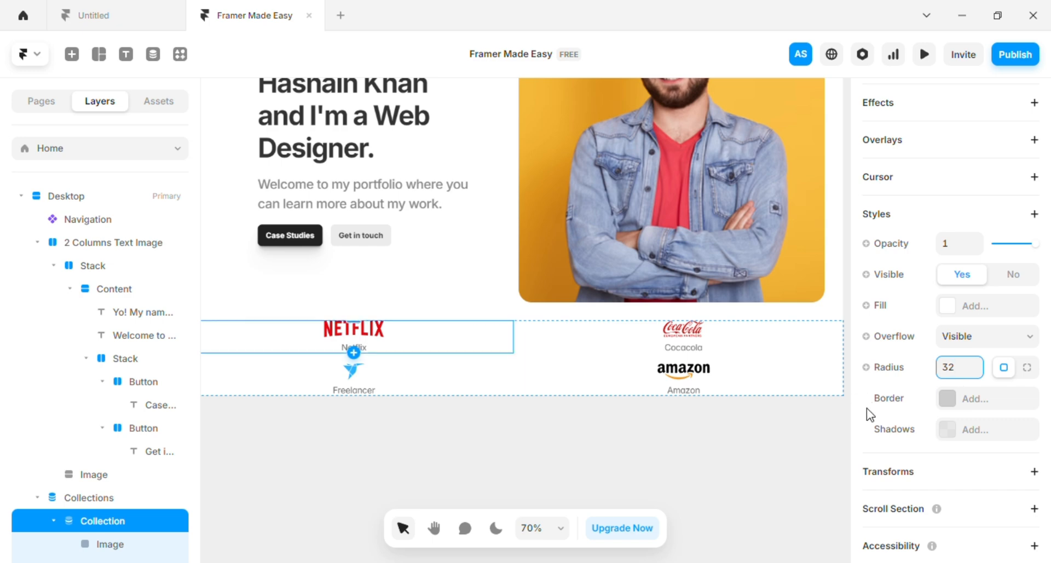
Step: Set the collection item's gap to 24 and its padding to 40
scroll(931, 364, up, 5)
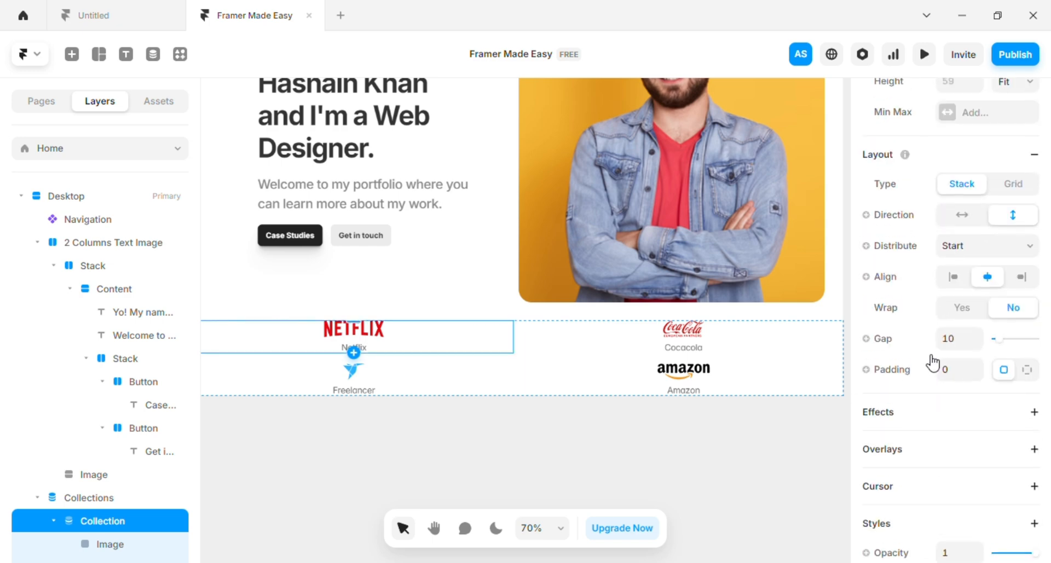
click(972, 345)
text(24)
key(Return)
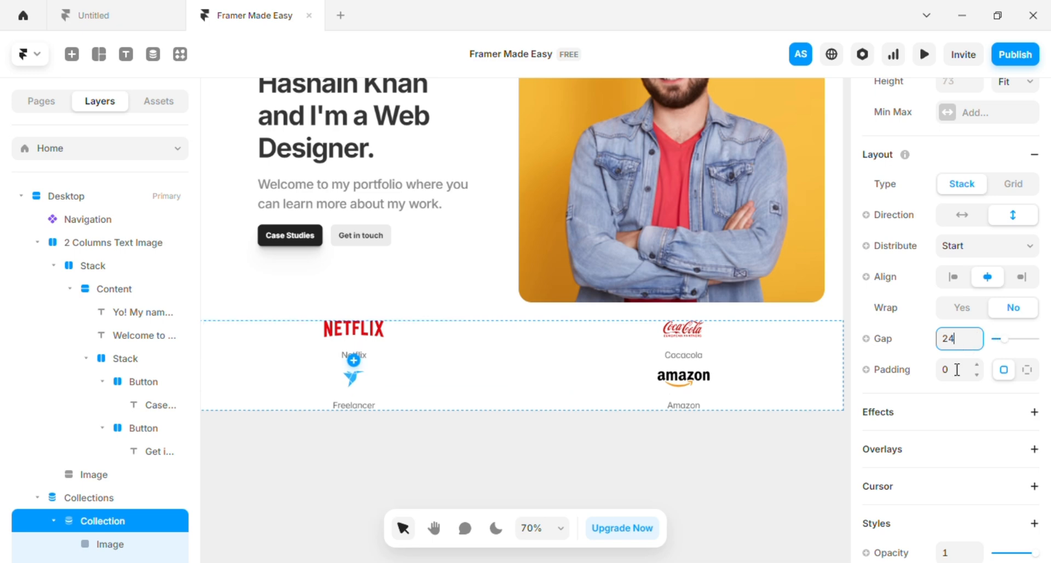
click(957, 378)
text(40)
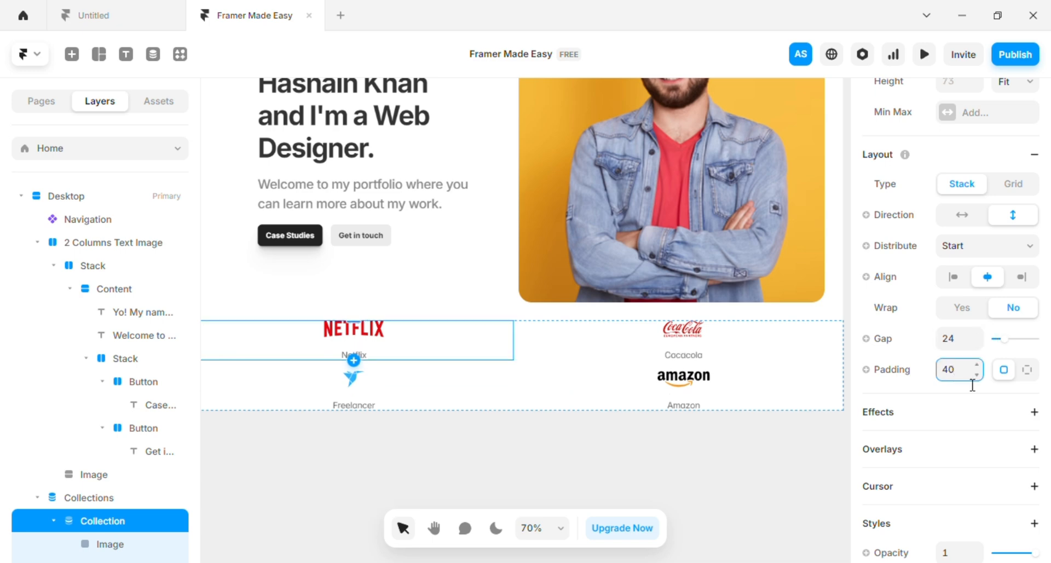
key(Return)
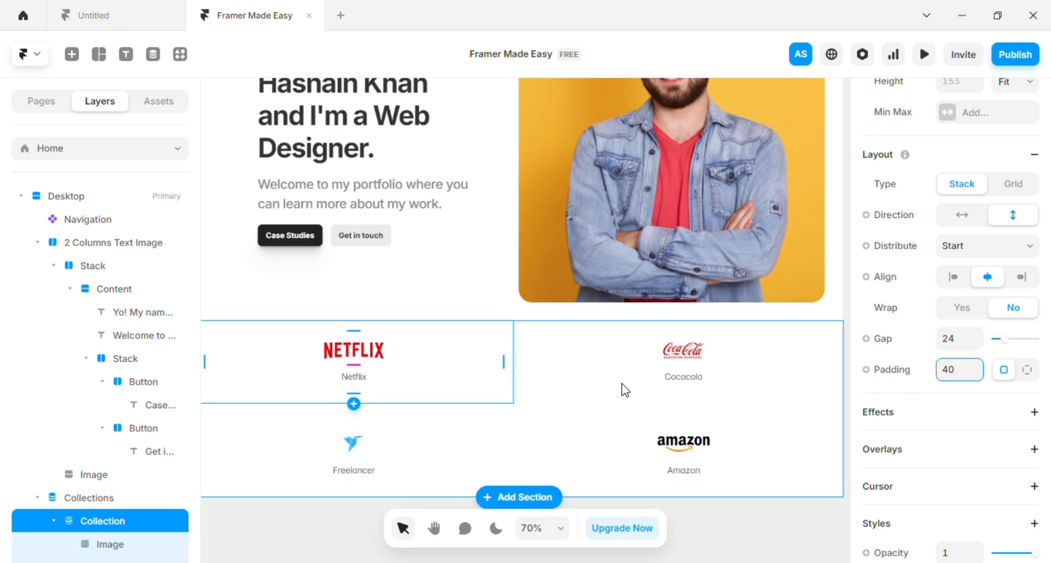
click(752, 514)
click(360, 353)
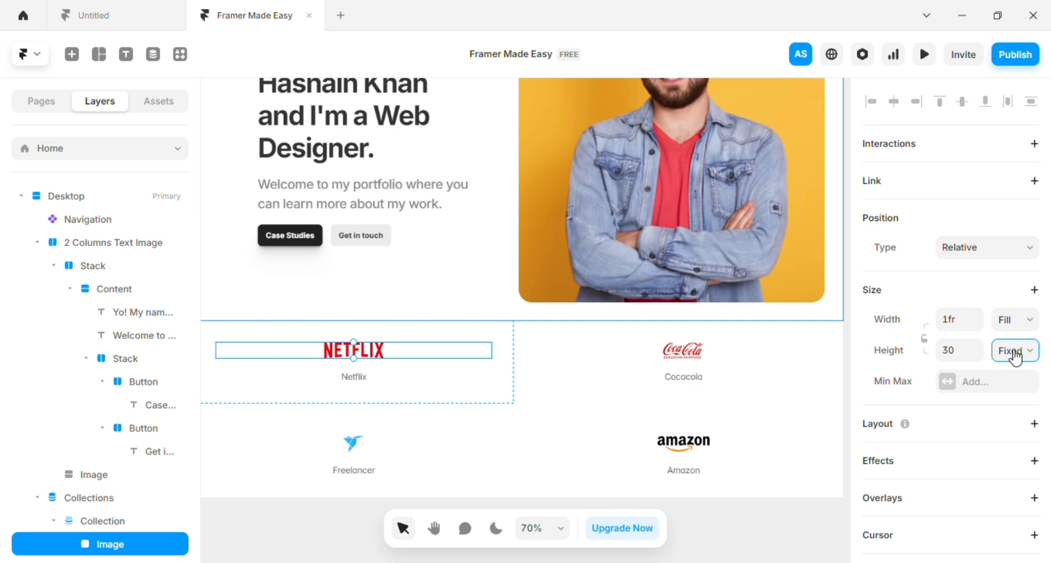
scroll(974, 359, down, 2)
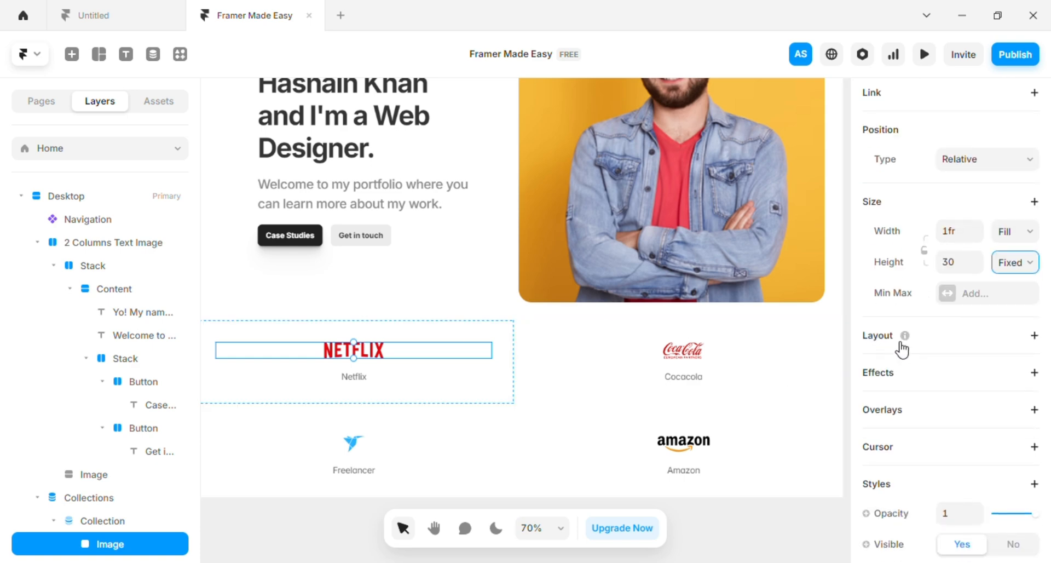
scroll(910, 353, down, 5)
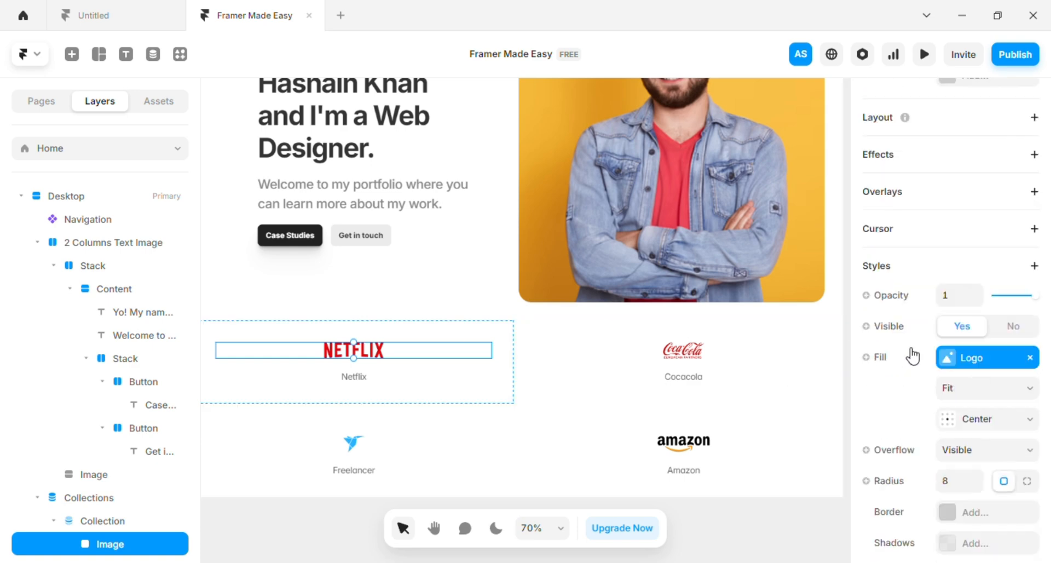
Step: Give the collection item a solid light grey fill of #F7F7F7
click(499, 399)
scroll(932, 375, down, 5)
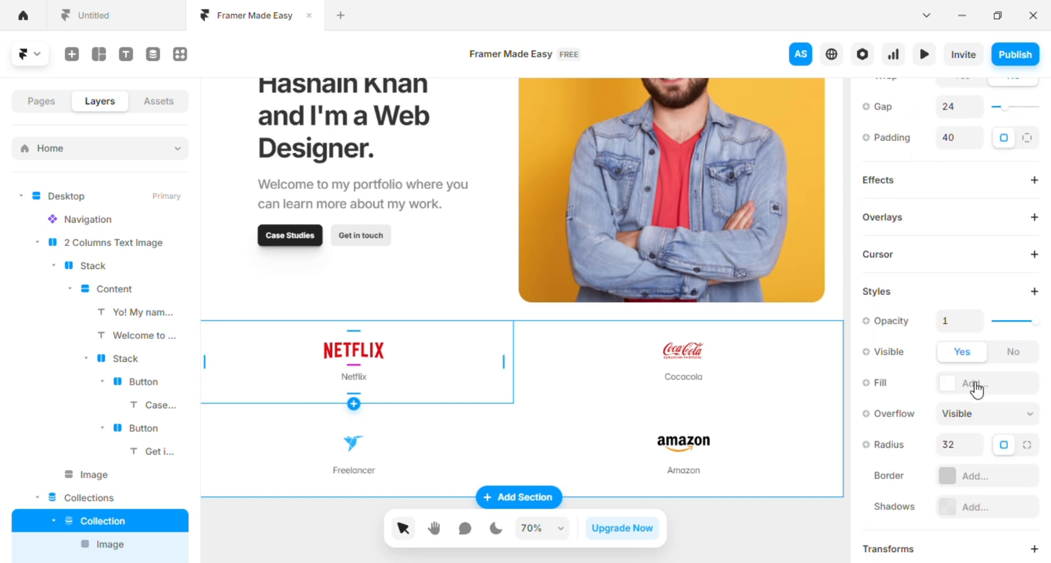
click(976, 386)
drag(772, 362, 642, 361)
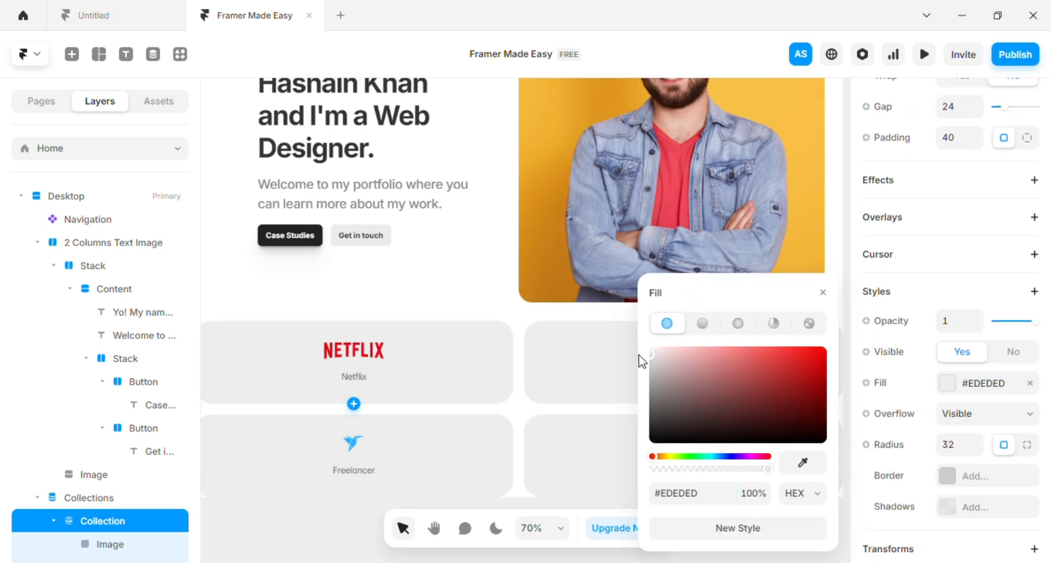
click(695, 501)
text(f7)
key(Return)
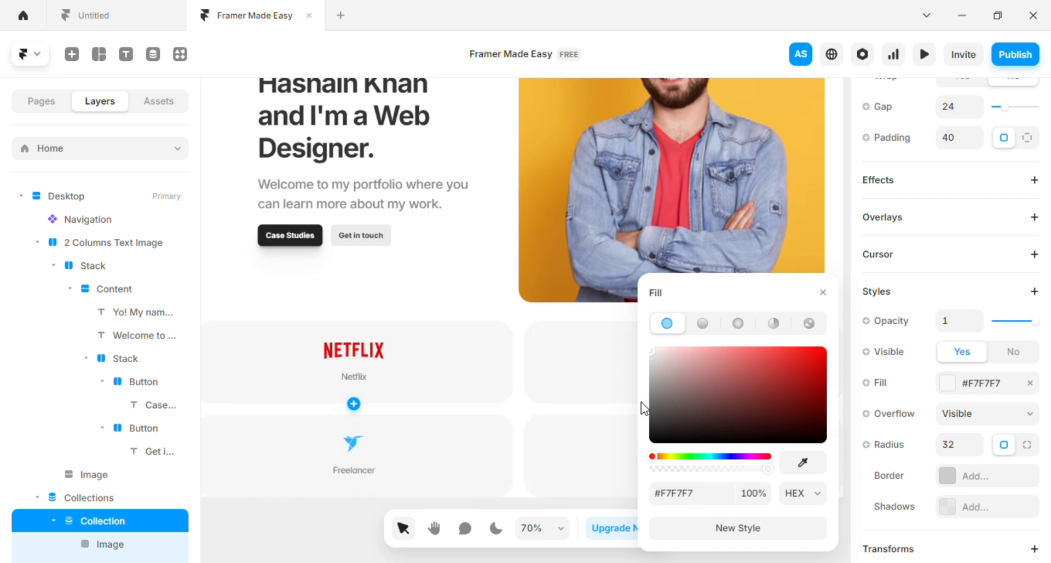
click(831, 298)
Step: Set the padding around the Collections grid to 32
scroll(547, 357, down, 1)
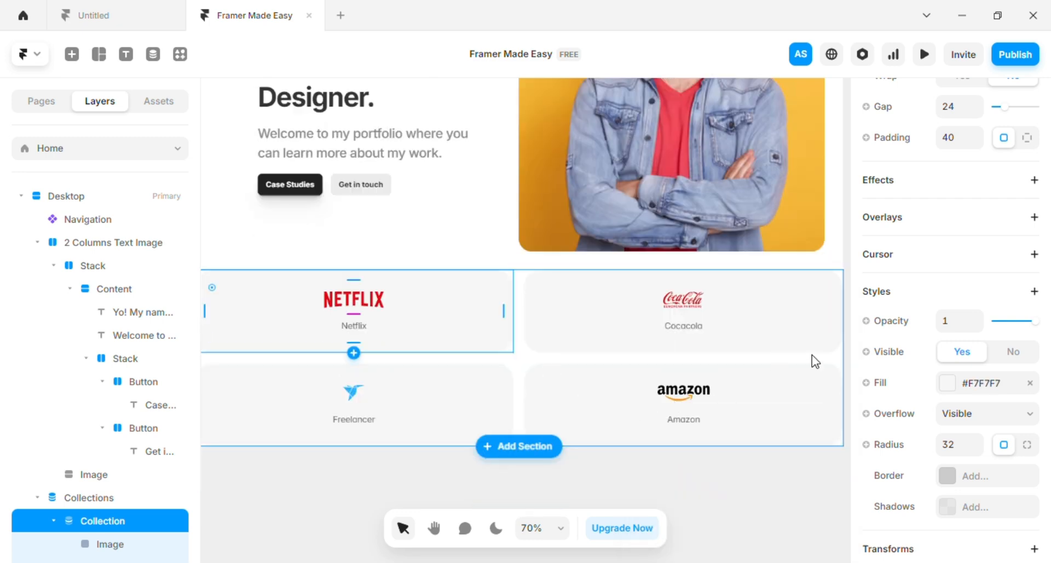
click(537, 363)
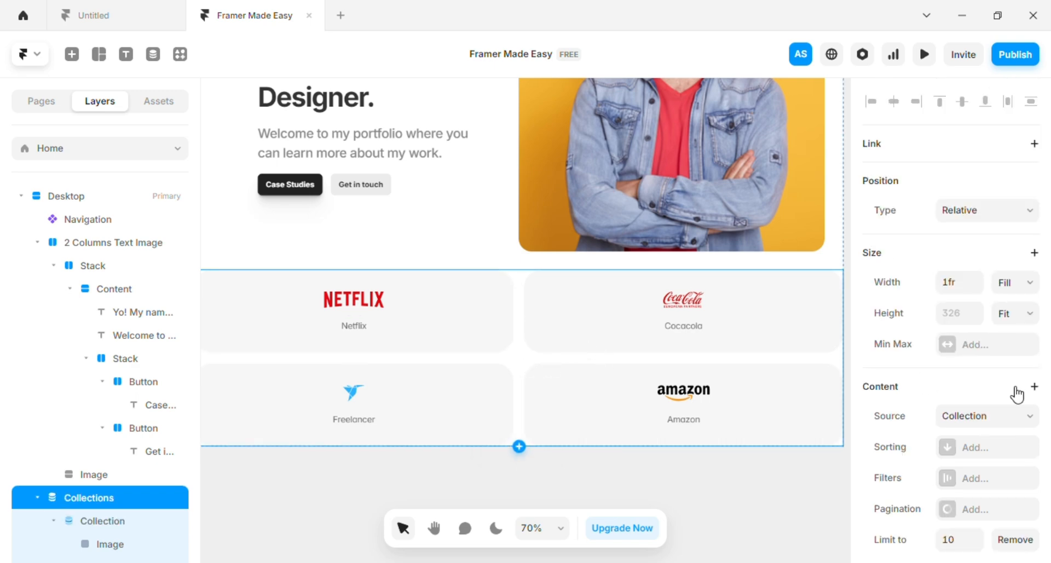
scroll(966, 442, down, 3)
scroll(961, 424, down, 2)
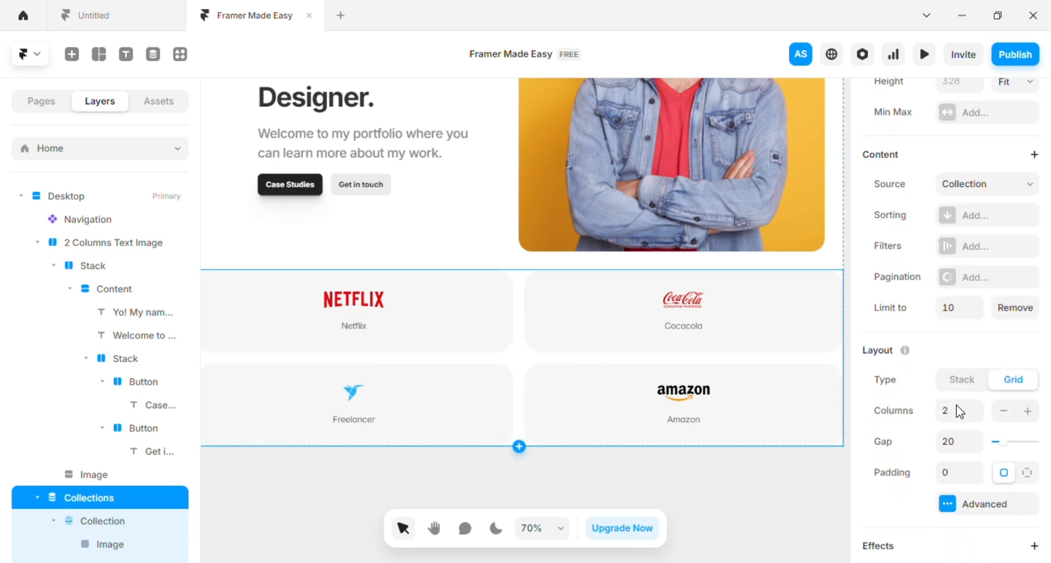
scroll(966, 414, down, 2)
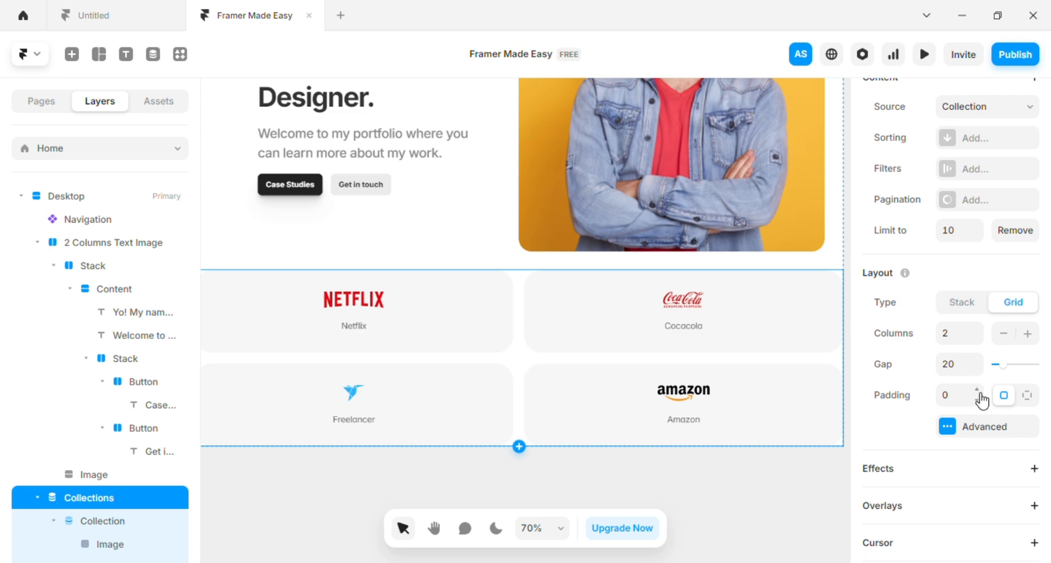
drag(982, 400, 982, 404)
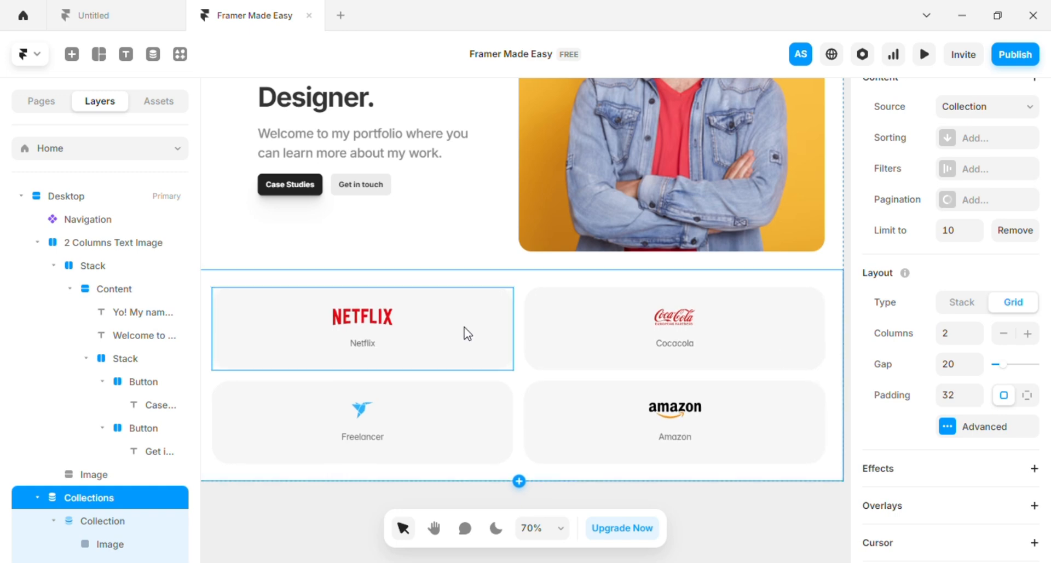
Step: Try the Fill scaling option on the collection item's logo image, and return it to Fit
click(377, 327)
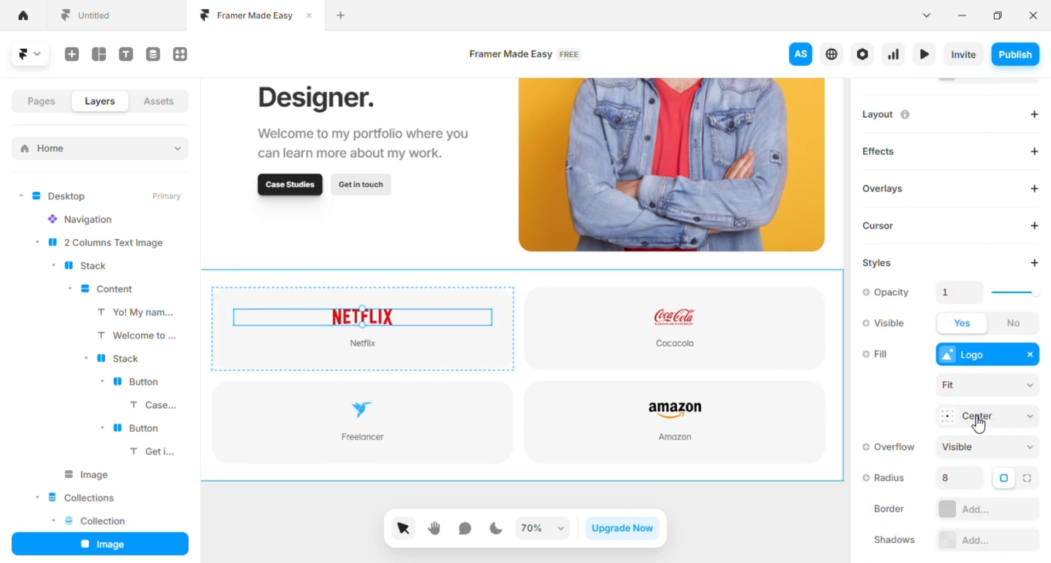
scroll(988, 397, up, 2)
scroll(996, 402, up, 2)
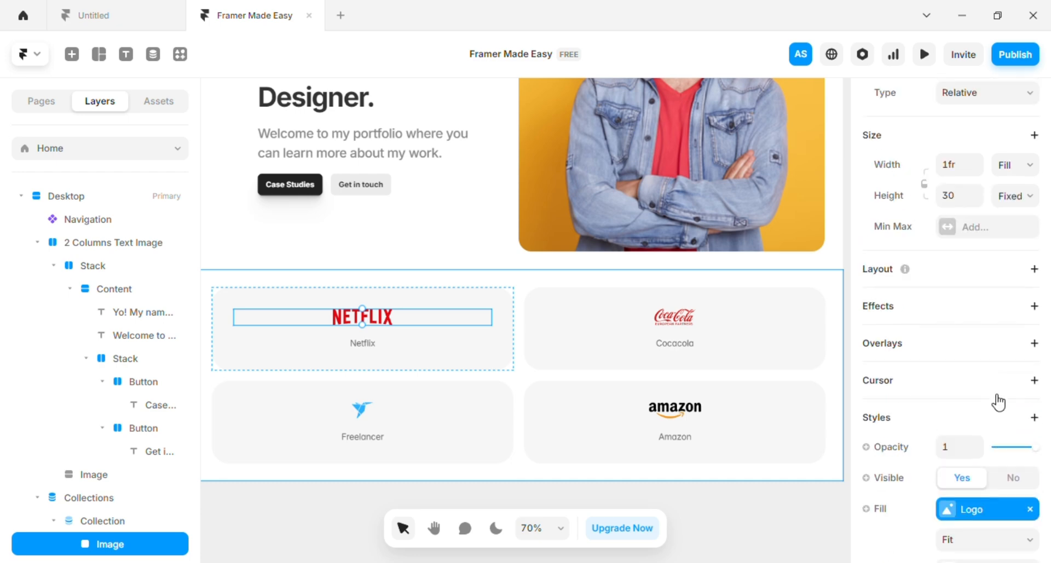
scroll(993, 416, down, 4)
click(982, 386)
click(979, 407)
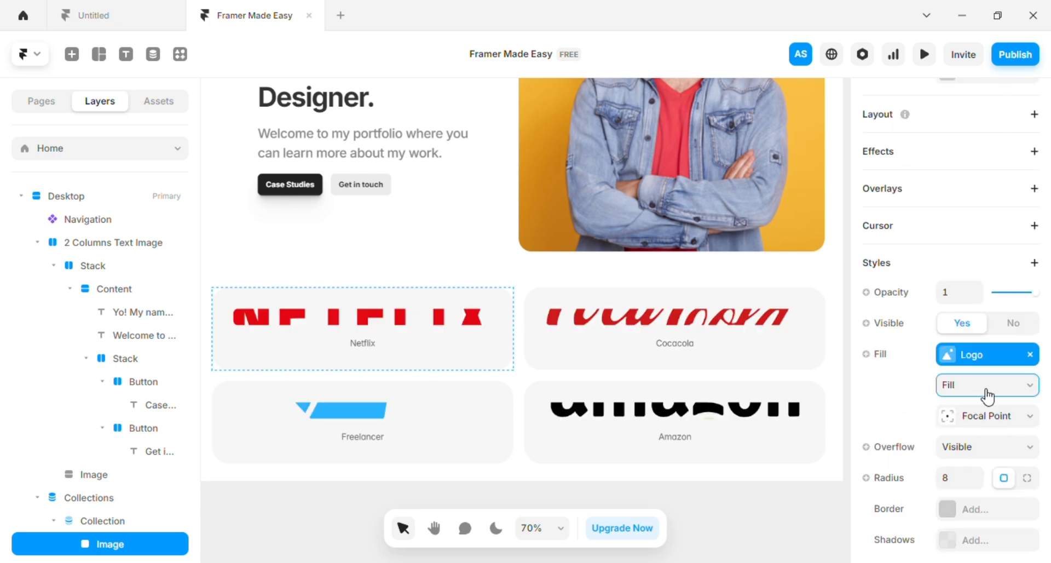
click(989, 390)
click(980, 424)
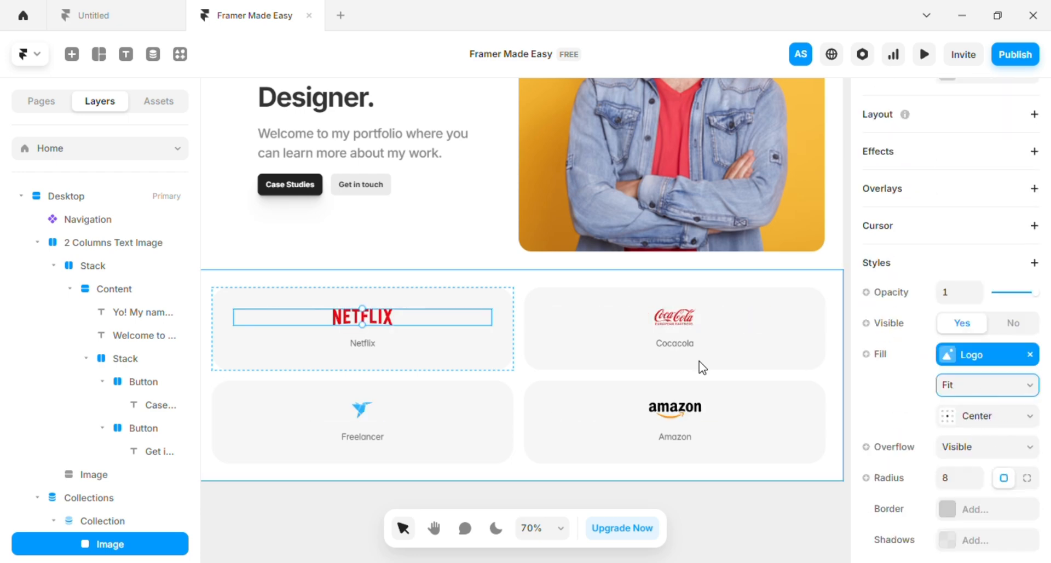
Step: Group the logo image and the Business Name text in the collection item into a new stack
scroll(578, 305, down, 3)
click(459, 309)
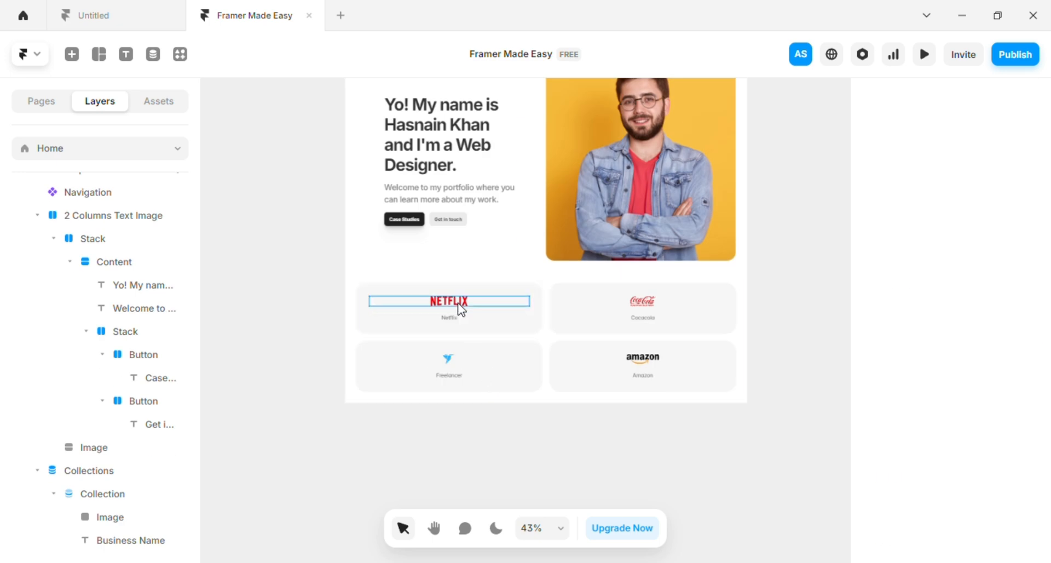
shift+click(453, 316)
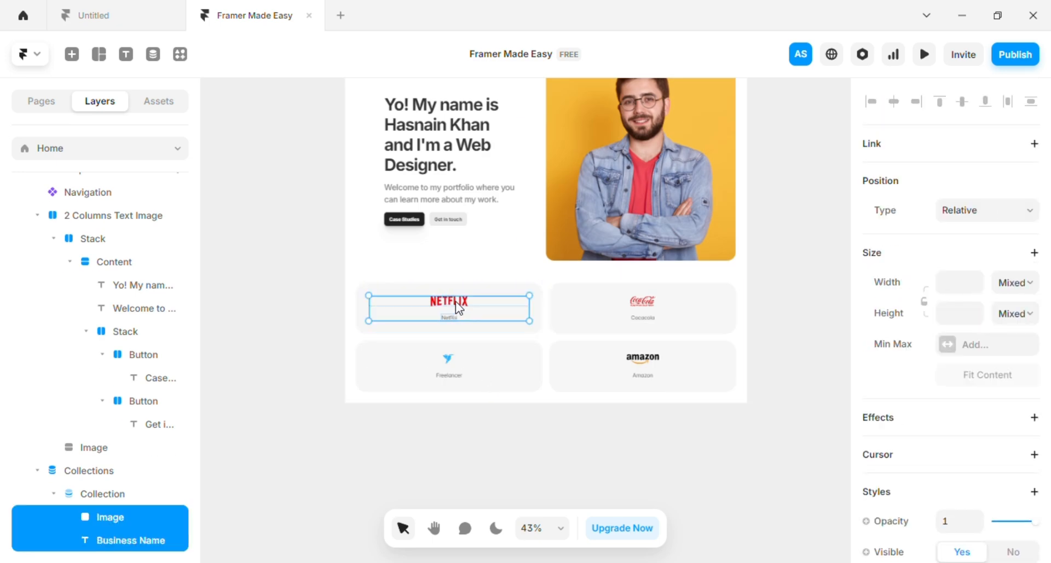
right_click(453, 316)
click(487, 420)
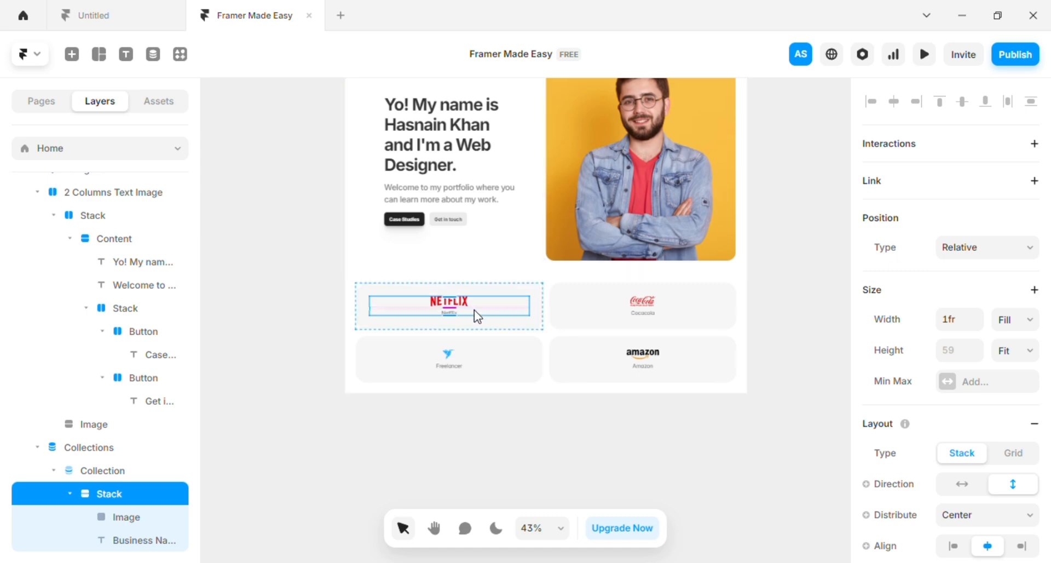
Step: Set the gap of the new stack between the logo and the business name to 16
scroll(472, 315, up, 3)
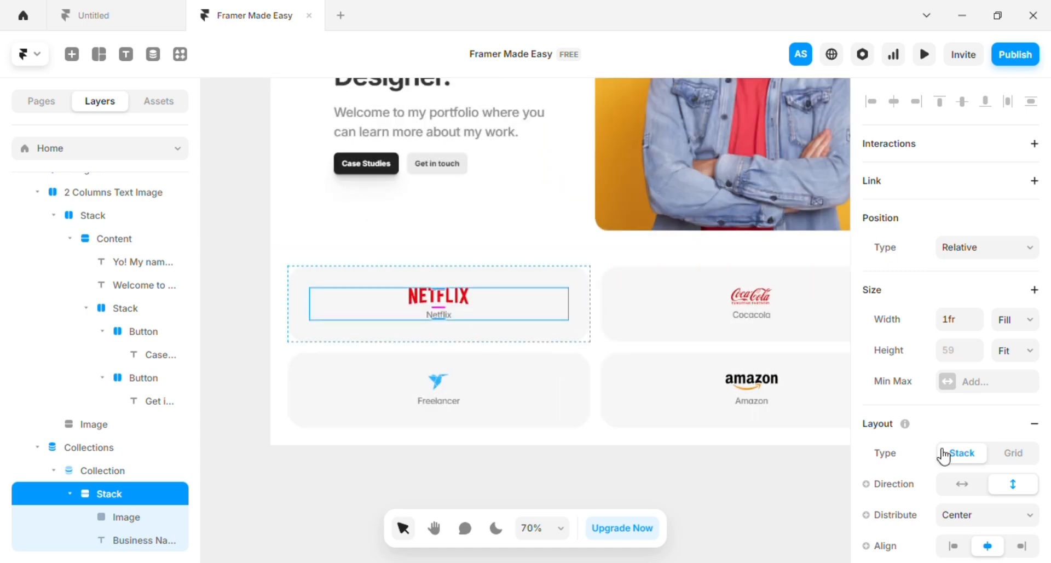
scroll(947, 452, down, 4)
click(982, 373)
click(982, 373)
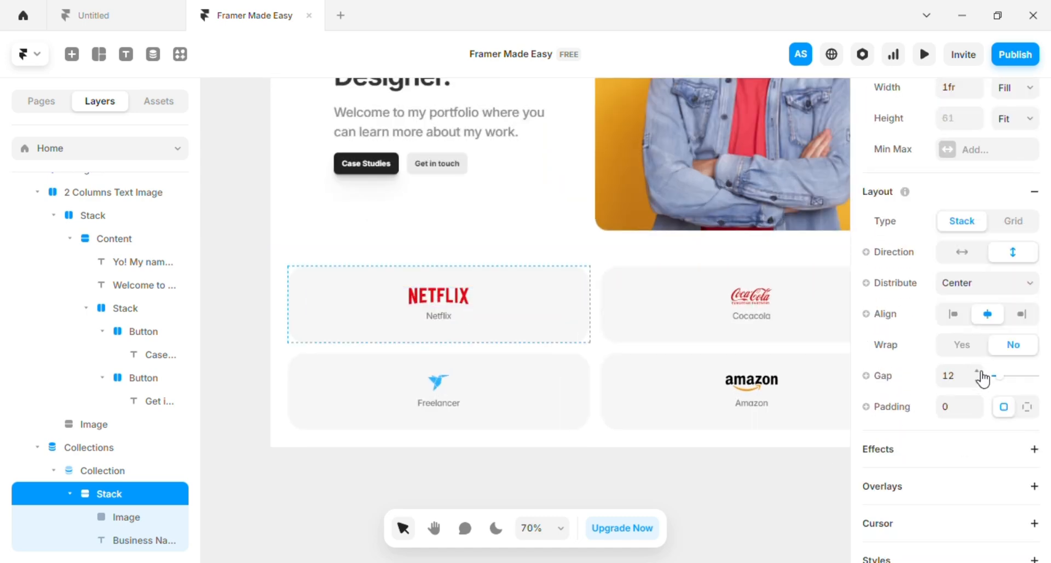
click(982, 373)
click(982, 373)
click(982, 373)
click(982, 374)
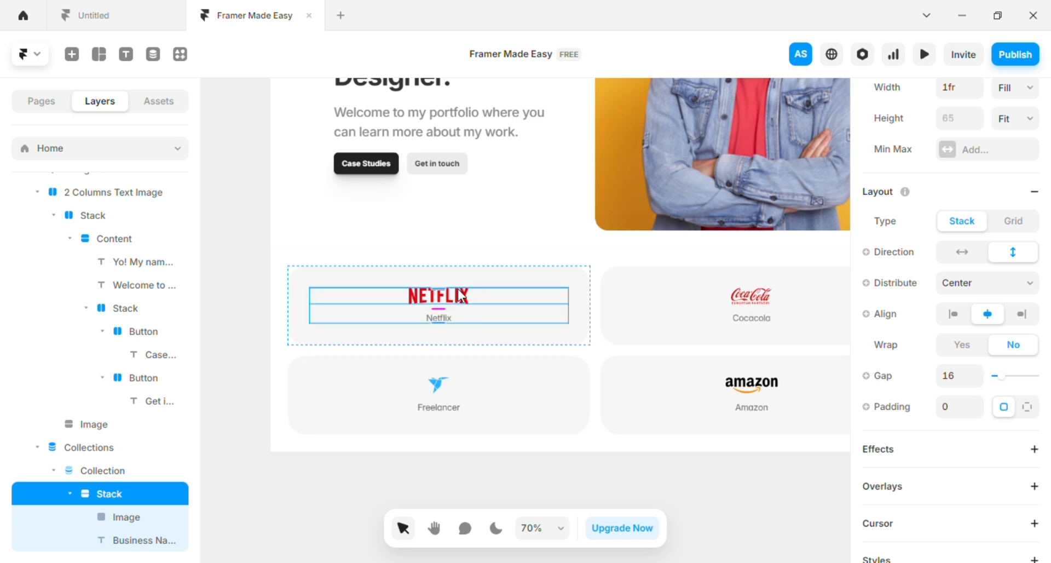
Step: Set the logo image in the collection item to a fixed width of 181 and a fixed height of 181
click(564, 300)
click(1010, 250)
click(1016, 261)
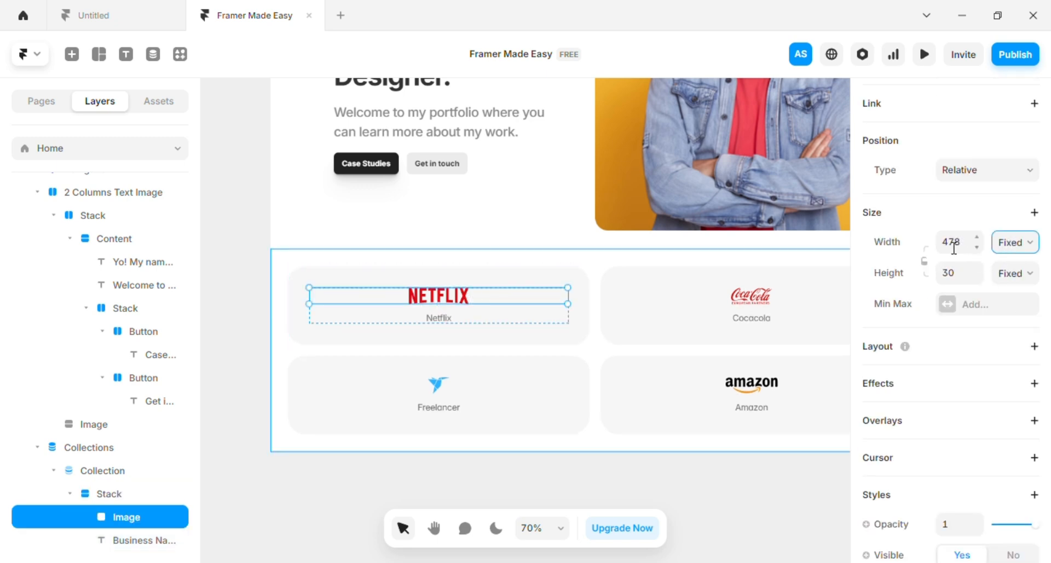
click(954, 245)
text(181)
click(968, 280)
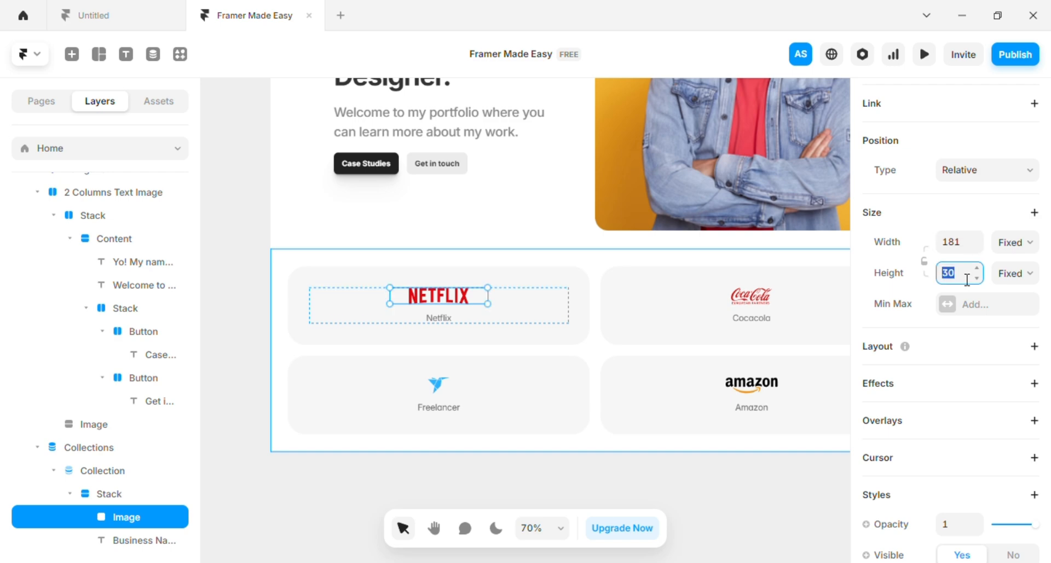
text(181)
key(Return)
click(227, 399)
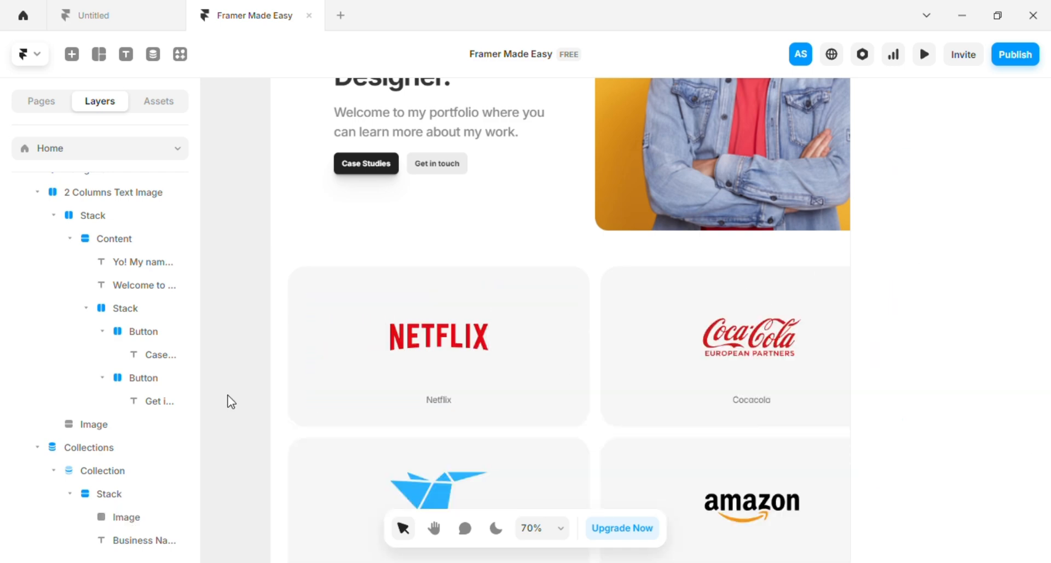
Step: Draw a new frame about 592 by 68 beneath the Collections grid at the end of the page
scroll(517, 370, down, 1)
scroll(617, 375, down, 3)
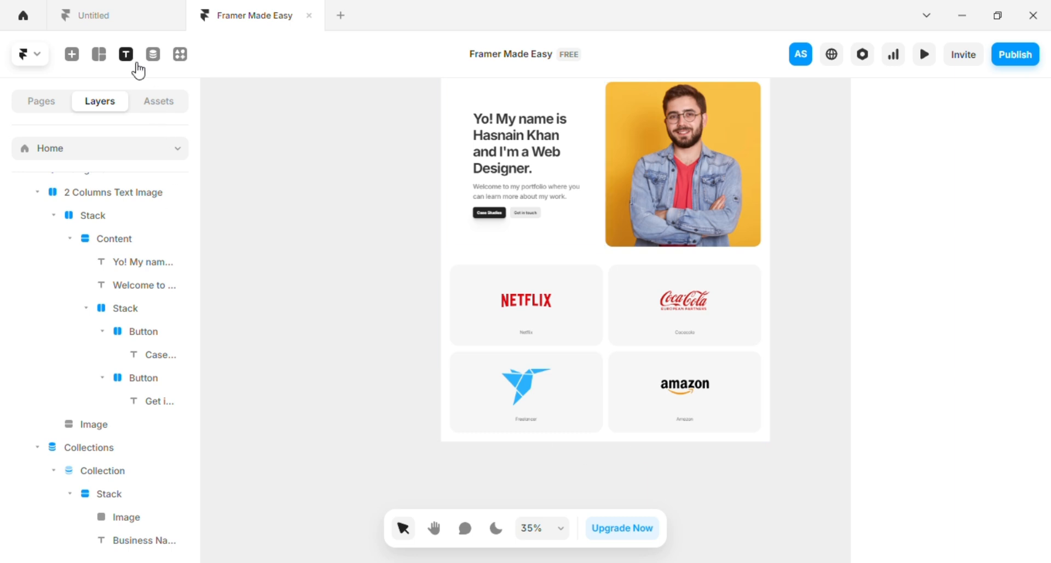
click(102, 57)
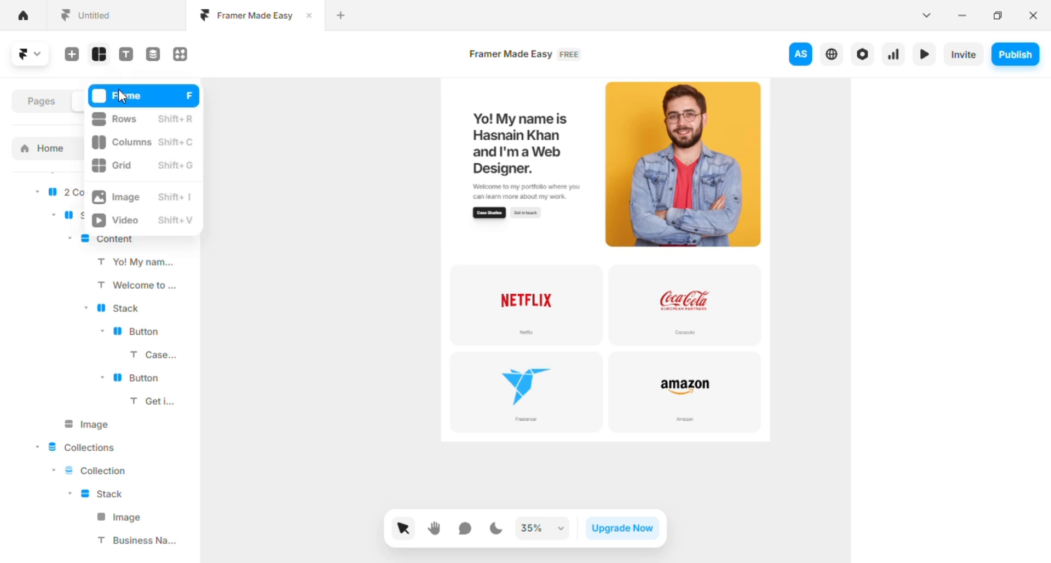
click(119, 91)
drag(474, 454, 630, 446)
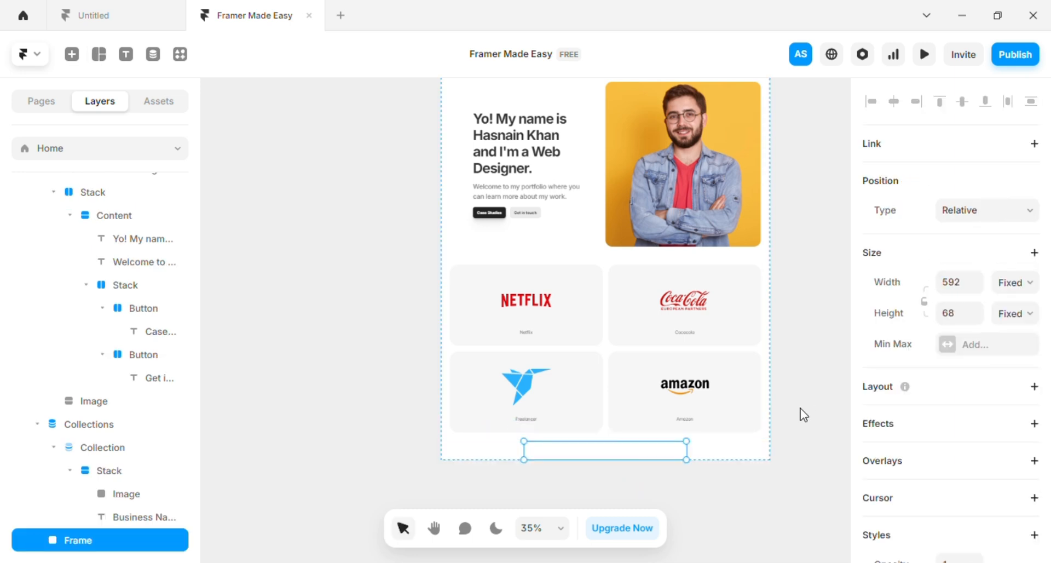
Step: Set the new footer frame's width to Fill and its height to 64
click(1022, 282)
click(1023, 347)
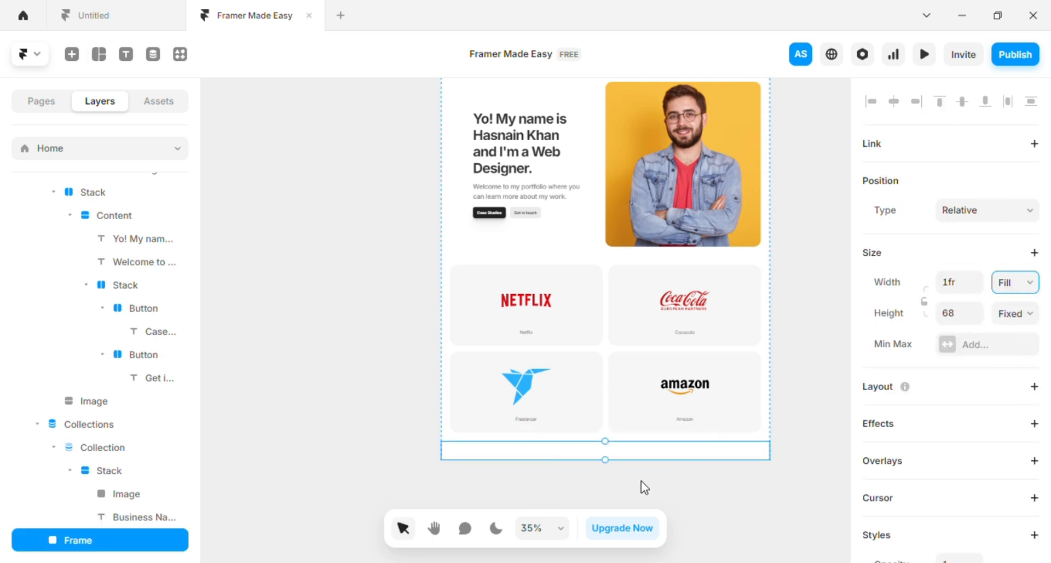
click(961, 318)
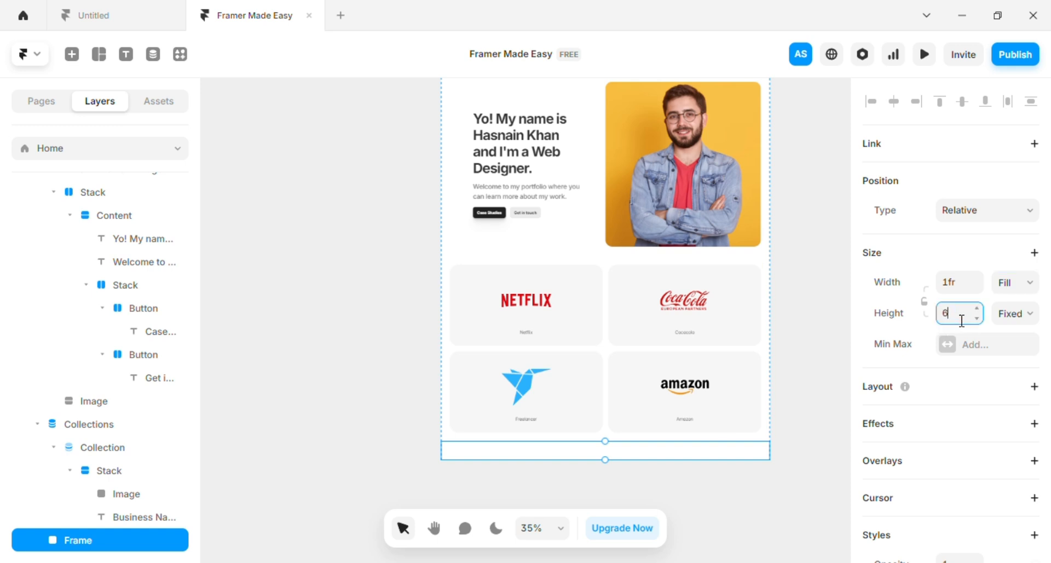
key(Return)
Step: Add the text "2025 All rights reserved with the owner." inside the footer frame
scroll(548, 467, up, 5)
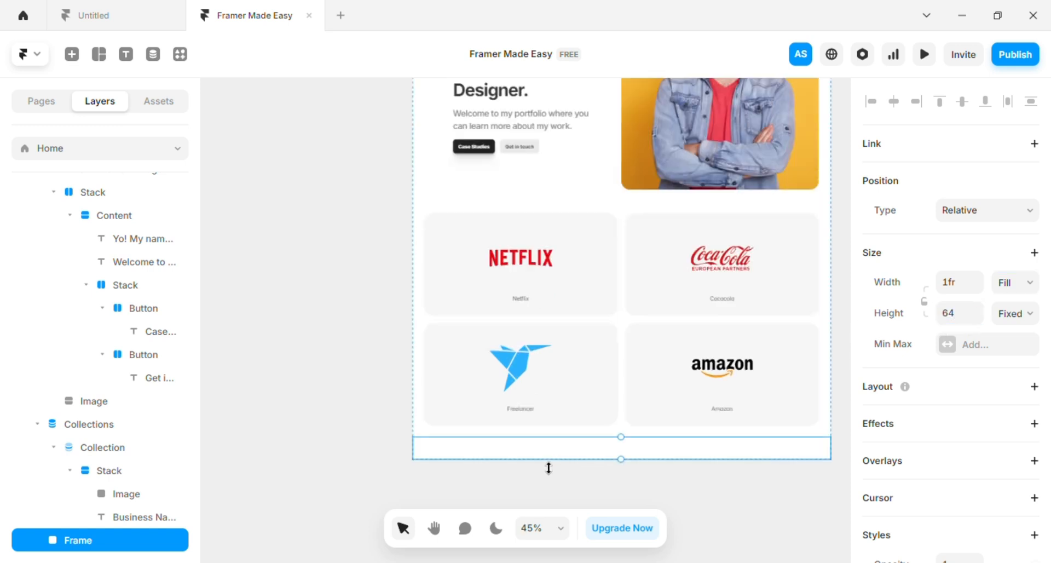
click(126, 54)
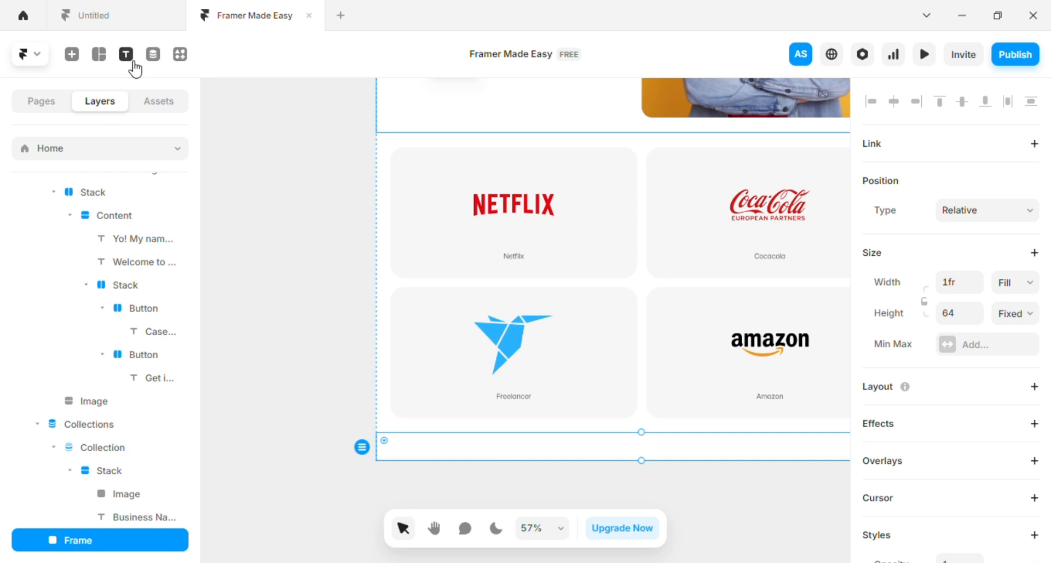
click(462, 453)
text(2025)
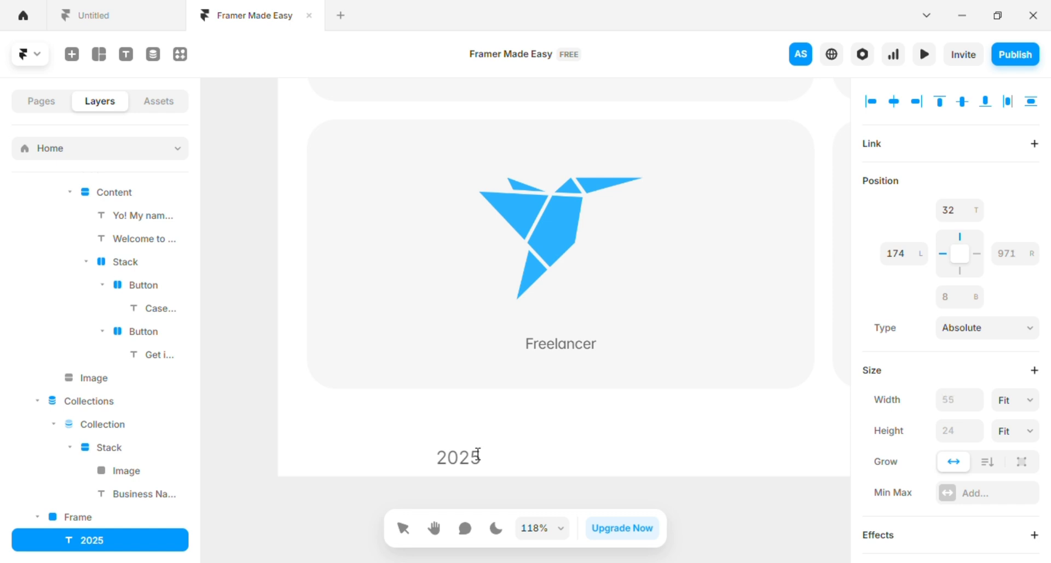
text( AIl rights re)
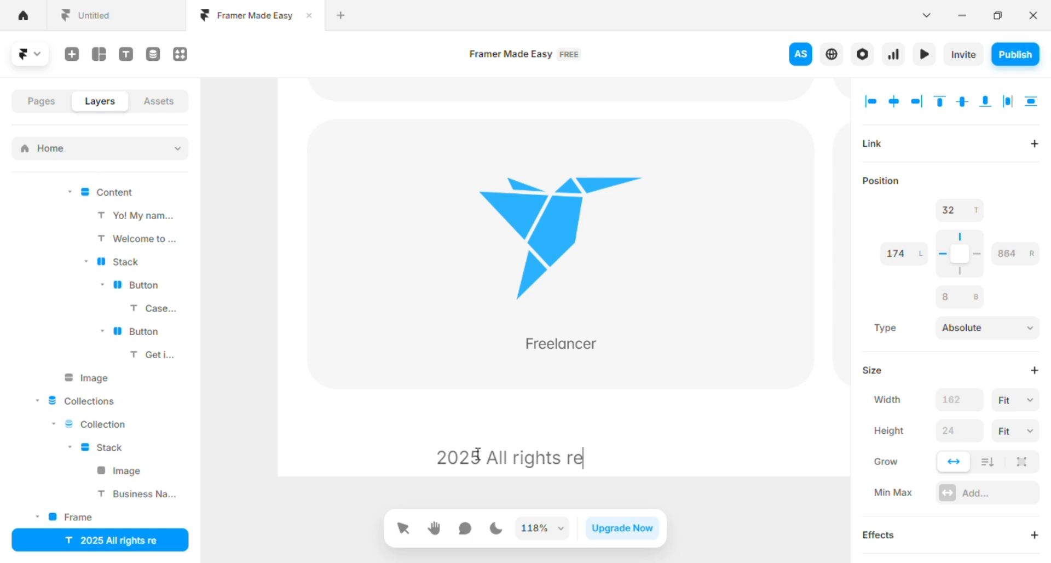
text(served with the )
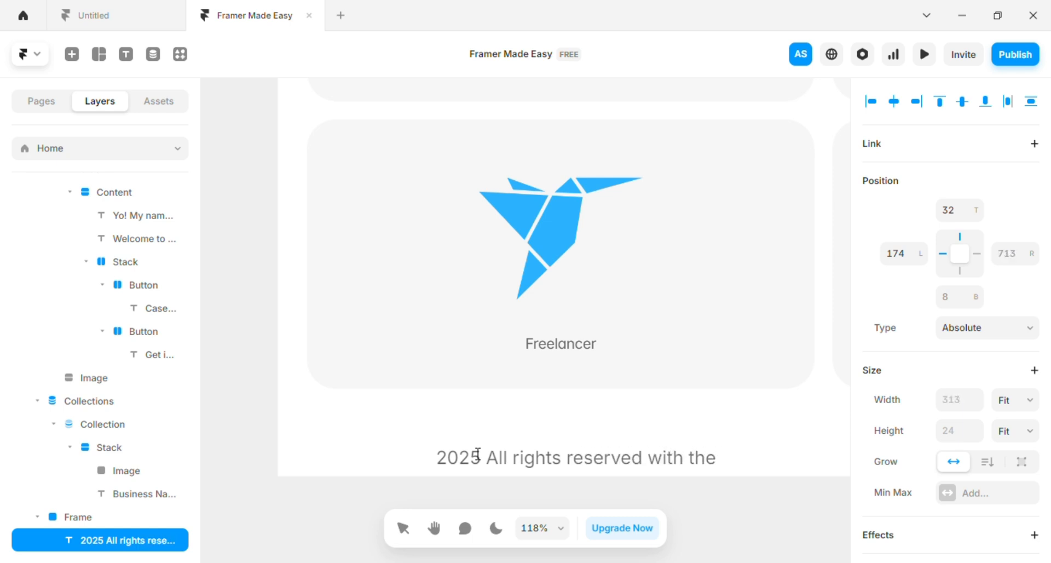
text(owner.)
key(Escape)
Step: Insert a Phosphor icon from the icon elements into the footer frame, just before the copyright text
click(71, 54)
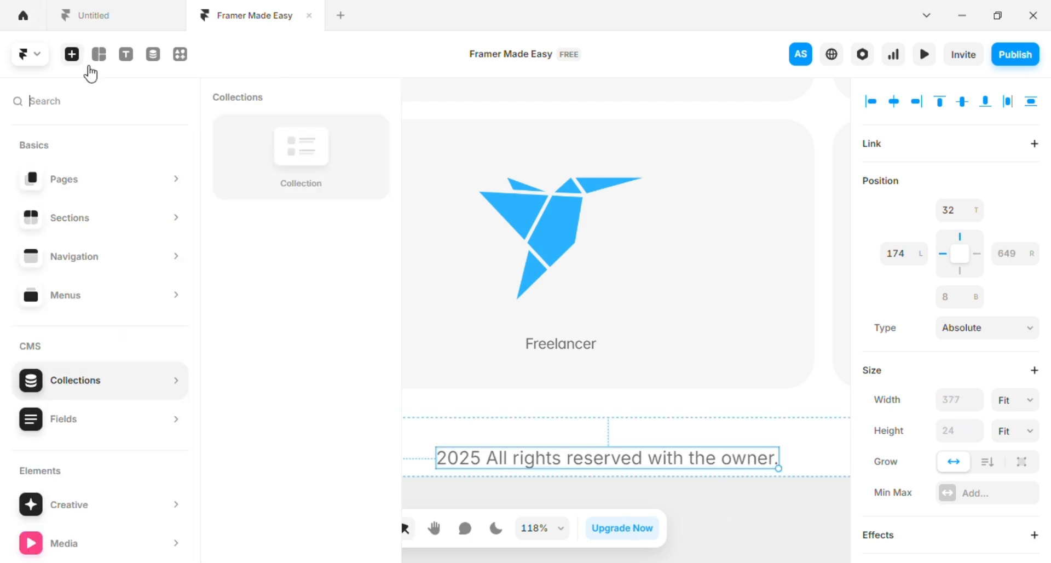
scroll(84, 390, down, 3)
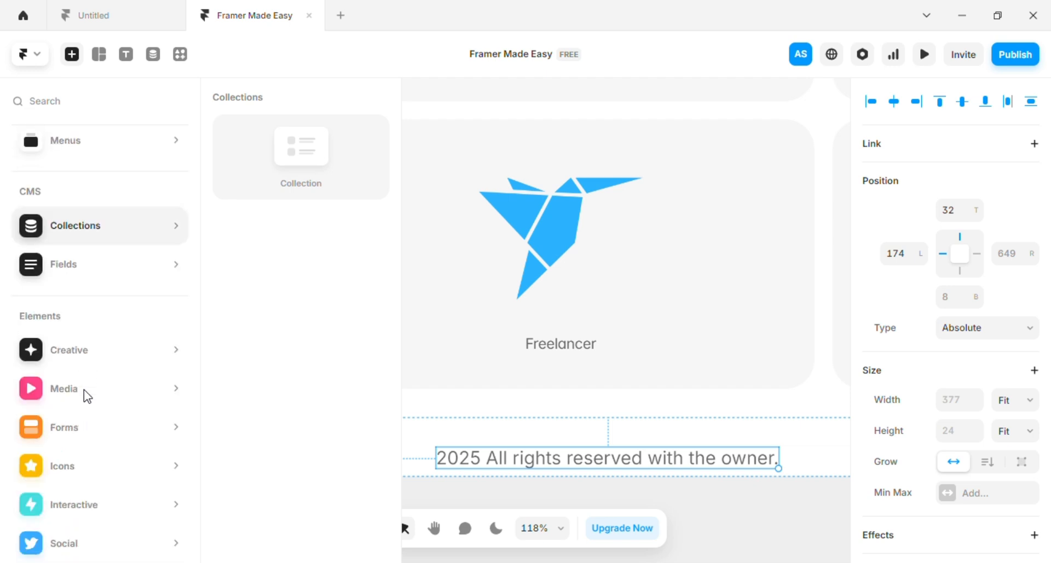
mouse_move(85, 364)
mouse_move(84, 382)
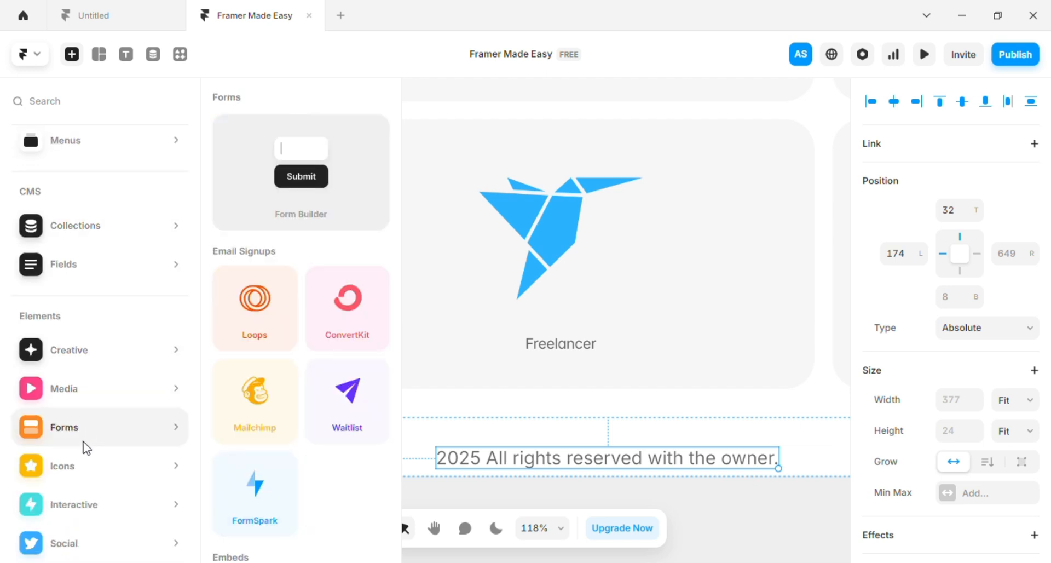
mouse_move(82, 464)
drag(358, 418, 382, 439)
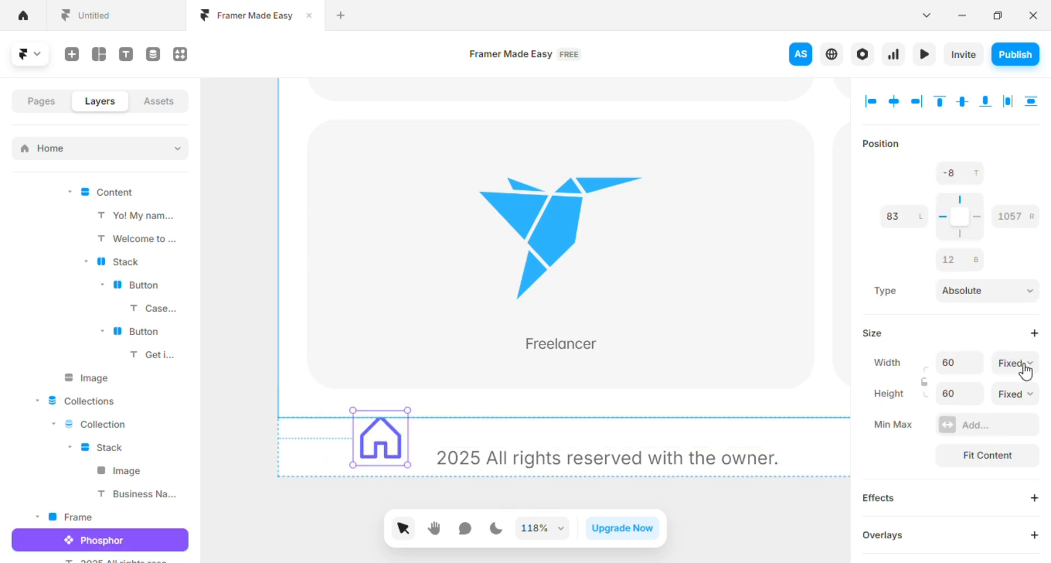
Step: Change the footer's Phosphor icon from the name list to Copyright
scroll(1009, 429, down, 4)
scroll(1008, 430, down, 5)
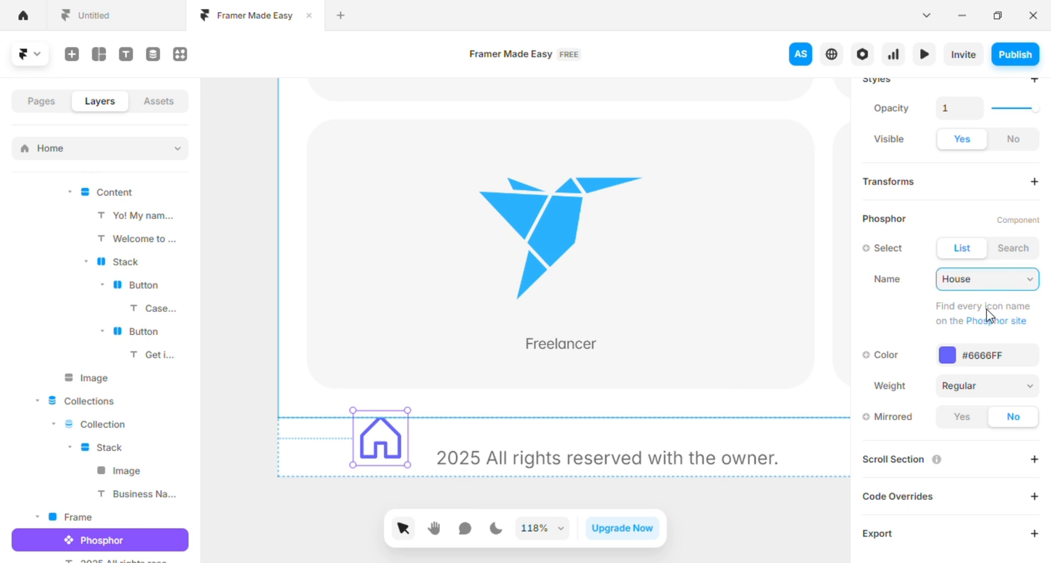
key(c)
key(c)
key(c)
key(c)
key(c)
key(c)
key(c)
key(c)
key(c)
key(c)
key(c)
key(c)
key(c)
key(c)
click(962, 447)
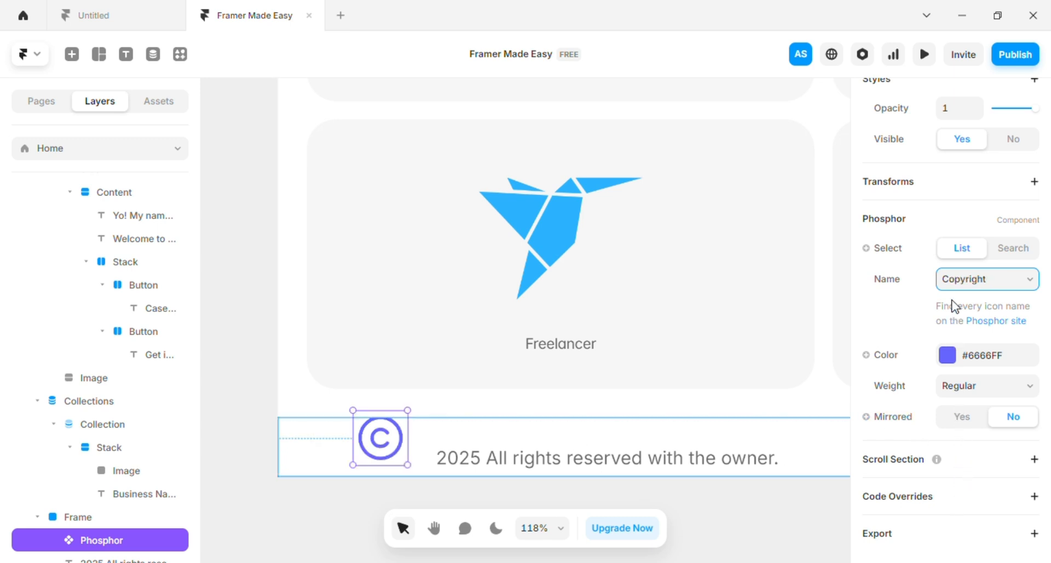
Step: Resize the copyright icon to 24 by 24 and place it directly in front of the footer text, level with it
scroll(979, 274, up, 7)
click(964, 372)
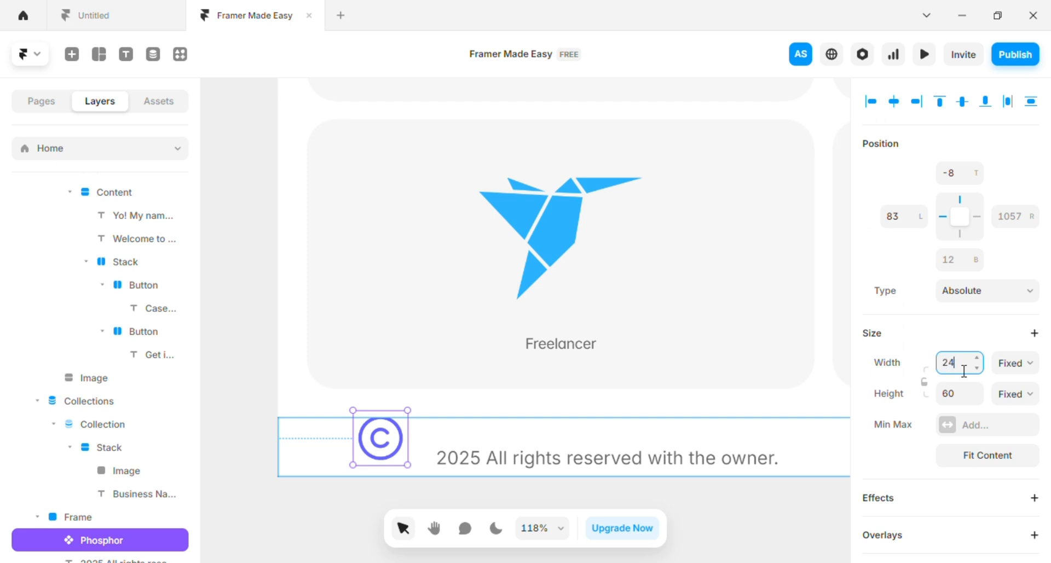
key(Tab)
text(24)
key(Return)
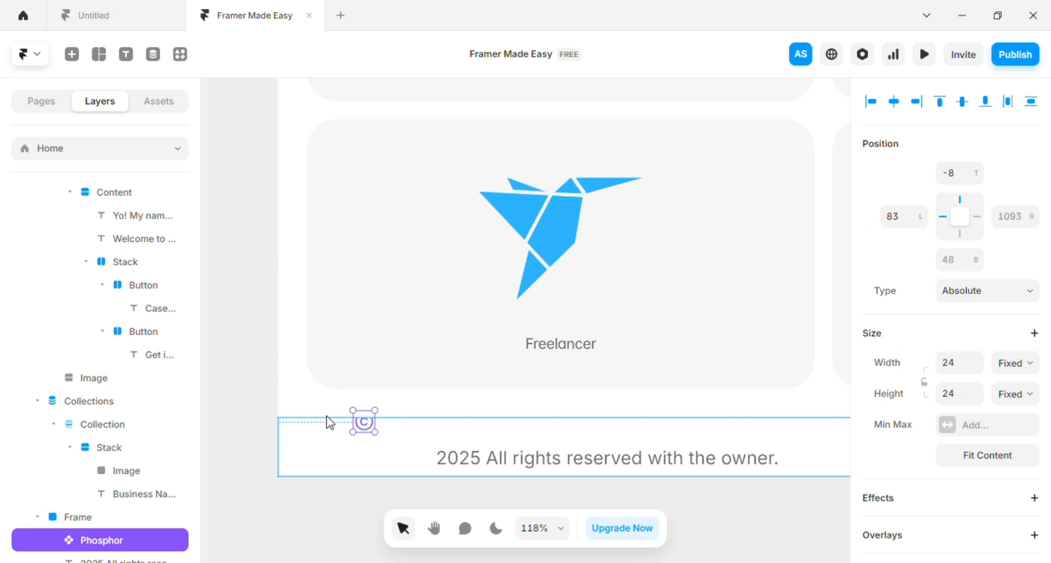
drag(364, 431, 413, 466)
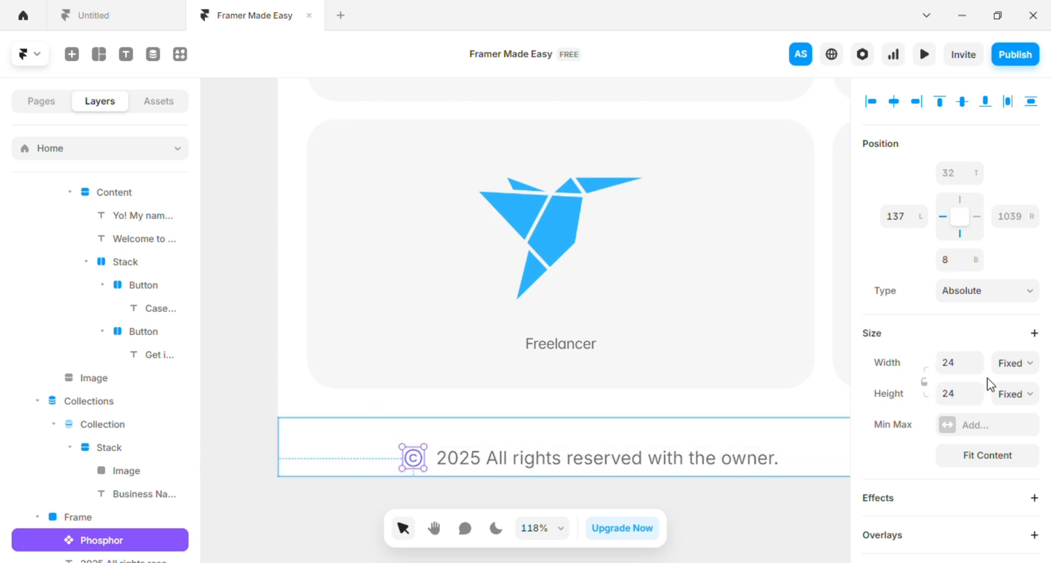
Step: Set the copyright icon's color to #000000 with 40% opacity
scroll(992, 372, down, 10)
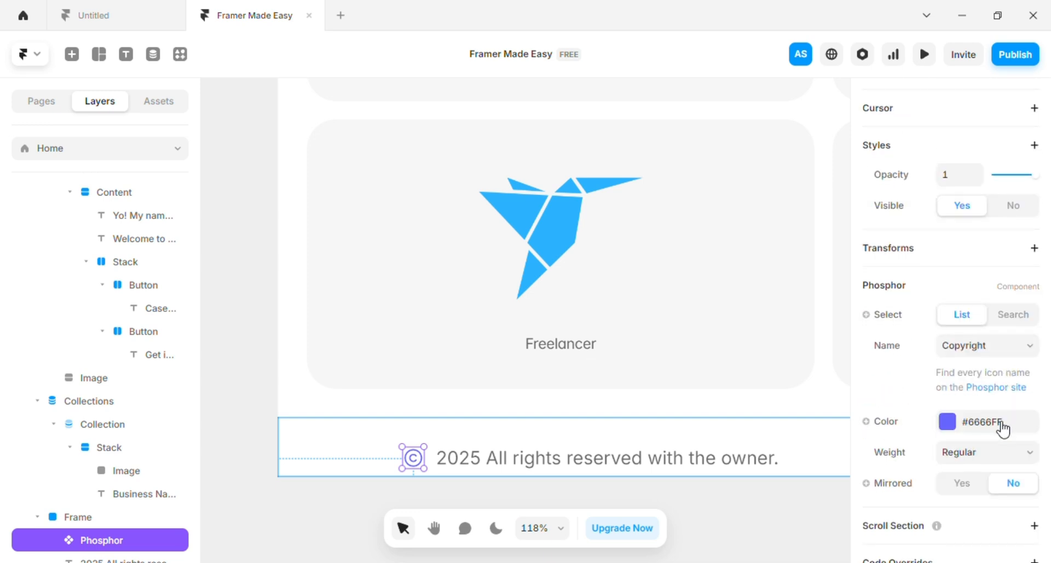
click(1003, 430)
text(000000)
key(Return)
click(762, 501)
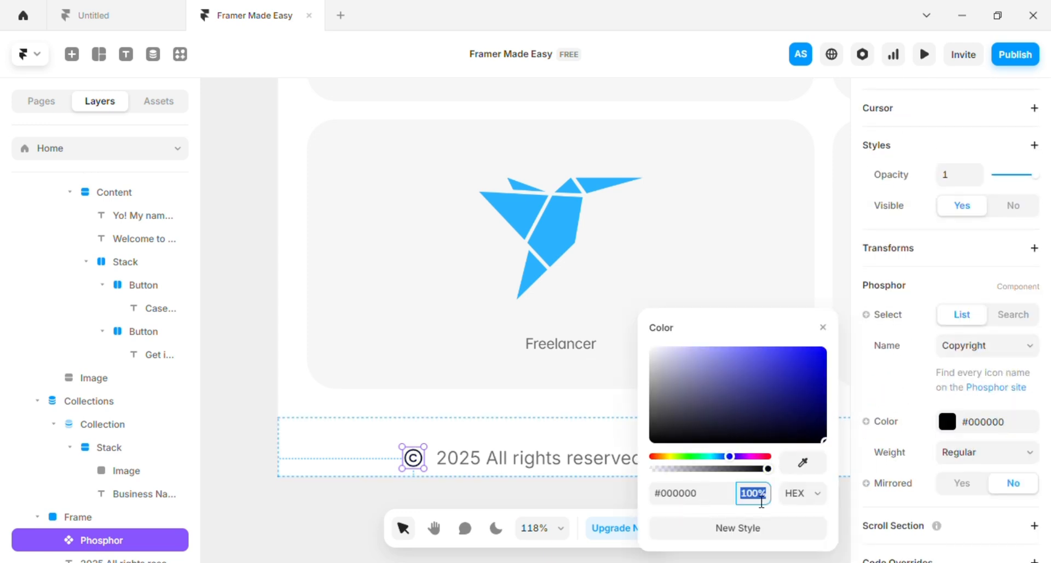
text(40)
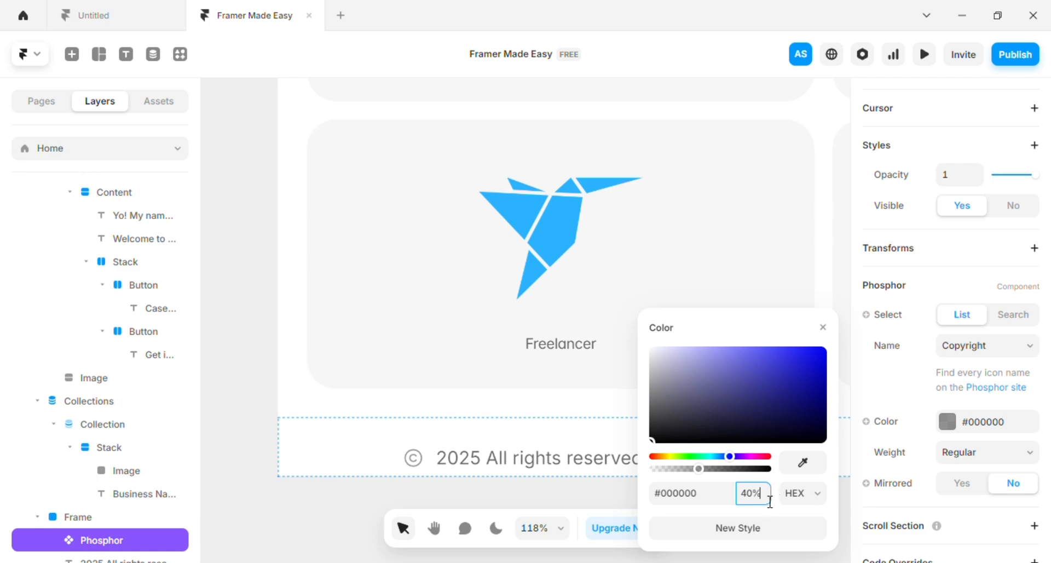
Step: Reduce the footer text "2025 All rights reserved with the owner." to a font size of 16 pixels
click(552, 462)
click(569, 458)
scroll(963, 439, down, 5)
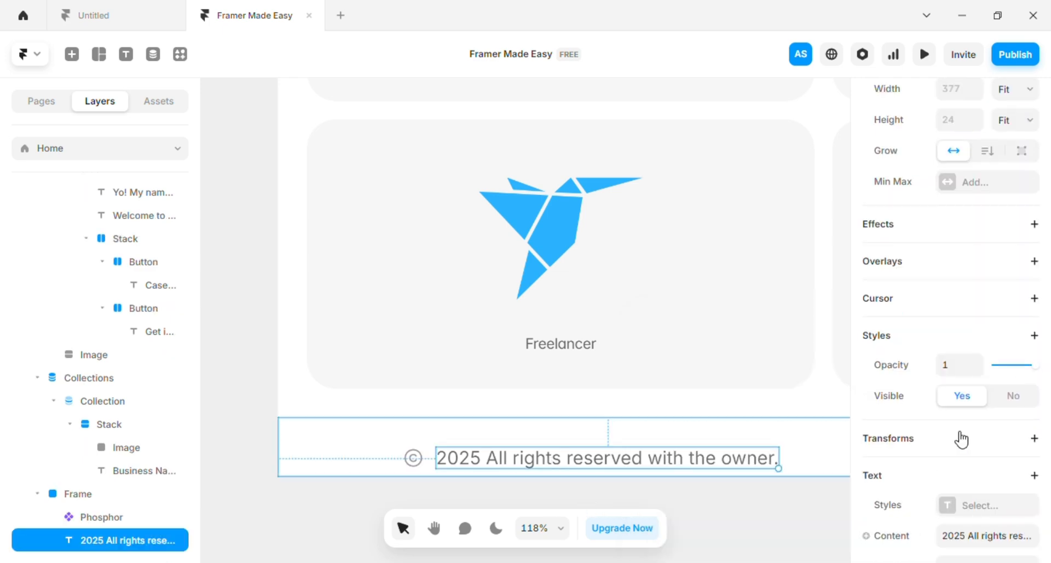
scroll(962, 439, down, 4)
click(980, 359)
click(980, 359)
click(980, 359)
click(980, 359)
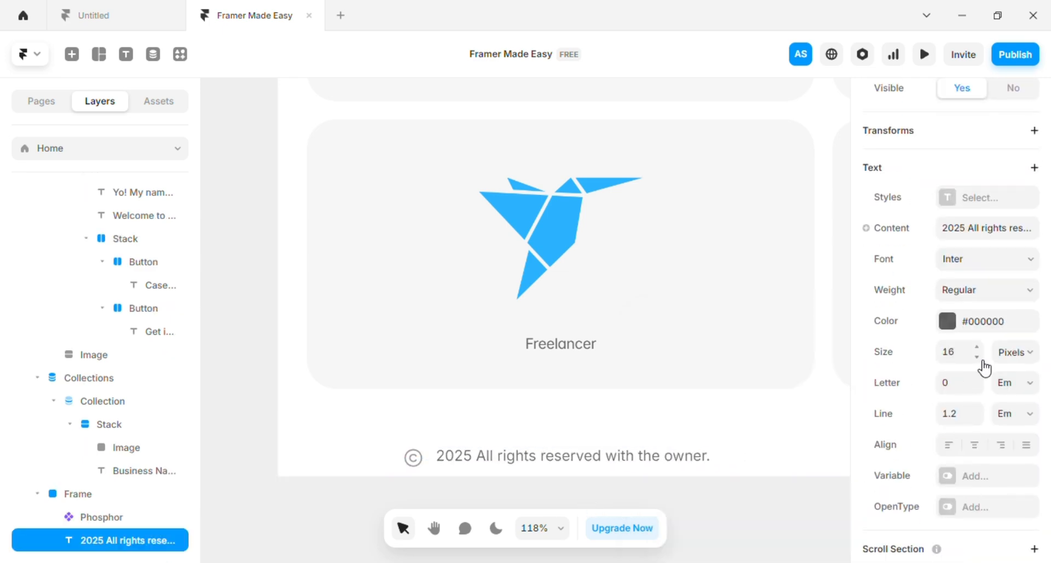
Step: Set the opacity of the footer text's color to 40%
click(1014, 323)
click(750, 493)
text(40)
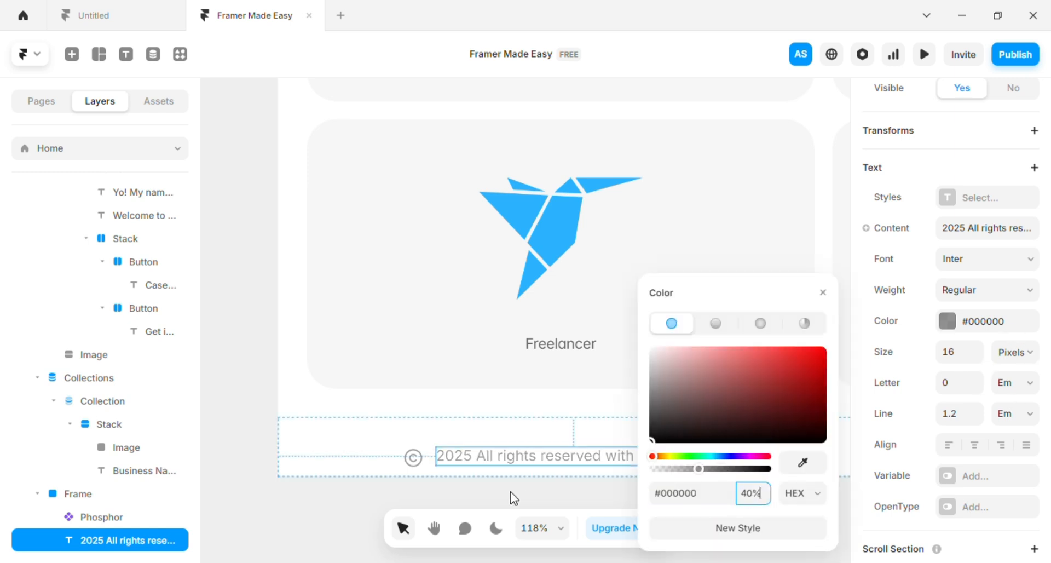
click(514, 497)
Step: Group the copyright icon and the footer text into a new stack and set the stack's width to Fit
click(423, 462)
shift+click(481, 462)
right_click(481, 462)
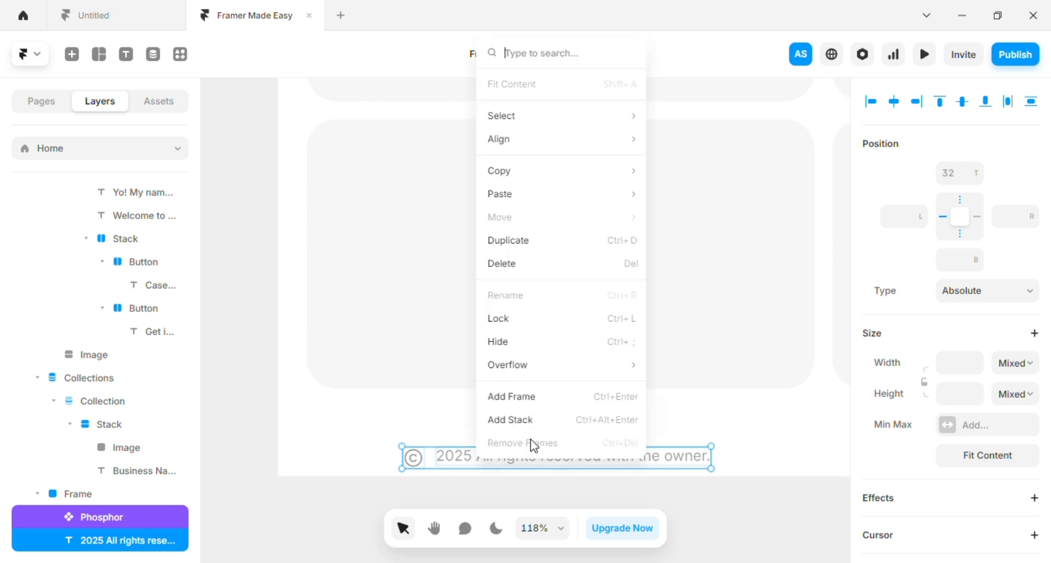
click(533, 418)
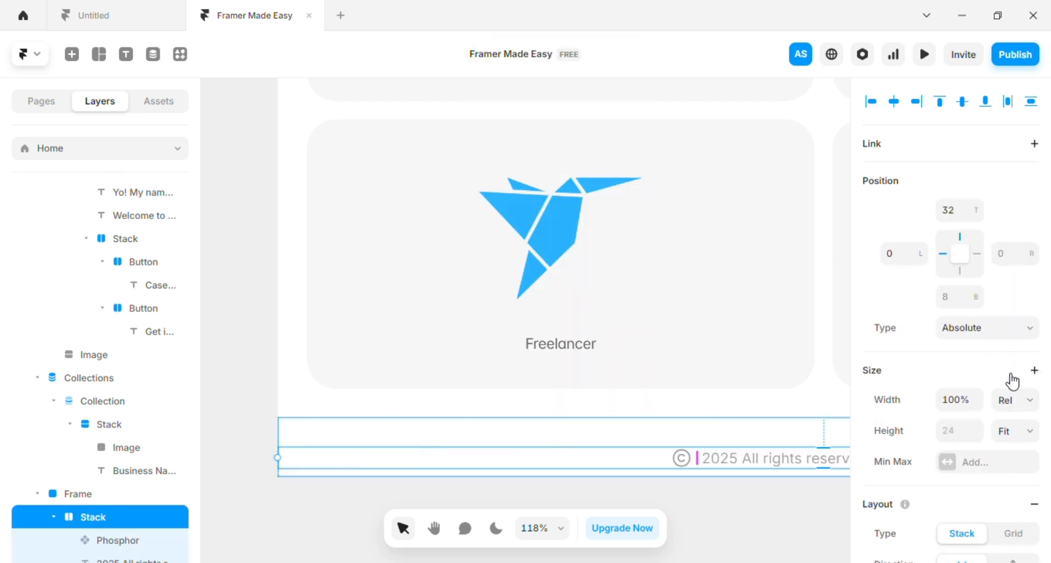
click(1014, 481)
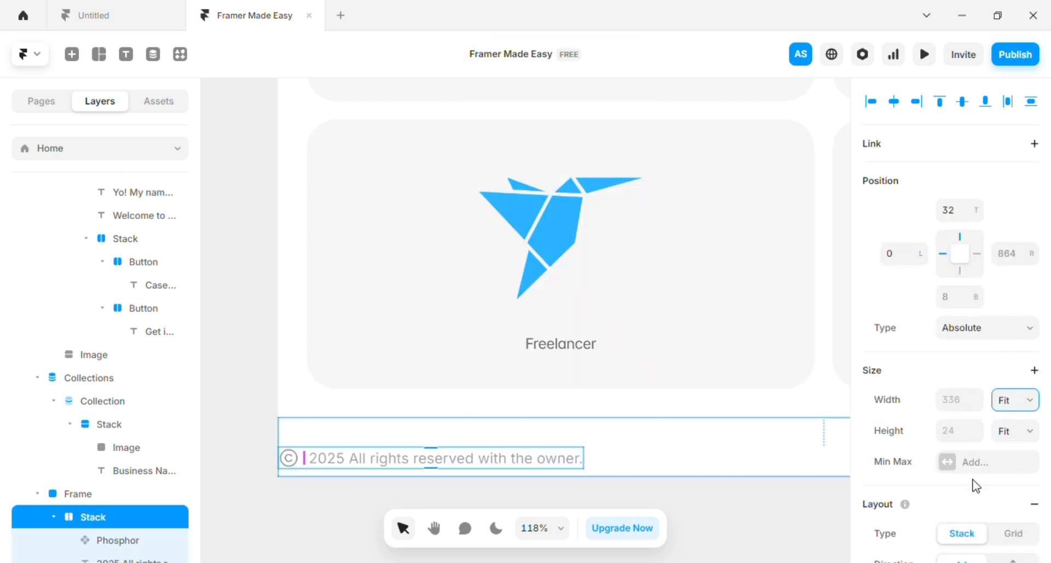
click(595, 492)
Step: Insert another Phosphor icon into the footer frame, well to the right of the copyright text
drag(640, 482, 520, 379)
scroll(520, 378, down, 1)
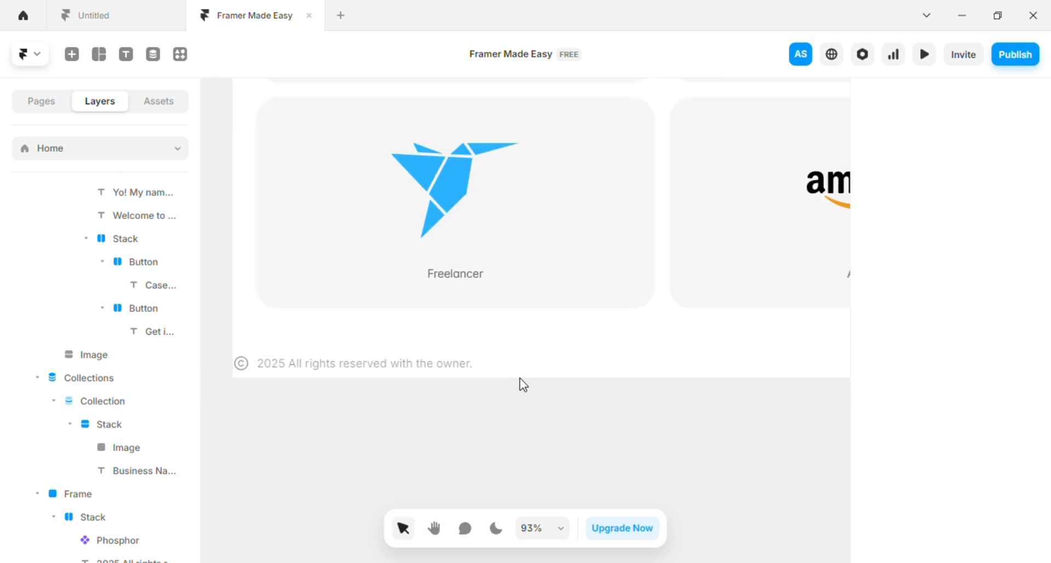
click(72, 54)
mouse_move(101, 431)
drag(356, 419, 680, 368)
Step: Change the new footer icon from the name list to InstagramLogo
scroll(708, 374, up, 1)
scroll(1016, 376, down, 7)
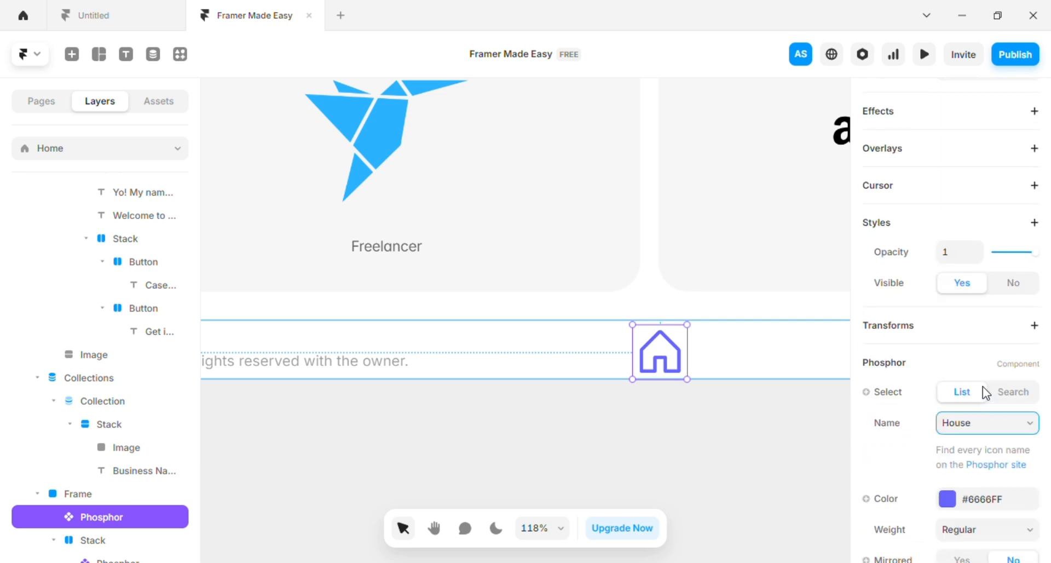
key(i)
key(d)
click(957, 253)
Step: Duplicate the Instagram icon just to its right and change the copy's icon to TwitterLogo
drag(669, 361, 739, 364)
scroll(967, 365, down, 1)
scroll(968, 365, down, 2)
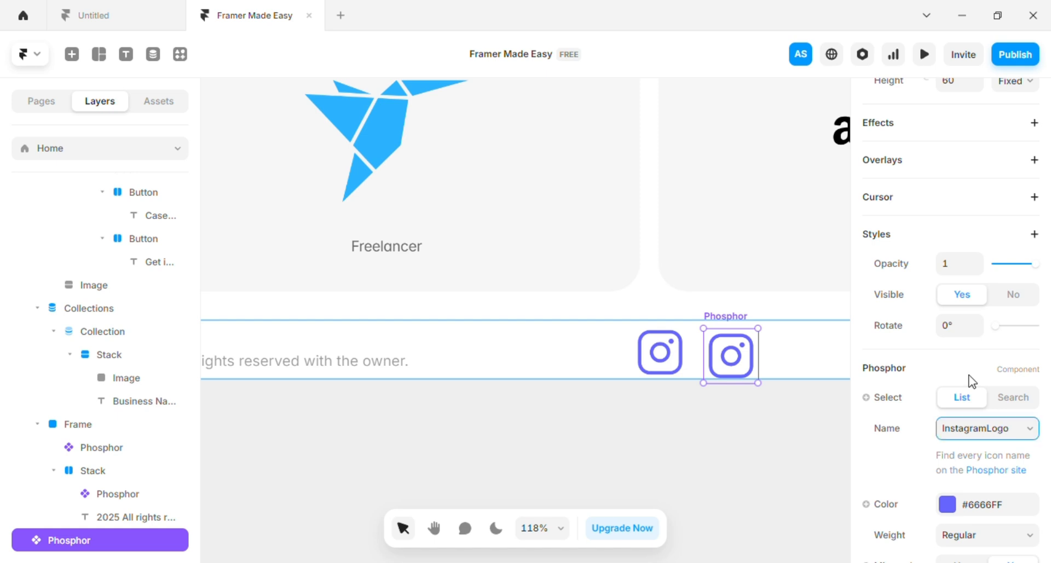
key(t)
key(r)
key(t)
key(t)
key(t)
key(t)
key(t)
key(t)
key(t)
key(t)
key(t)
key(t)
key(t)
key(t)
key(Down)
key(Down)
key(Down)
key(Down)
key(Down)
key(Down)
key(Down)
key(Down)
key(Down)
key(Down)
key(Down)
key(Down)
key(Down)
key(Down)
key(Down)
key(Down)
key(Down)
key(Down)
click(955, 348)
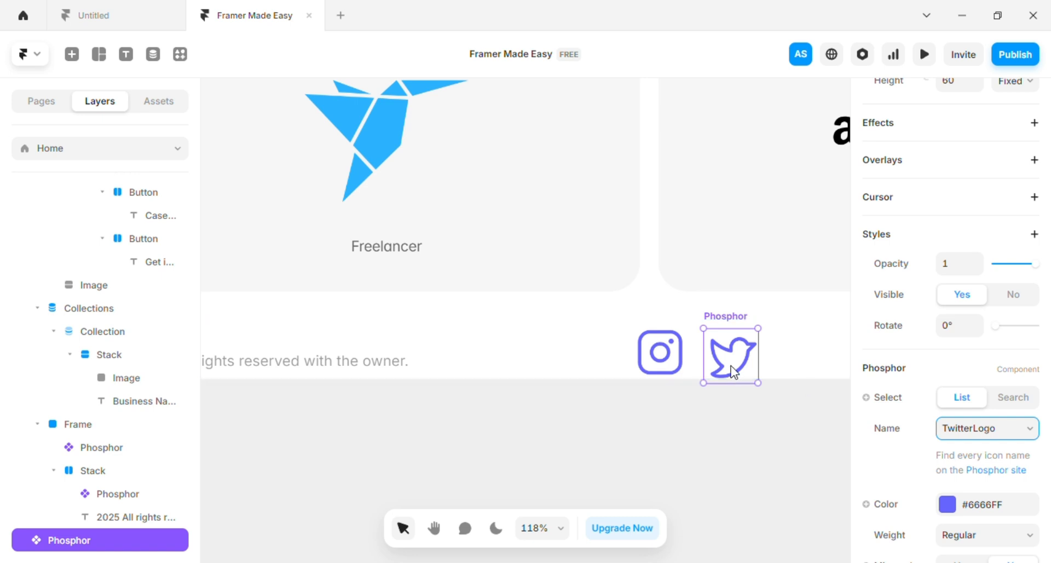
Step: Duplicate the Twitter icon just to its right and change the copy to the YouTube logo
drag(733, 368, 798, 368)
scroll(984, 496, down, 3)
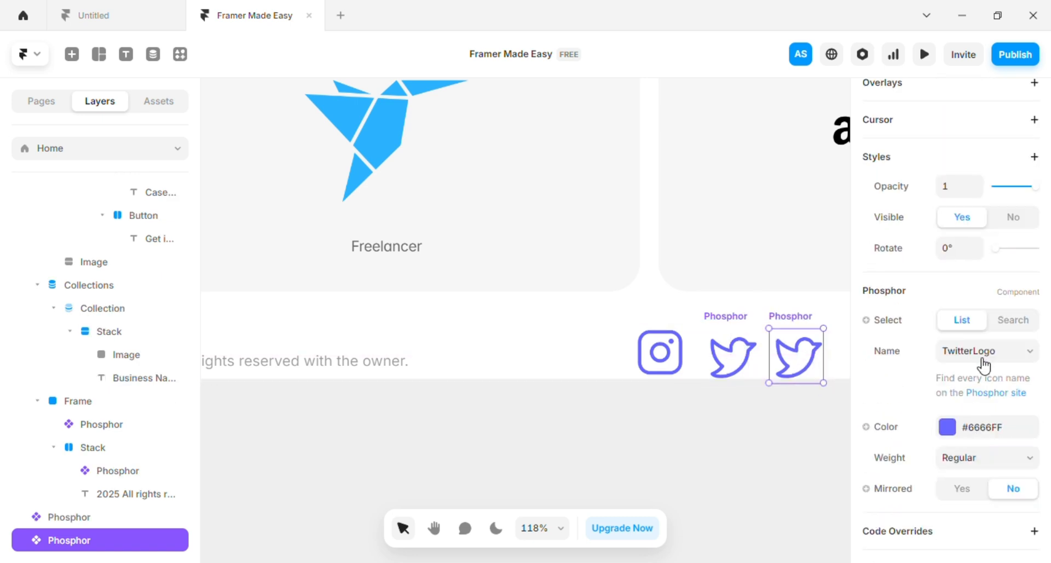
click(952, 356)
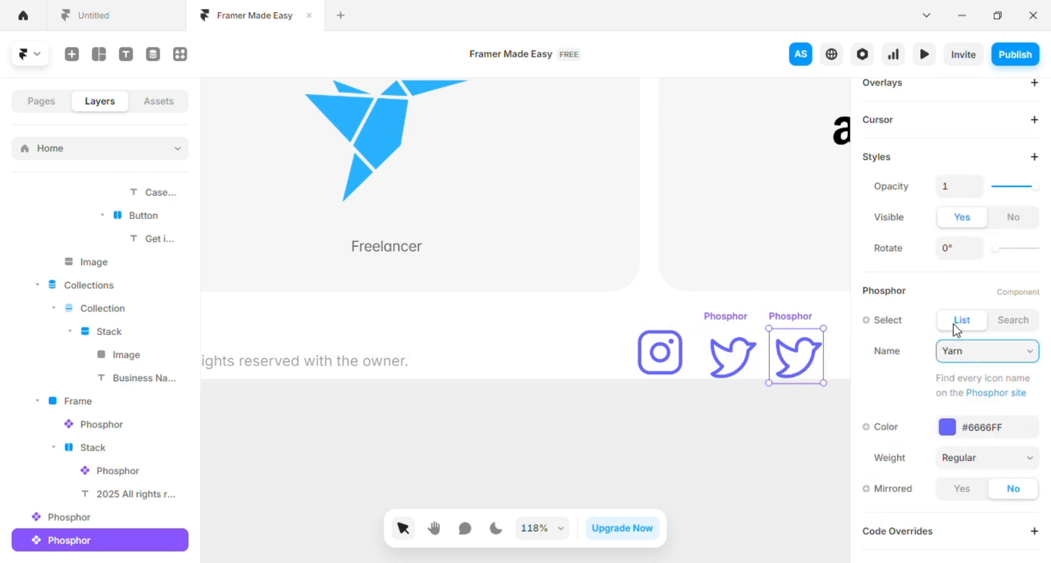
click(956, 331)
Step: Set the width and height of all three social icons to 24 and move them slightly down into the footer frame
double_click(683, 357)
shift+click(734, 357)
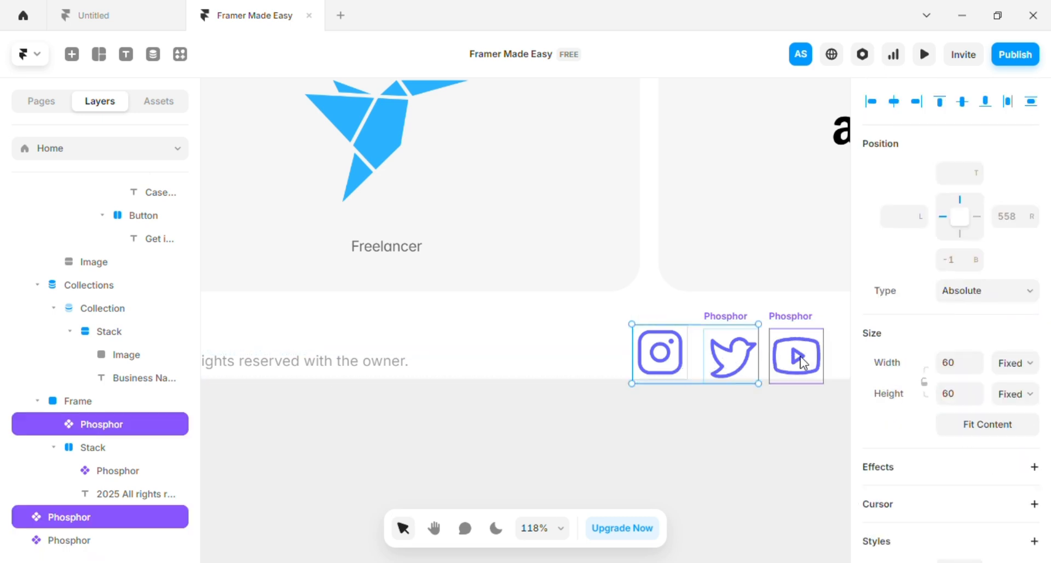
shift+click(801, 357)
click(959, 363)
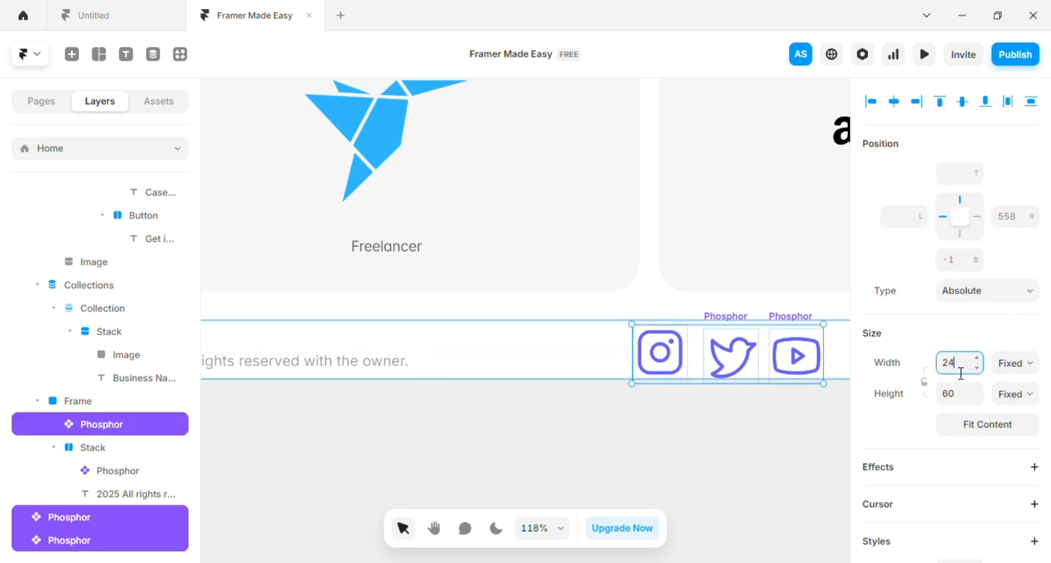
text(24)
click(963, 394)
key(Return)
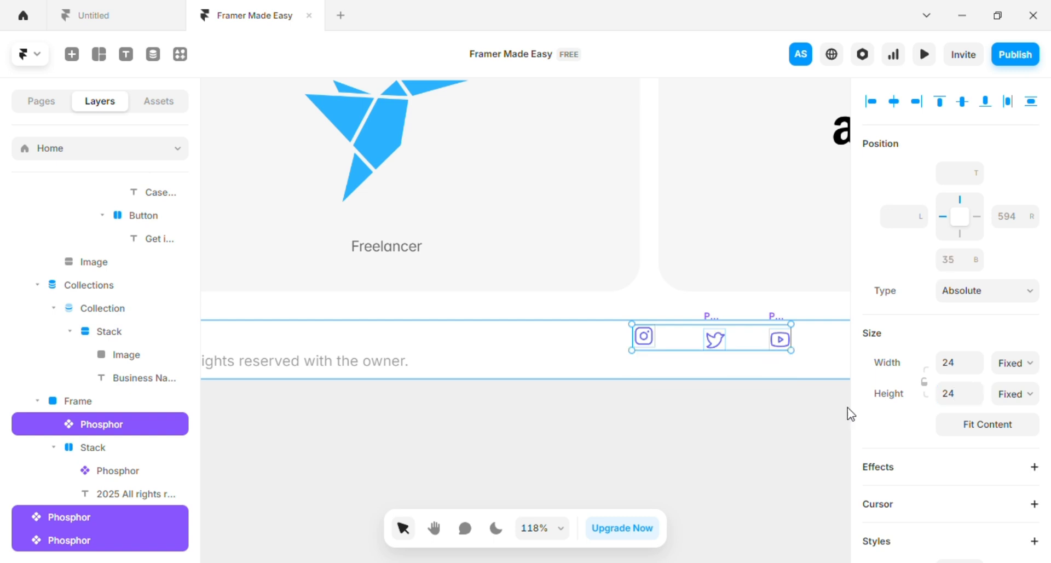
drag(719, 339, 730, 354)
Step: Set the color of the three social icons to #000000 at 40% opacity
scroll(983, 416, down, 3)
scroll(985, 421, down, 5)
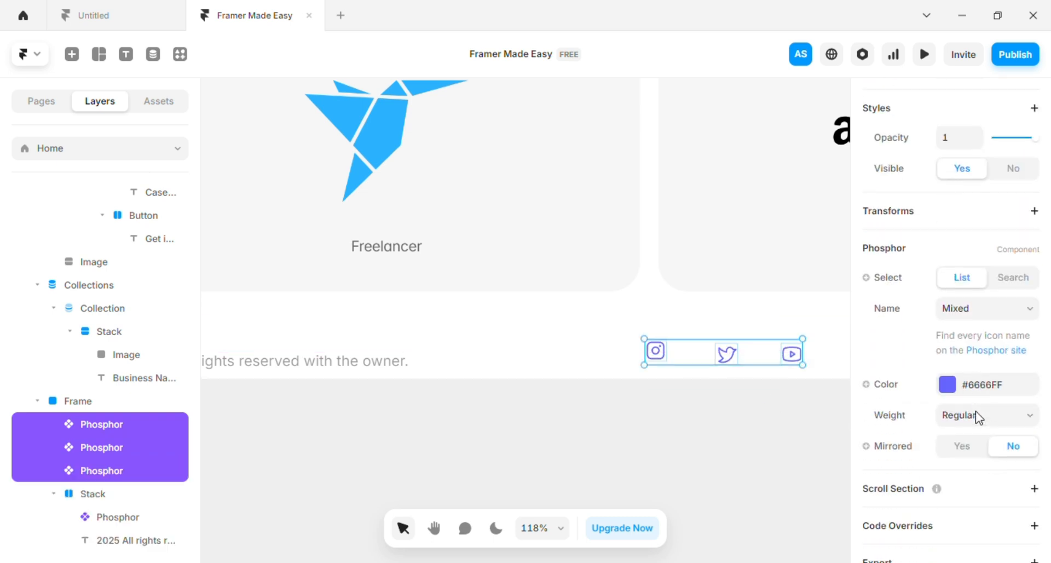
click(978, 390)
text(000000)
click(763, 499)
text(40)
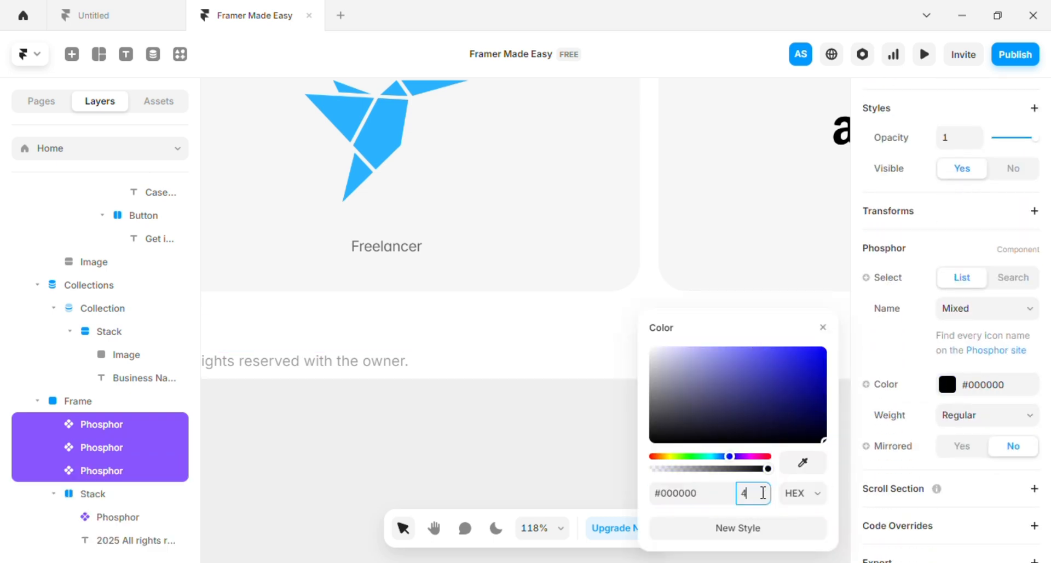
click(583, 441)
Step: Group the Instagram, Twitter and YouTube icons into a new stack and set its width to Fit
click(656, 350)
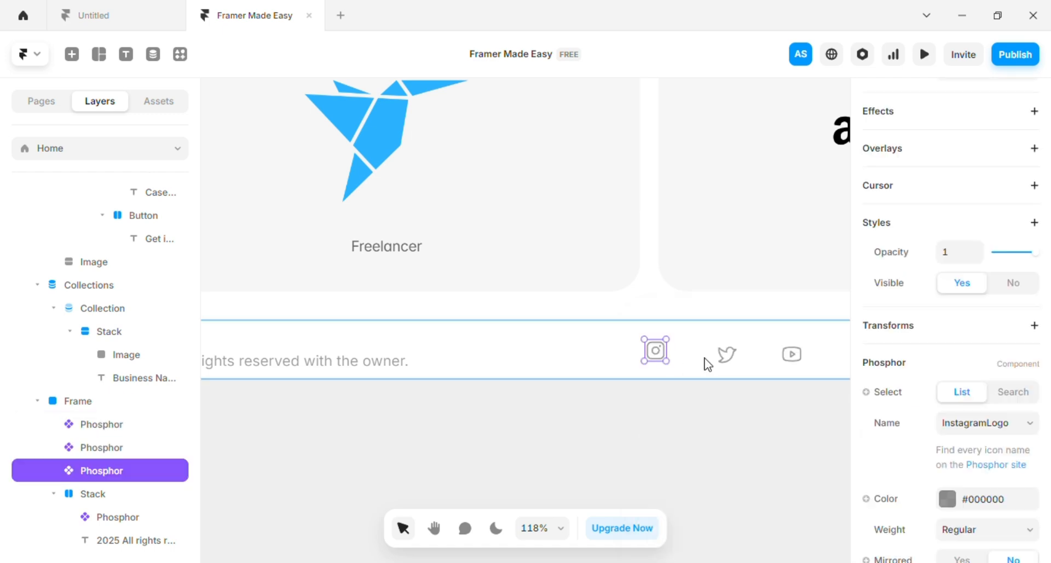
shift+click(727, 354)
shift+click(793, 354)
right_click(792, 356)
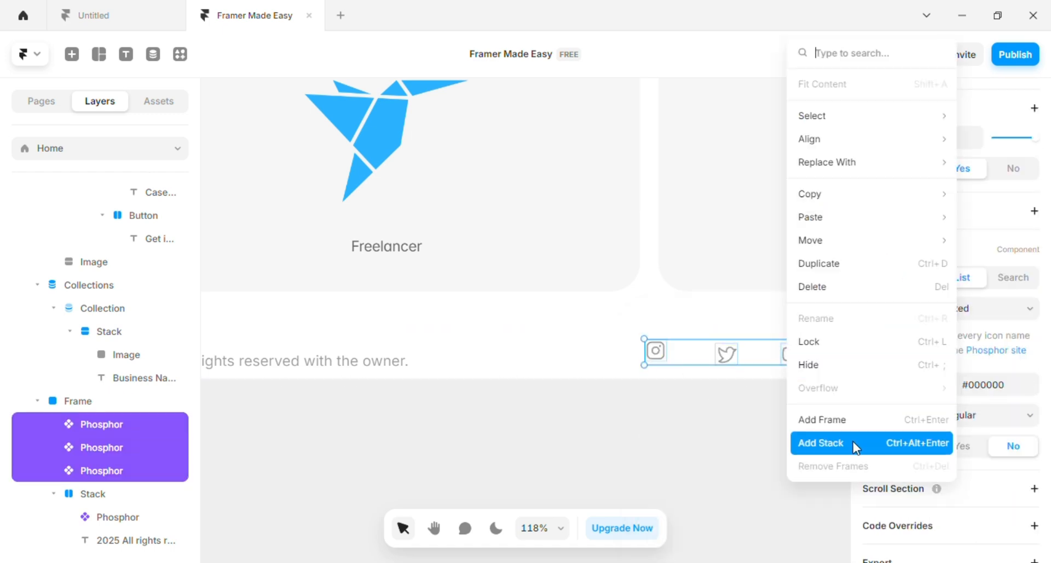
click(855, 446)
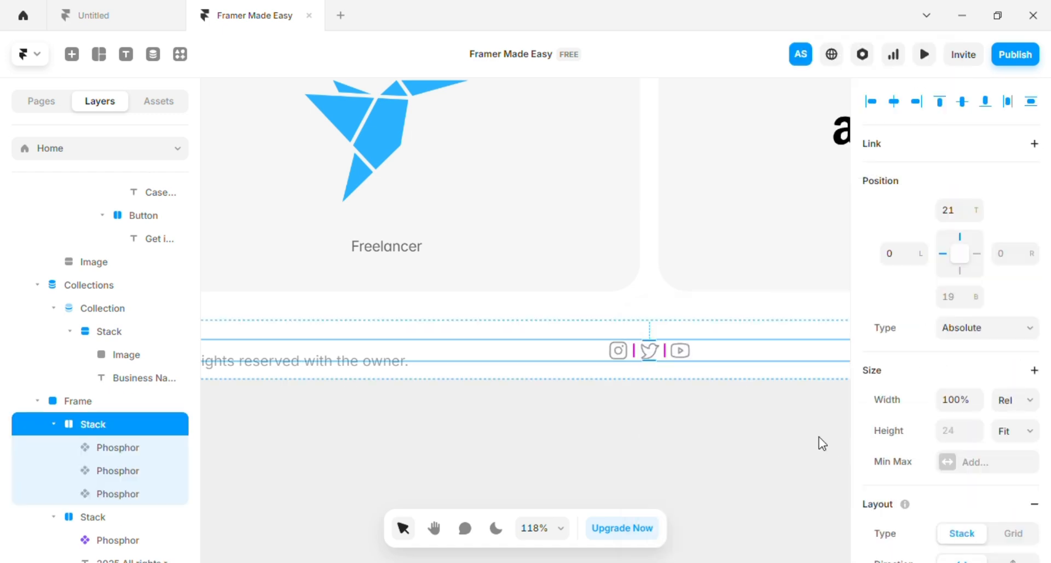
click(1023, 406)
click(1017, 475)
Step: Put the Twitter icon ahead of the Instagram icon and move the social icon stack to the right of the copyright text
key(space)
drag(660, 439, 831, 433)
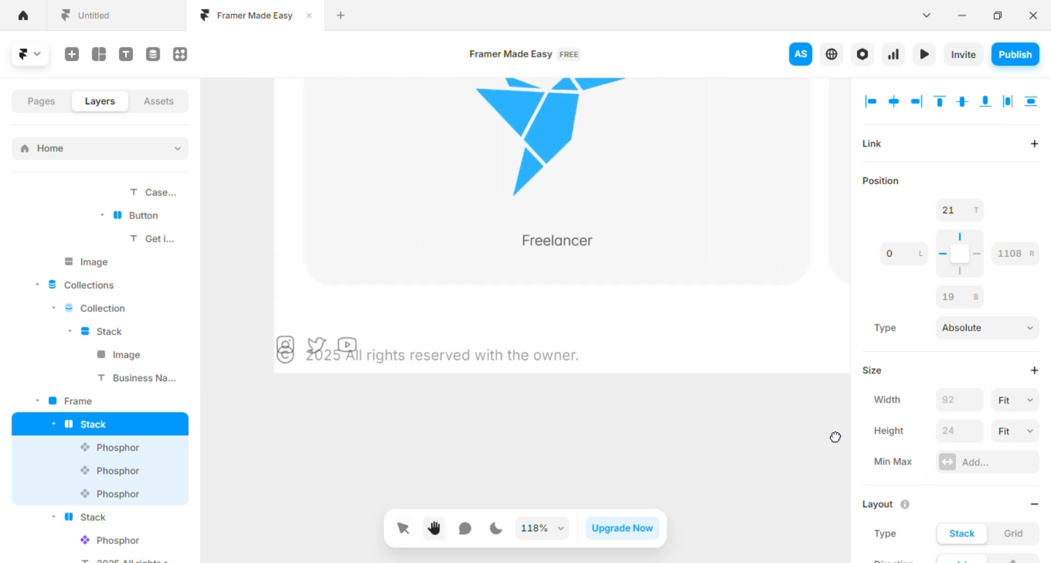
drag(295, 337, 323, 339)
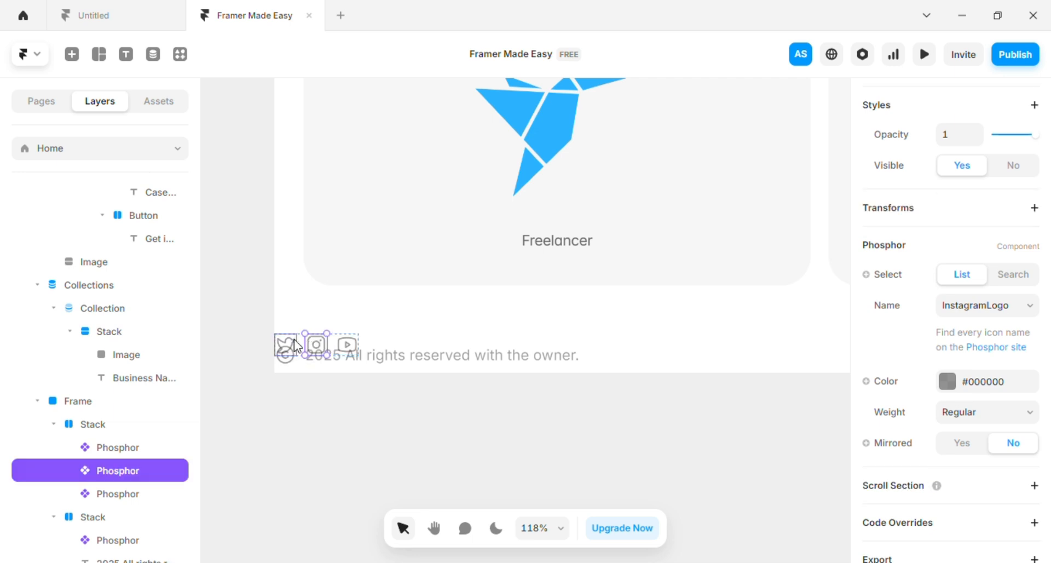
click(292, 351)
key(Escape)
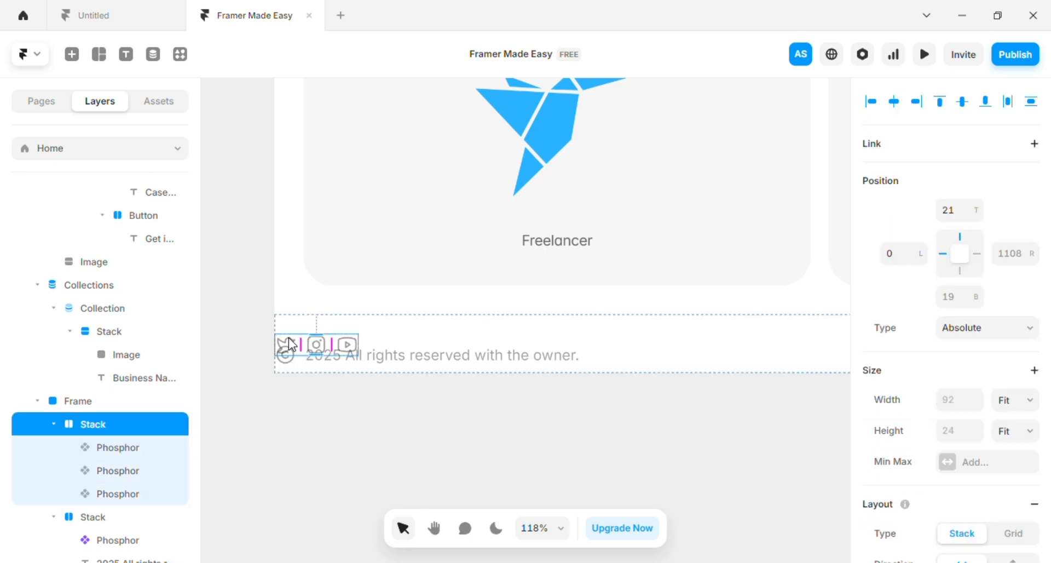
drag(292, 344, 770, 348)
Step: Add a horizontal stack layout to the footer frame and set its distribution to Space Between
click(681, 331)
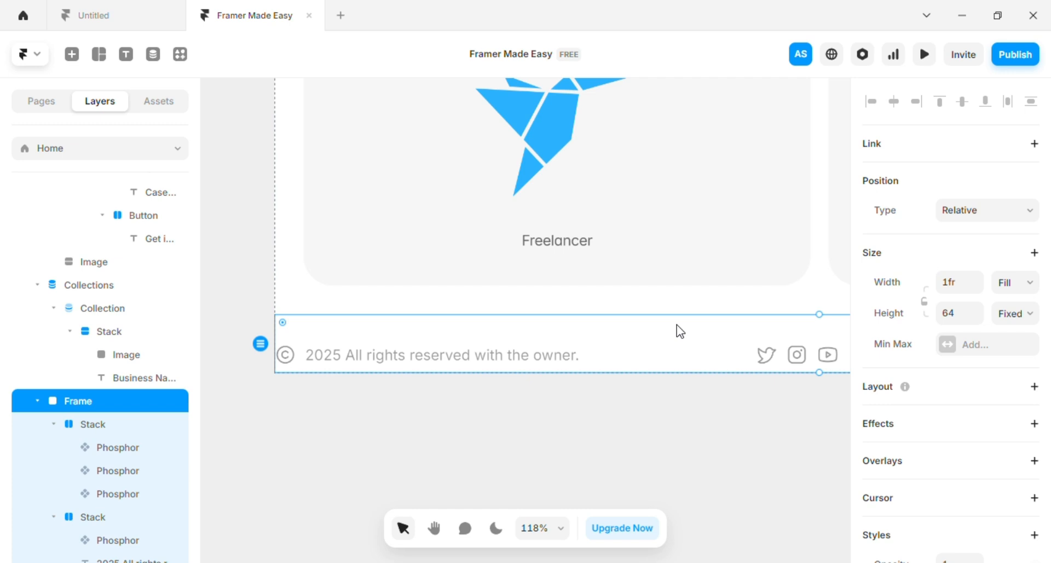
click(1010, 394)
scroll(605, 333, down, 2)
scroll(605, 333, down, 3)
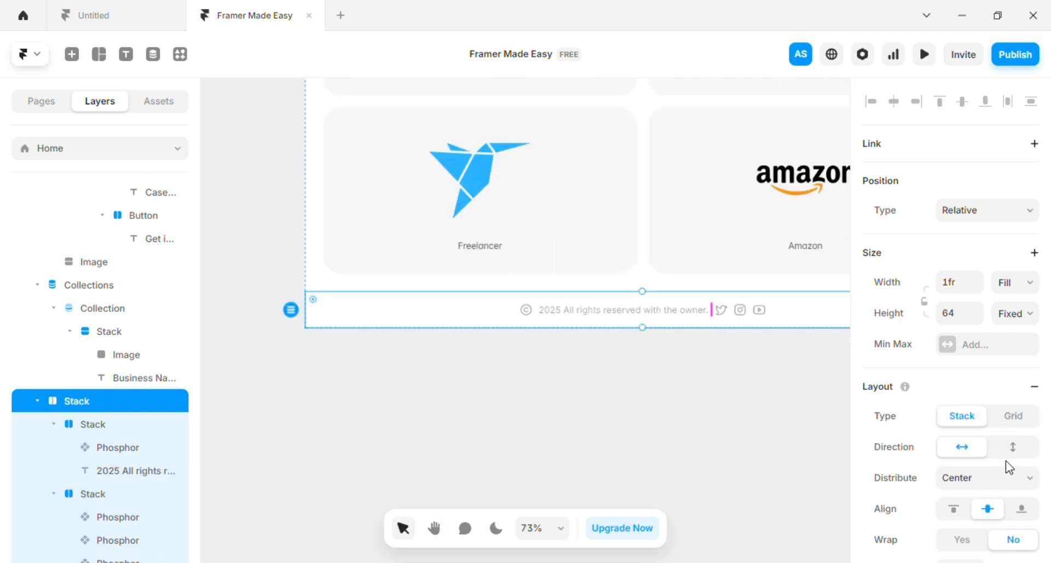
scroll(1010, 468, down, 2)
click(978, 484)
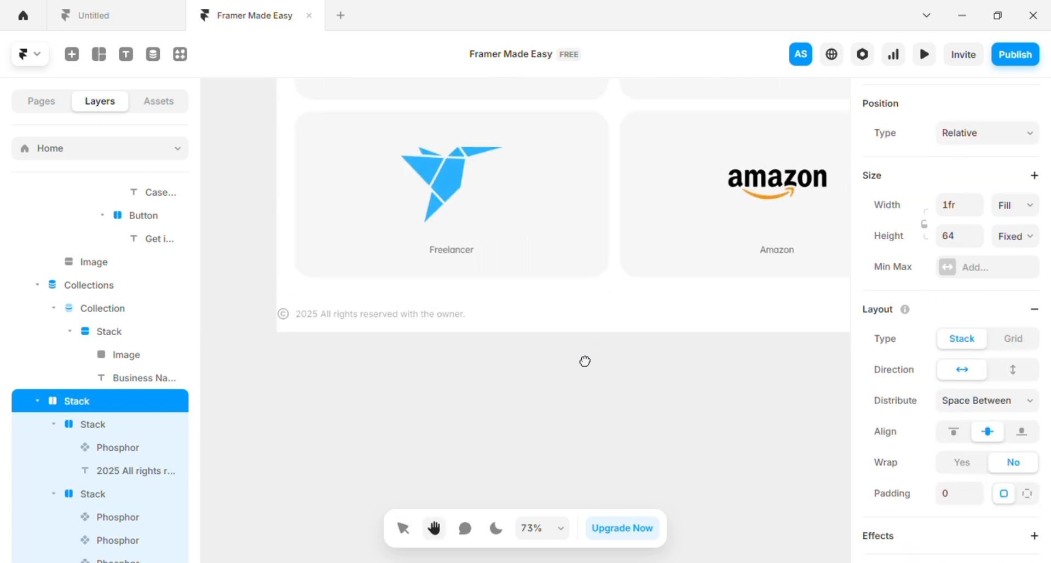
scroll(712, 331, down, 3)
scroll(781, 324, up, 1)
scroll(790, 332, up, 2)
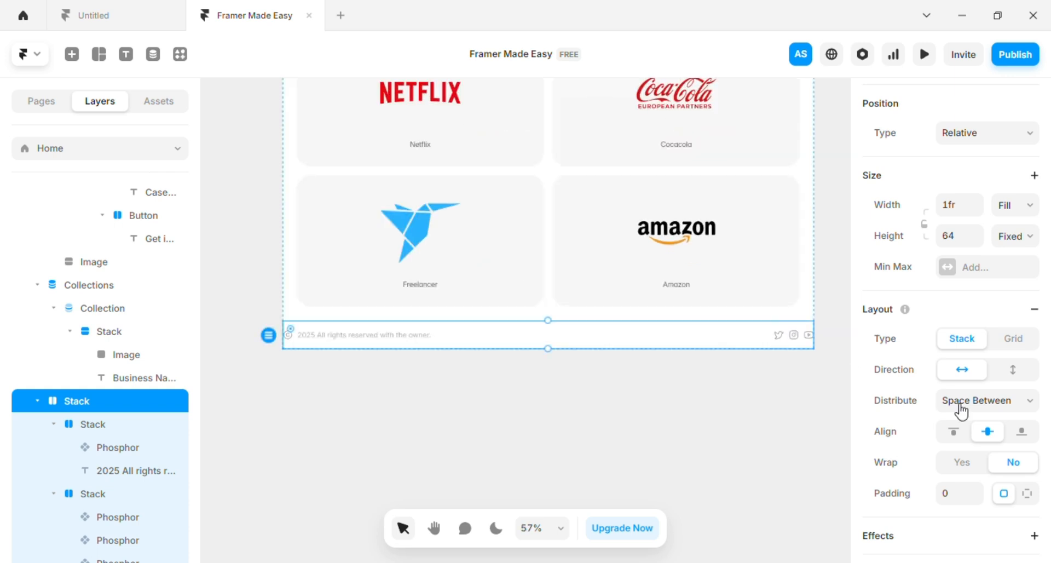
Step: Set the footer stack's padding to 24
scroll(1000, 372, down, 6)
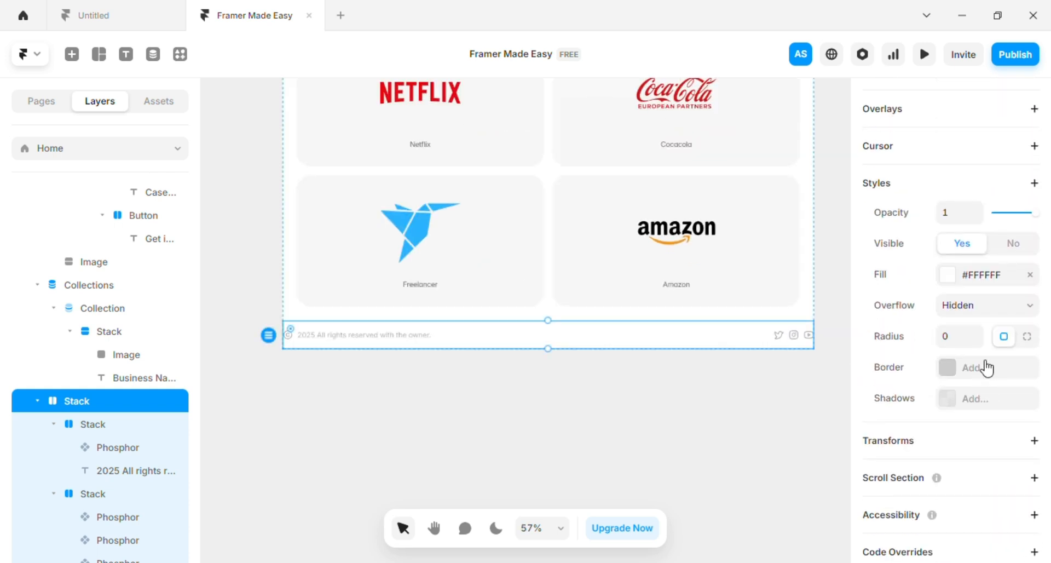
scroll(985, 364, down, 1)
scroll(987, 368, up, 5)
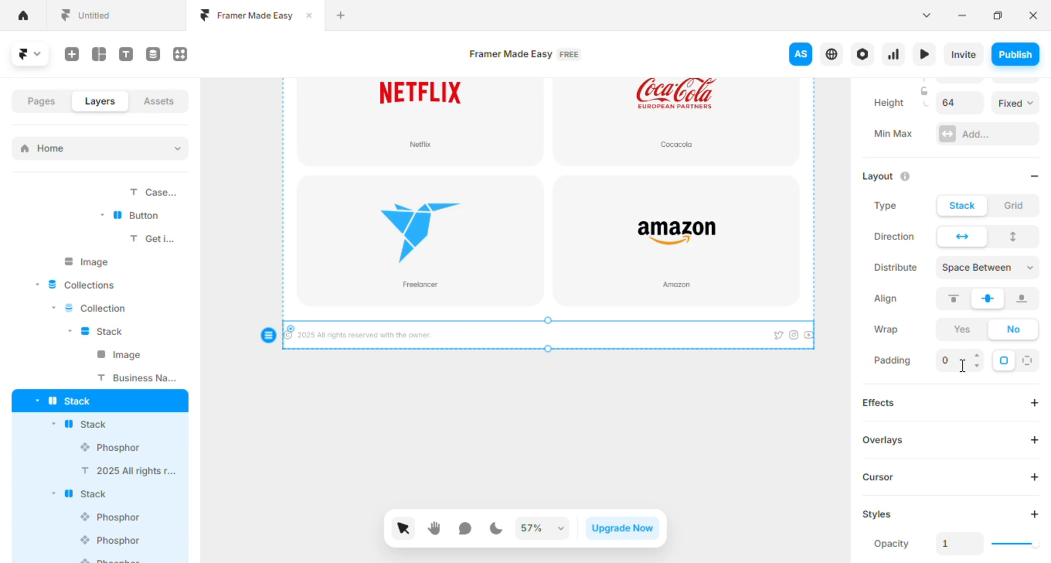
click(963, 366)
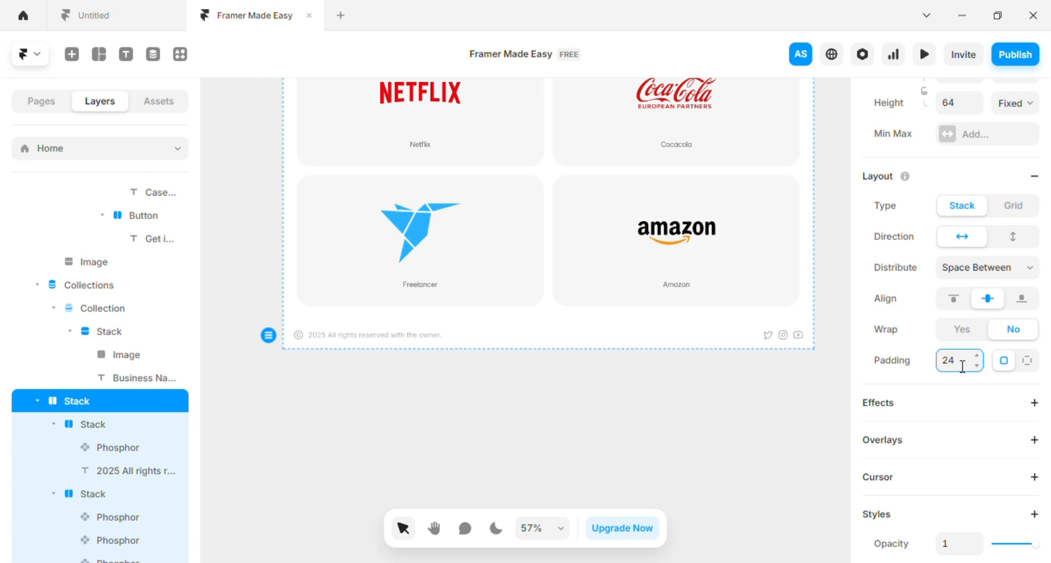
click(816, 396)
Step: Add a Tablet breakpoint to the page
scroll(656, 243, up, 10)
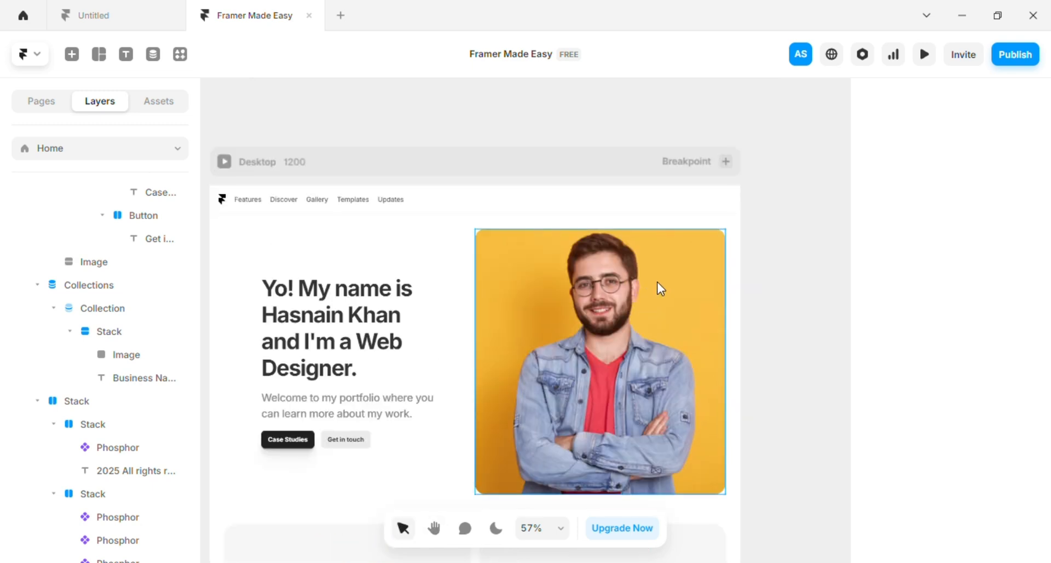
click(725, 162)
click(712, 194)
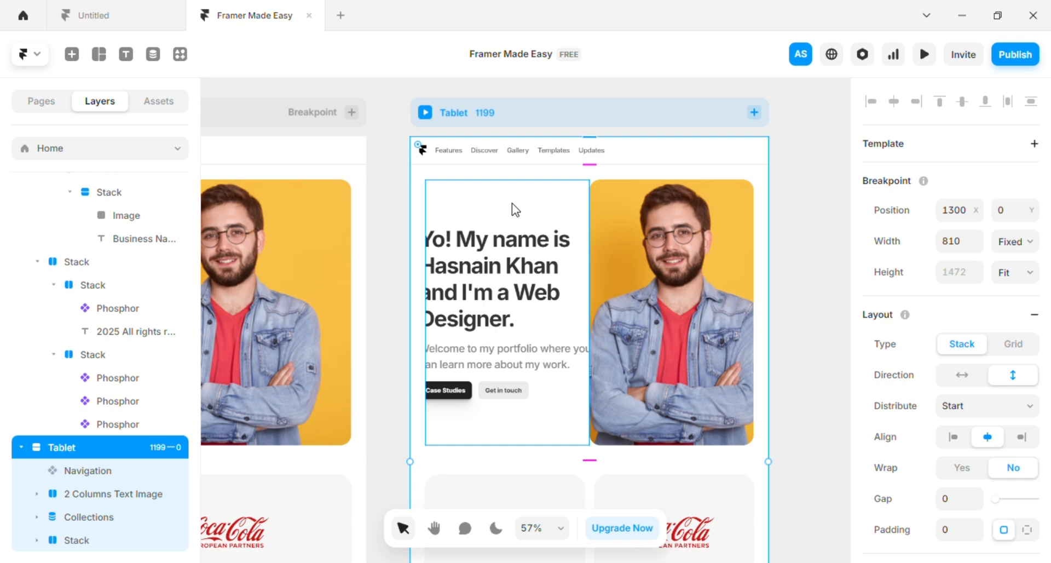
Step: Set the width of the hero's Content stack to Fill in the tablet layout
click(516, 241)
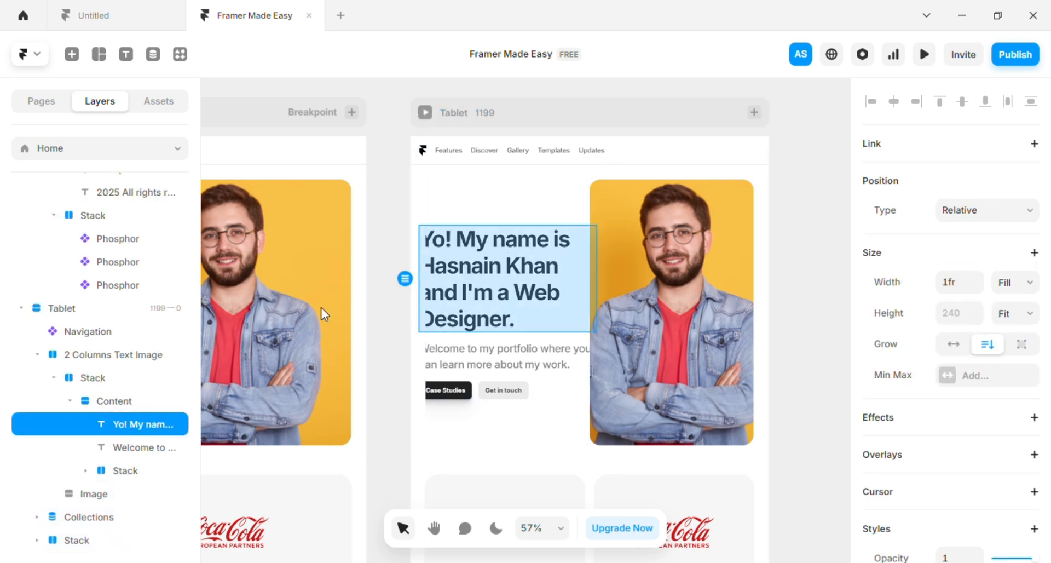
click(113, 406)
click(1016, 341)
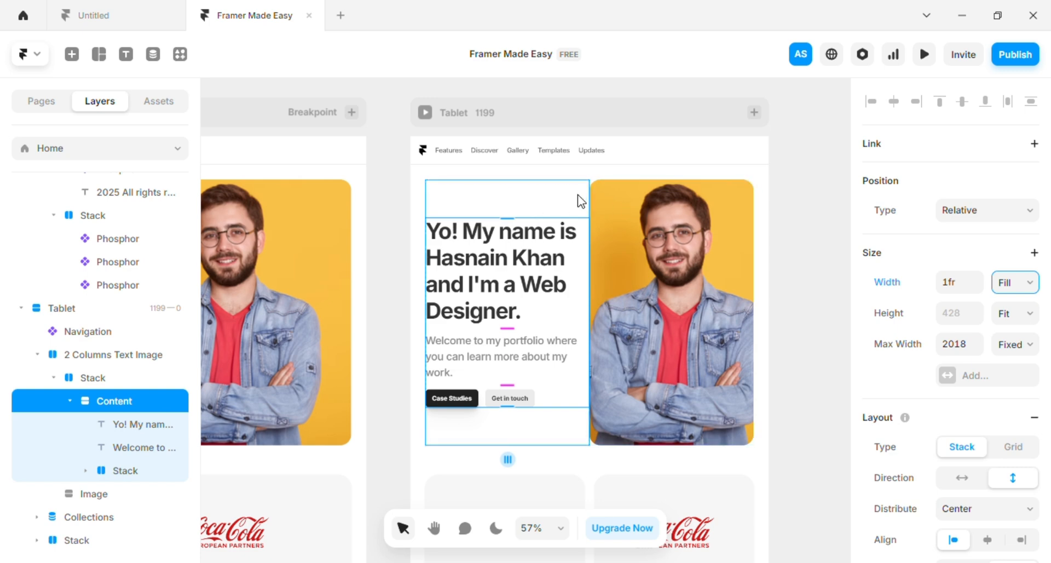
Step: Reduce the padding of the tablet layout's 2 Columns Text Image section to 28
click(92, 359)
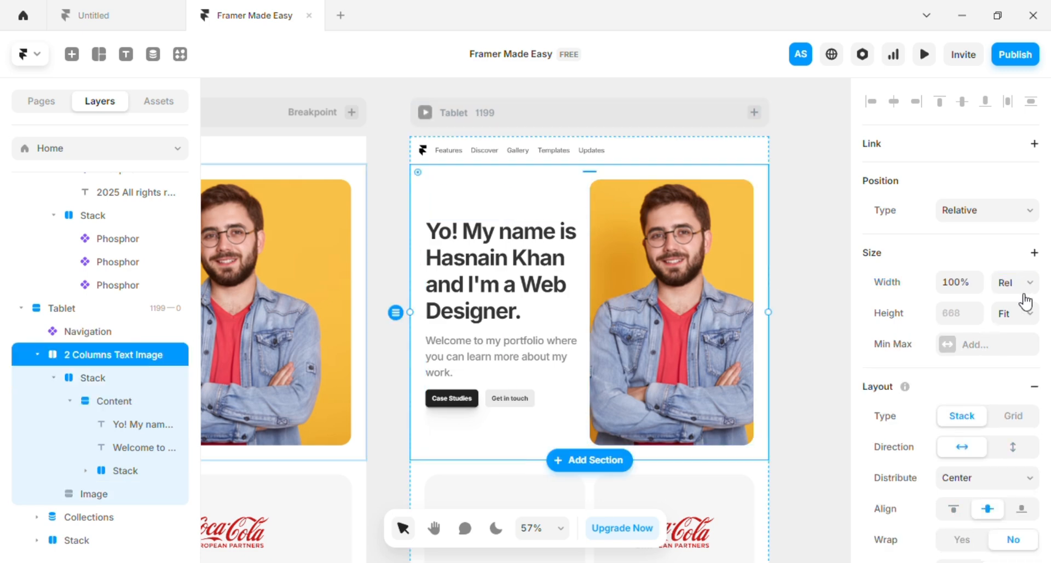
scroll(984, 372, down, 3)
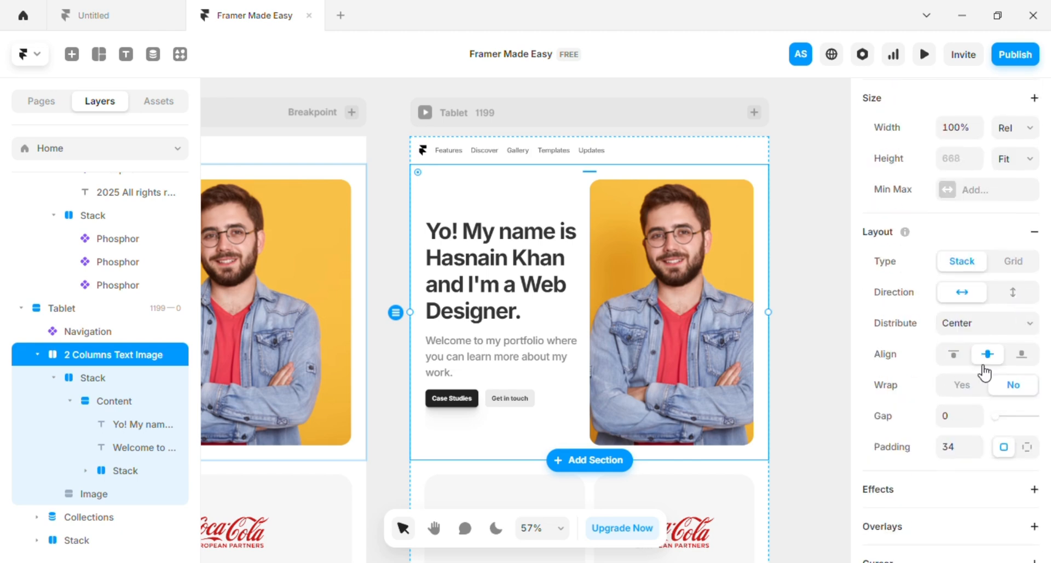
click(980, 455)
click(980, 454)
click(980, 455)
click(980, 454)
click(980, 454)
click(980, 455)
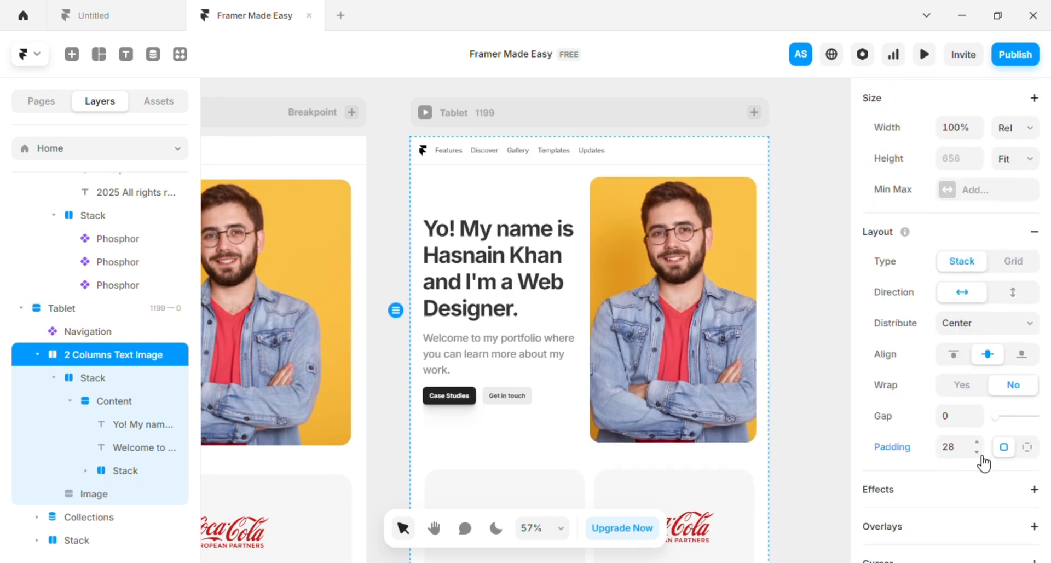
Step: Shorten the hero image slightly from its lower edge in the tablet layout
click(700, 312)
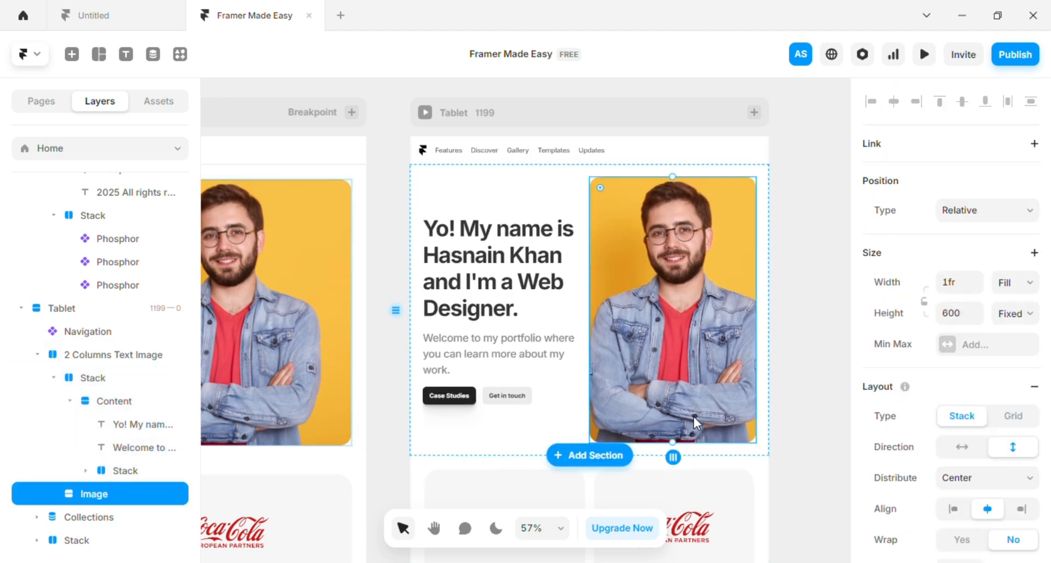
drag(684, 449, 687, 434)
click(814, 390)
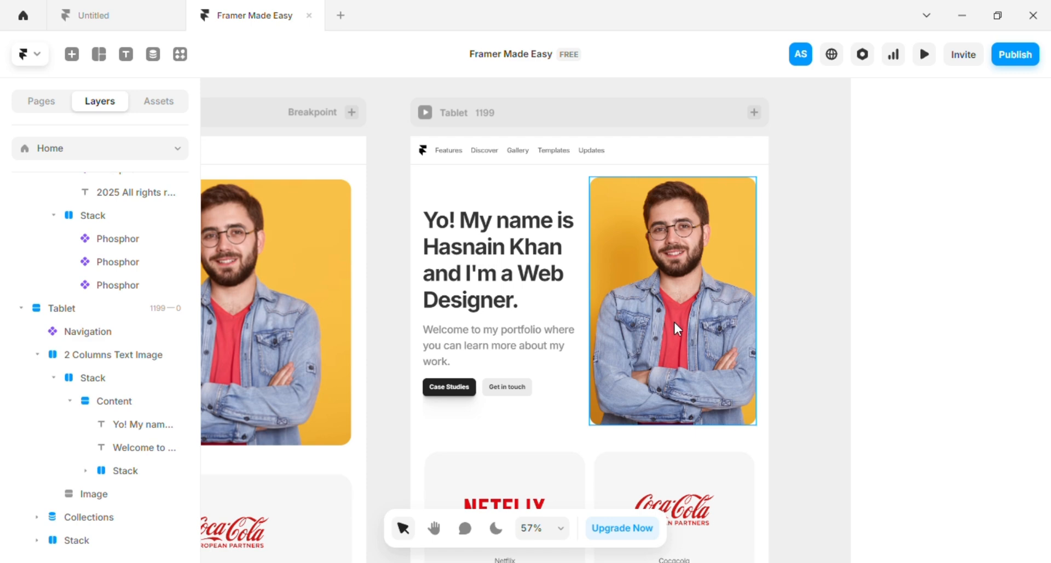
Step: Reduce the padding of the Collections logo grid to 26 in the tablet layout
scroll(675, 323, down, 4)
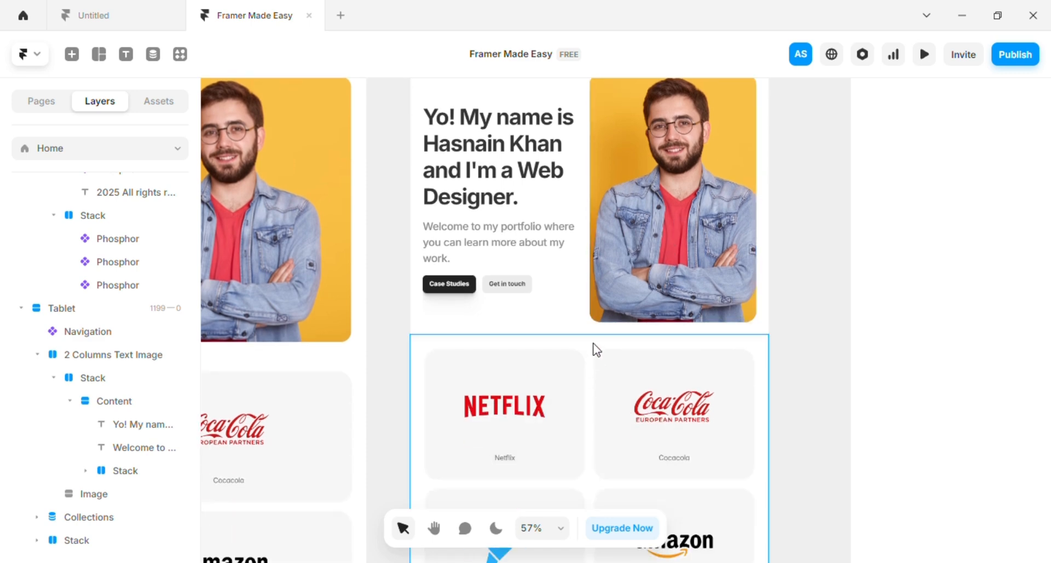
click(597, 349)
scroll(999, 362, down, 7)
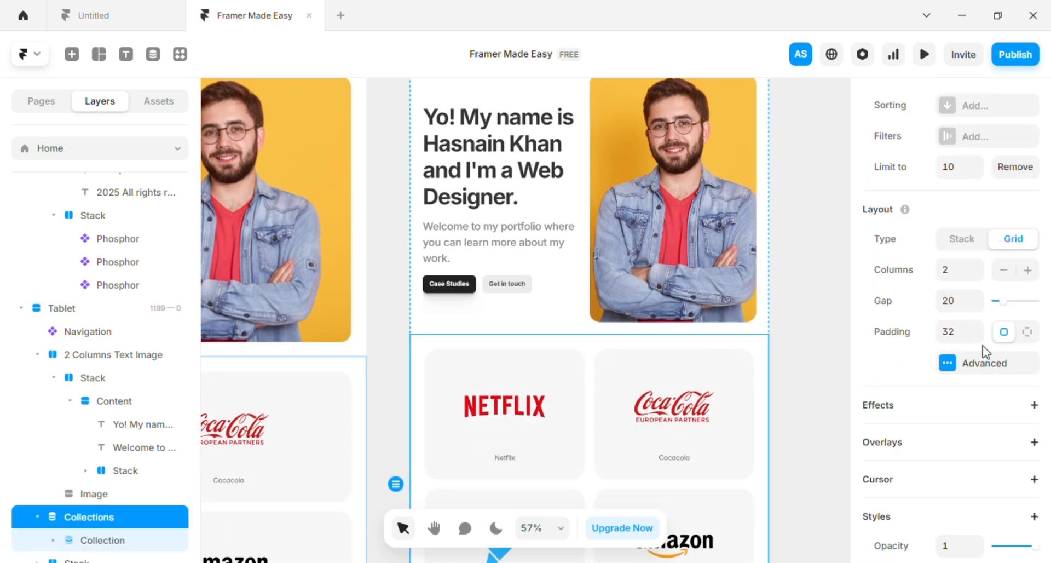
click(981, 339)
click(981, 338)
click(980, 338)
click(980, 338)
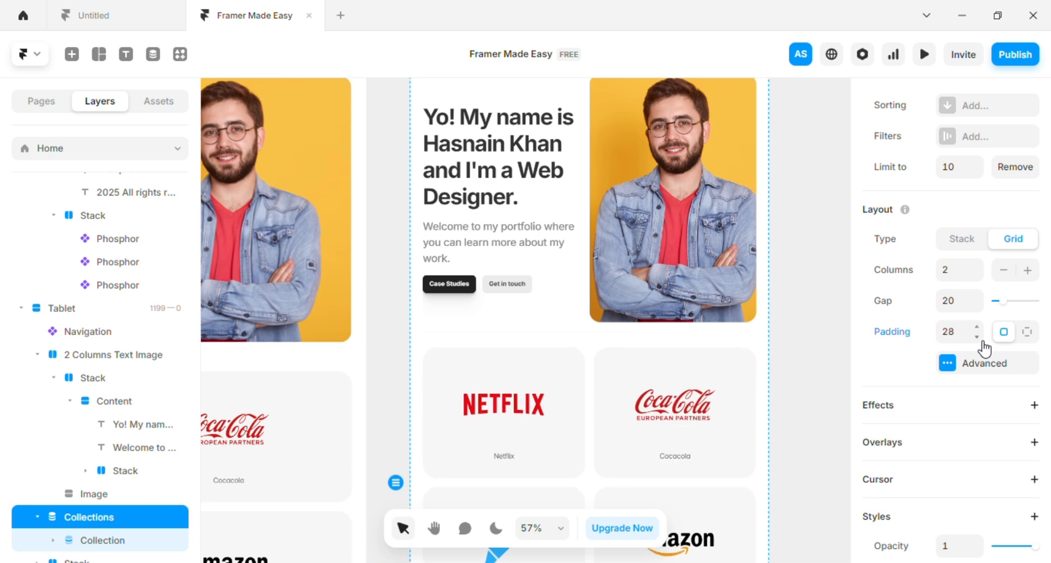
Step: Switch the tablet layout's Collections grid to individual padding sides and set its bottom padding to 32
scroll(786, 345, down, 8)
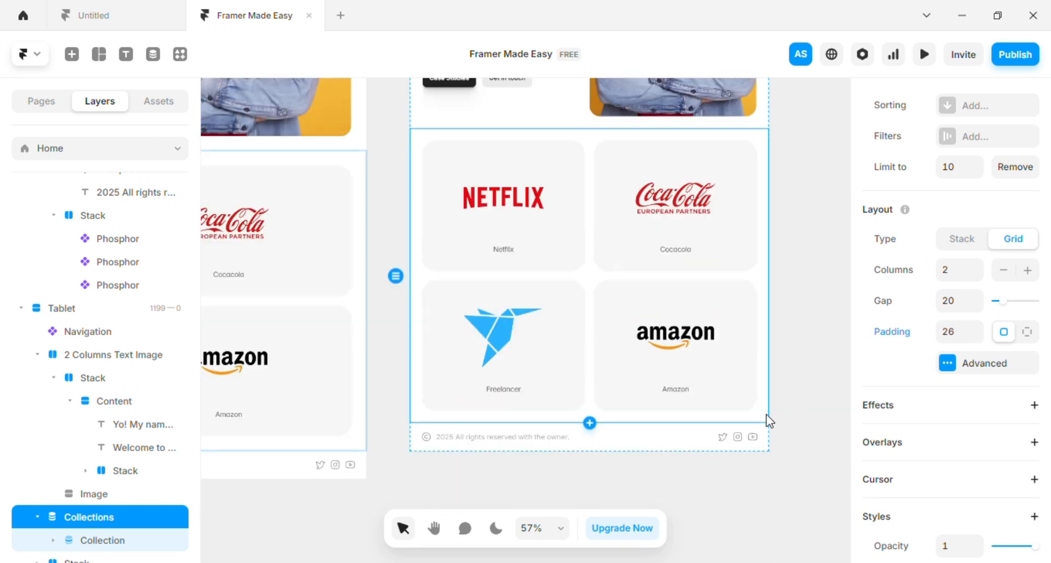
click(804, 302)
click(596, 421)
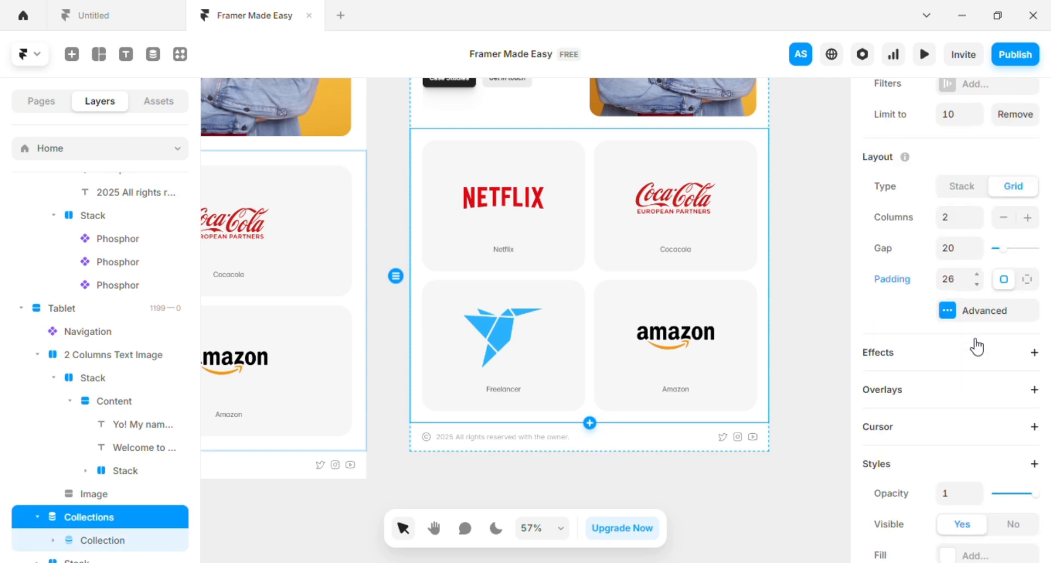
scroll(975, 328, down, 1)
click(1028, 254)
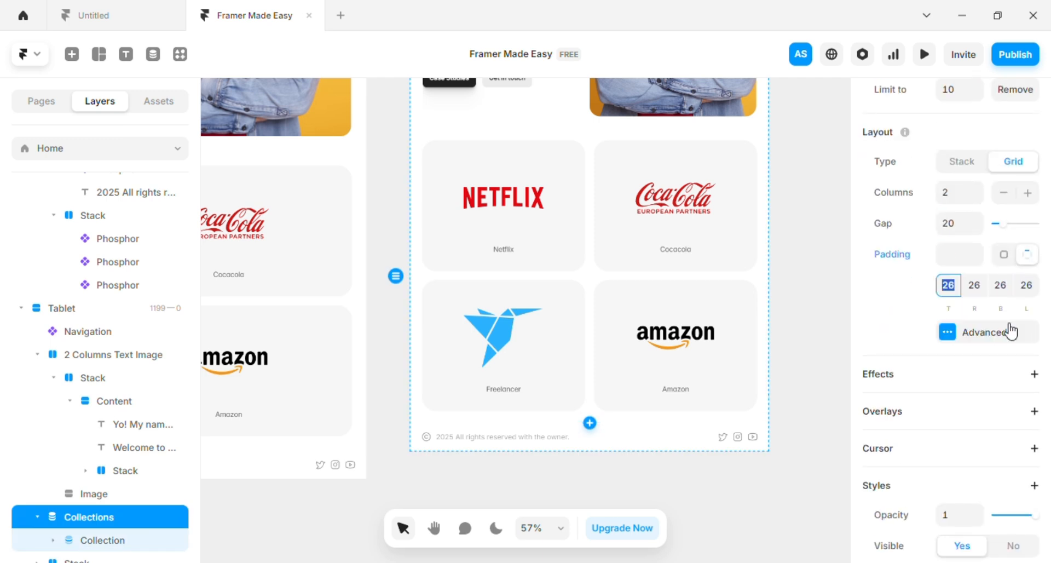
click(1010, 285)
text(32)
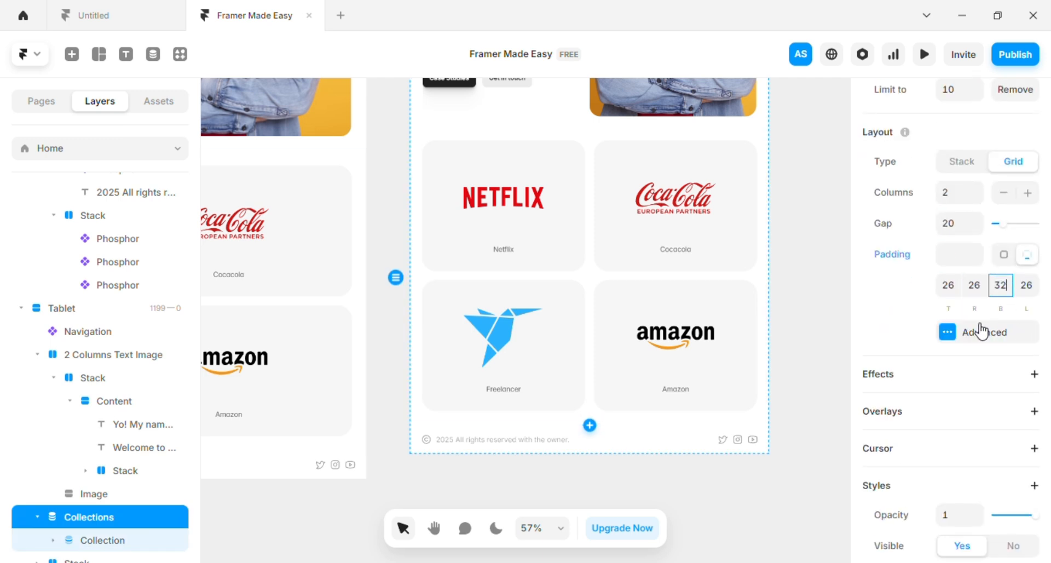
click(808, 215)
Step: Set the phone layout's 2 Columns Text Image section to vertical direction with its distribution at Start
scroll(766, 273, up, 7)
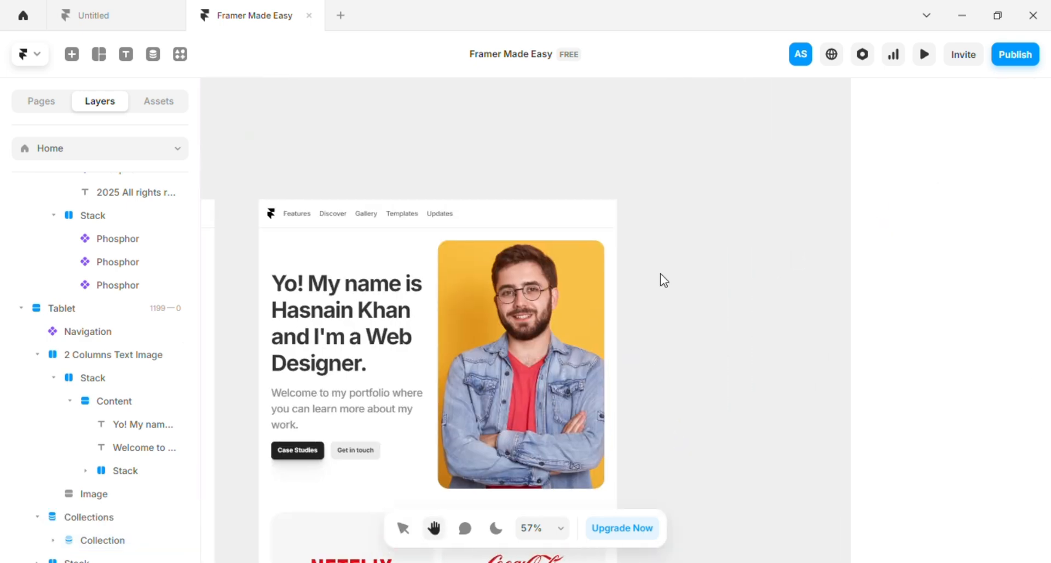
click(604, 176)
click(625, 205)
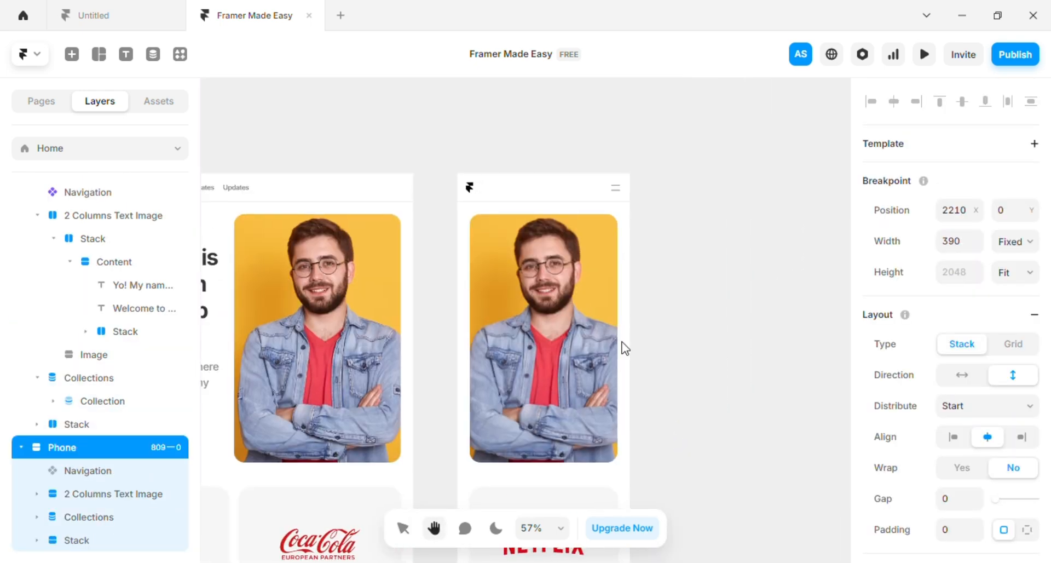
click(611, 314)
click(117, 494)
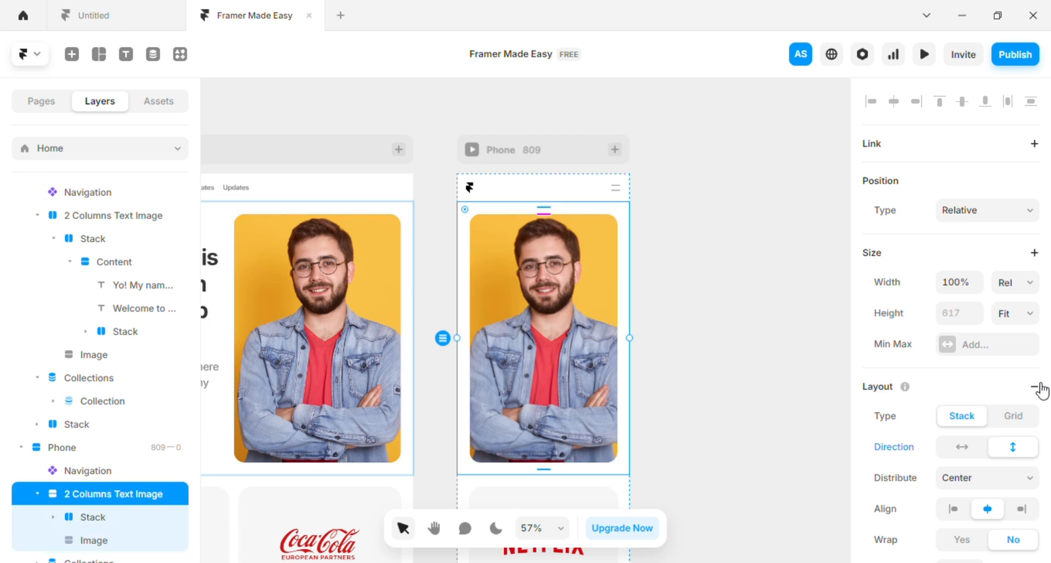
click(1011, 447)
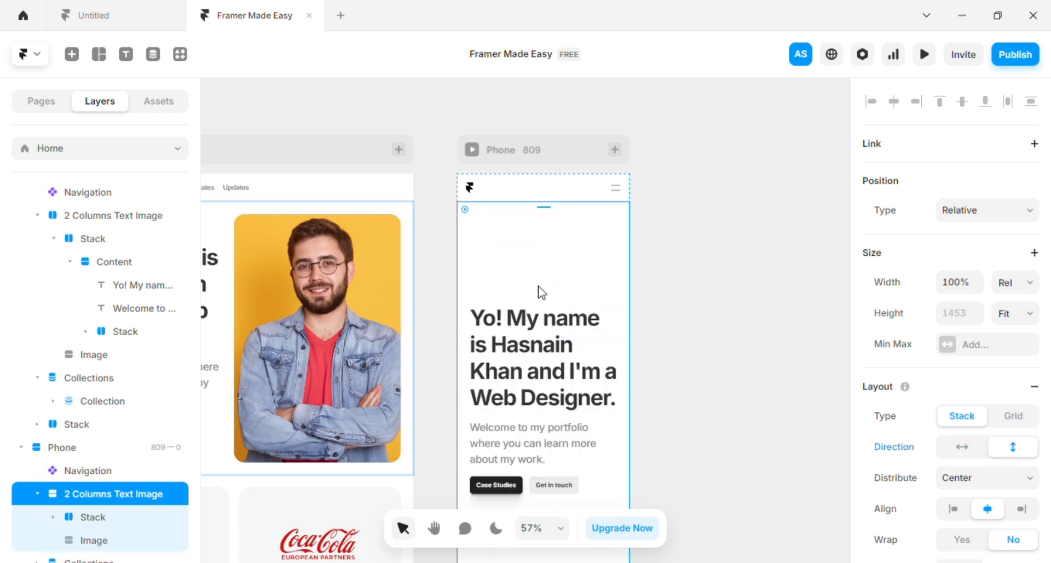
scroll(993, 434, down, 2)
click(982, 400)
click(980, 426)
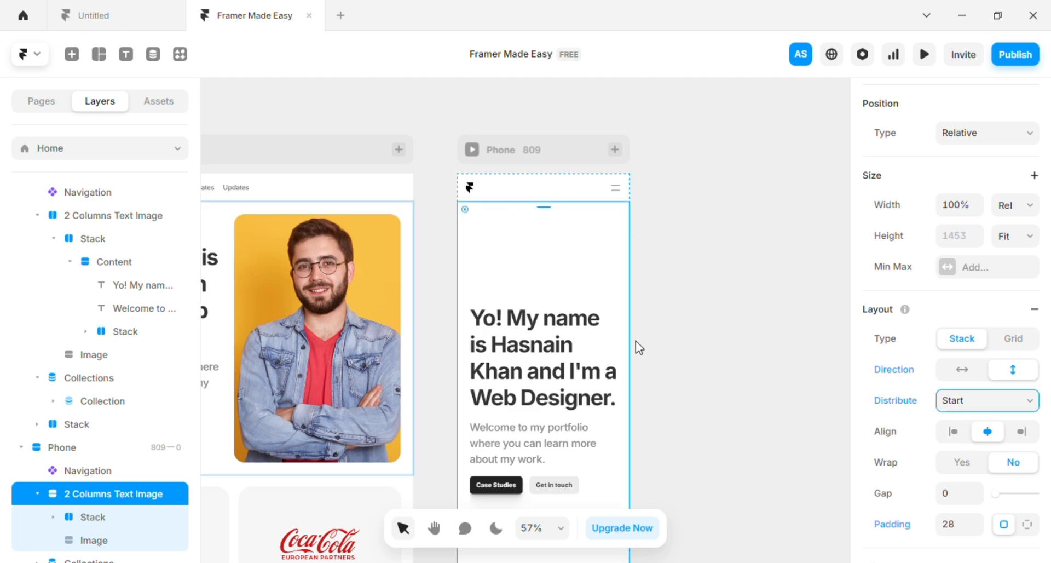
Step: Set the phone hero's text Stack to vertical direction and Start distribution
scroll(627, 314, down, 2)
scroll(627, 313, down, 1)
double_click(550, 207)
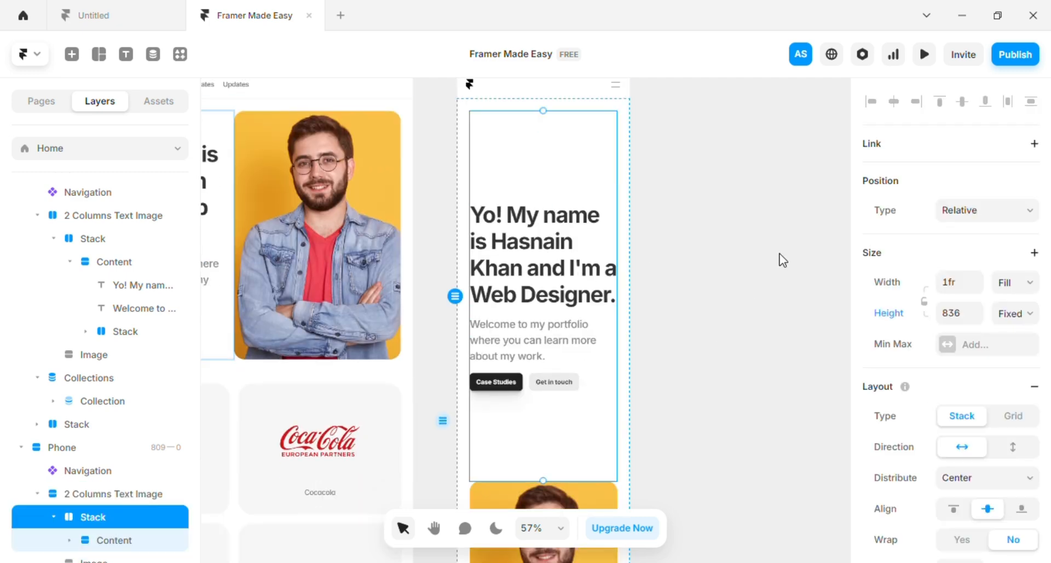
scroll(1018, 428, down, 1)
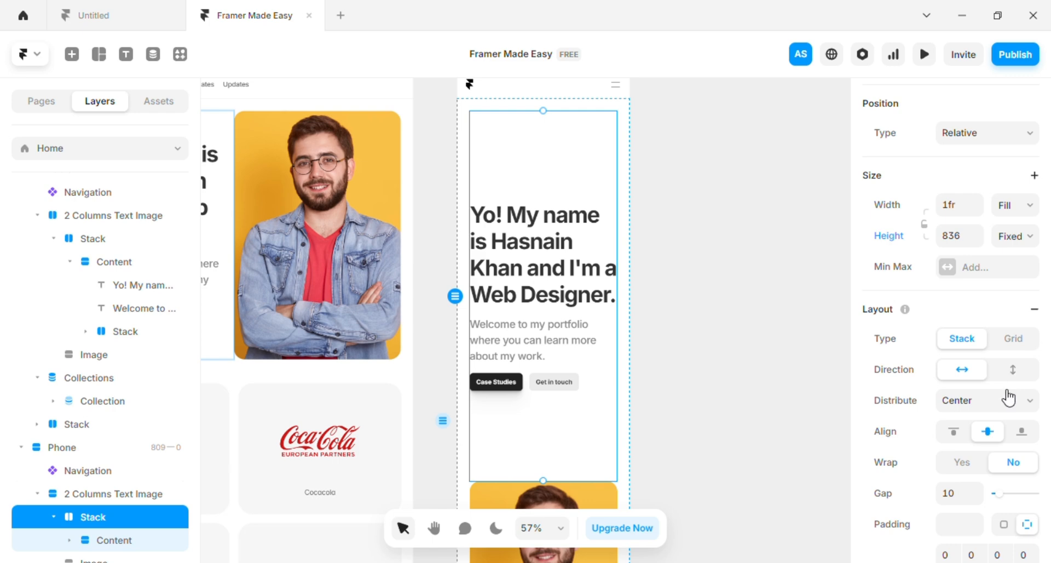
click(1009, 398)
click(986, 429)
click(1013, 369)
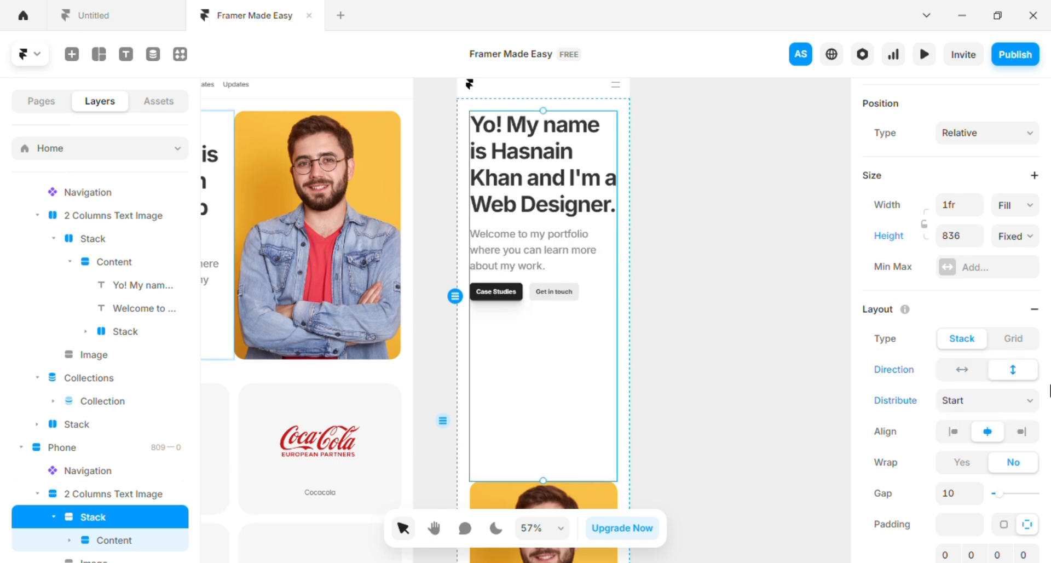
Step: Set the top padding of the phone hero's text Stack to 56
scroll(985, 404, down, 1)
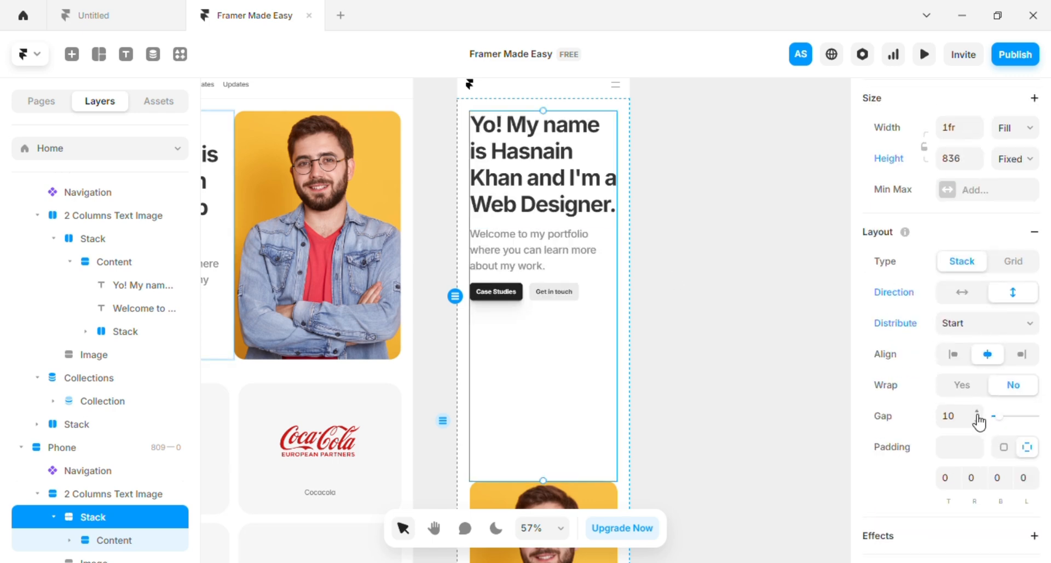
mouse_move(951, 504)
mouse_down()
mouse_move(952, 465)
mouse_move(955, 488)
mouse_up()
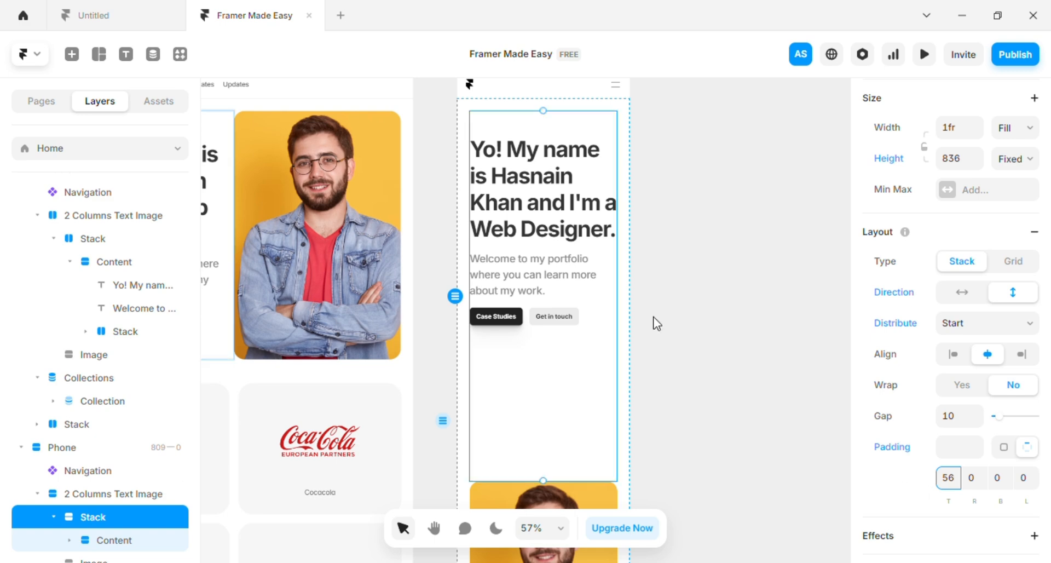
click(710, 336)
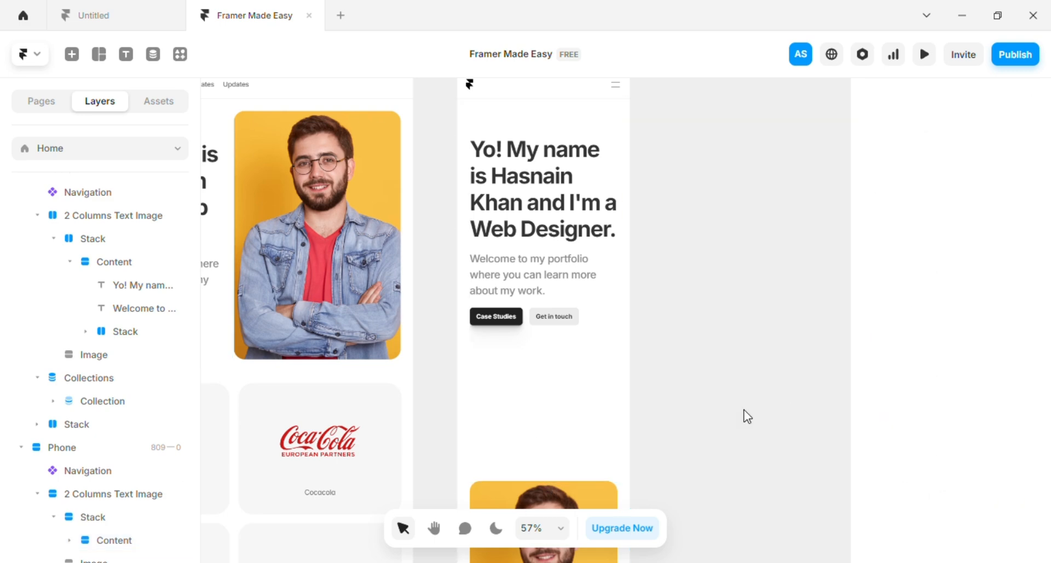
Step: Shorten the phone layout's hero image from its lower edge to a height of about 290
scroll(596, 344, down, 2)
scroll(580, 361, down, 1)
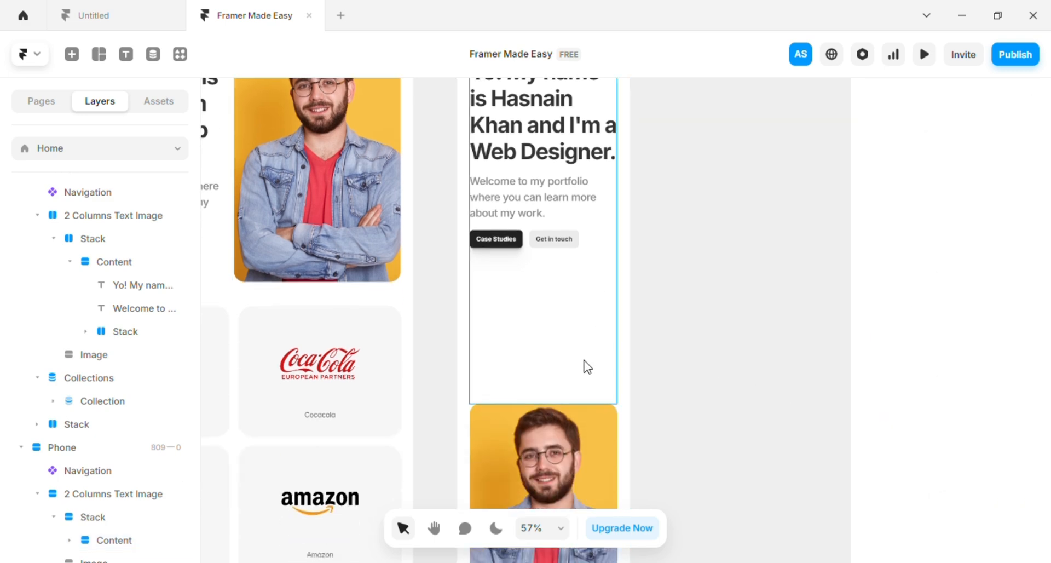
scroll(588, 366, down, 6)
click(568, 372)
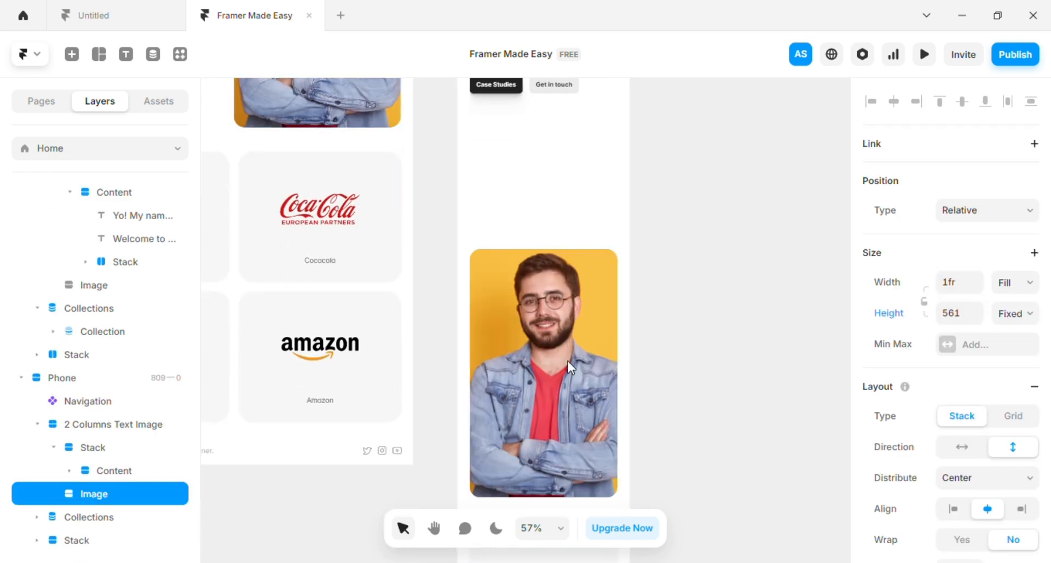
scroll(568, 362, down, 1)
drag(547, 472, 585, 355)
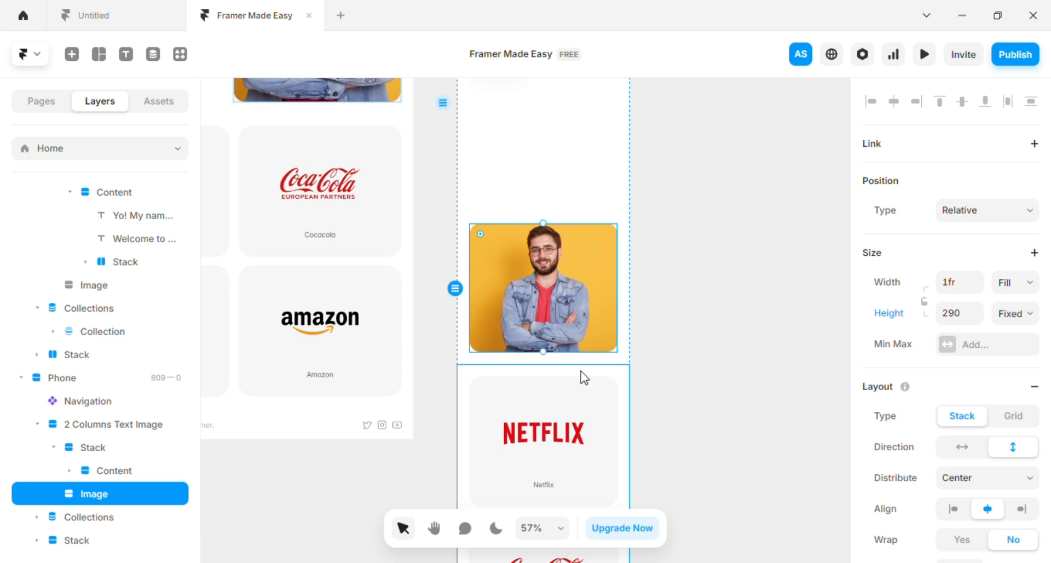
Step: Shorten the phone hero's text Stack from its lower edge to a height of about 579
scroll(589, 372, up, 8)
click(566, 419)
drag(566, 422, 591, 306)
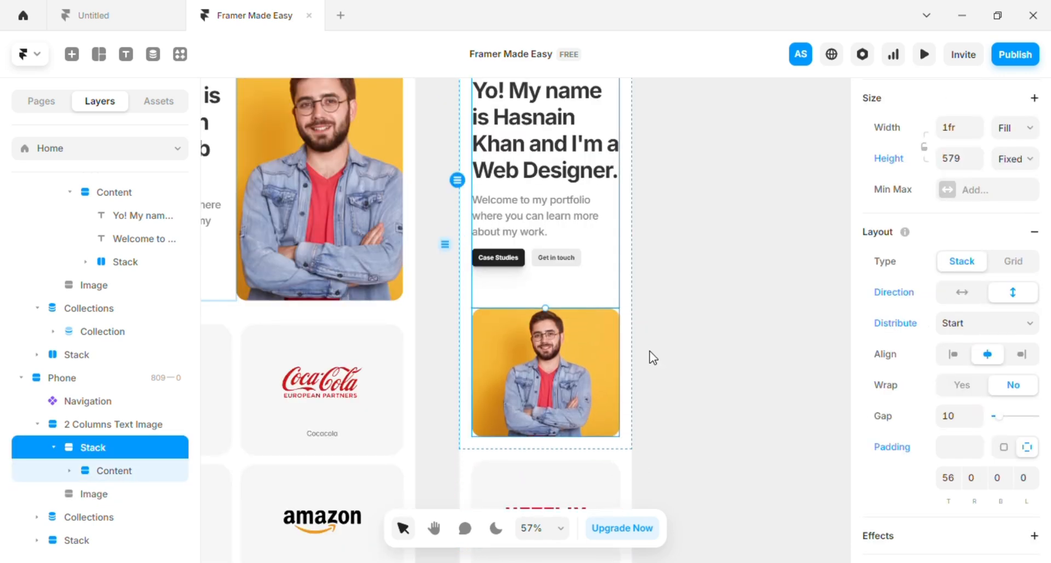
Step: Set the right and left padding of the phone layout's Collections grid to 22
scroll(653, 357, down, 2)
click(630, 432)
scroll(984, 415, down, 4)
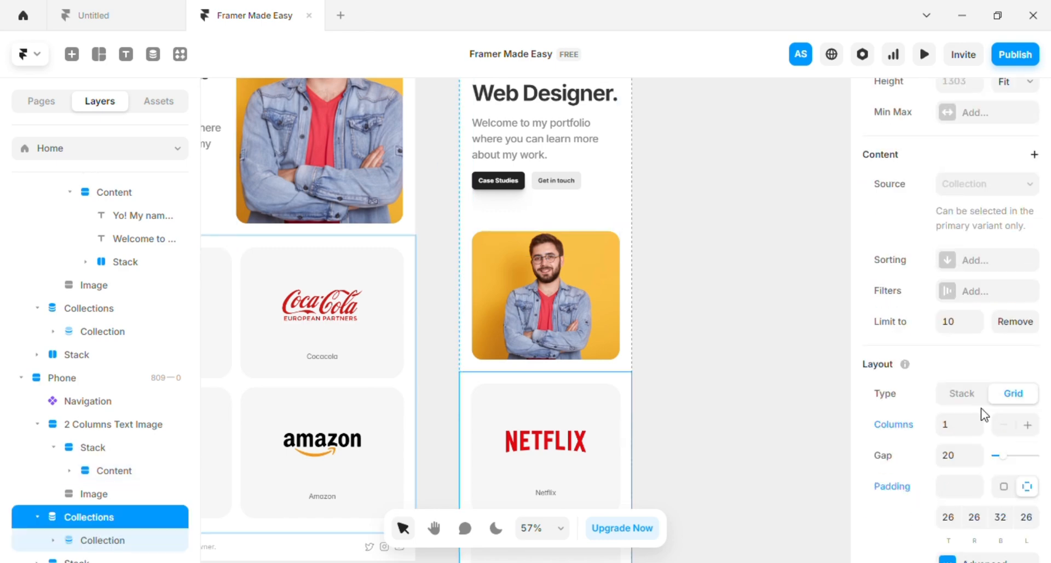
scroll(984, 415, down, 2)
scroll(984, 371, down, 2)
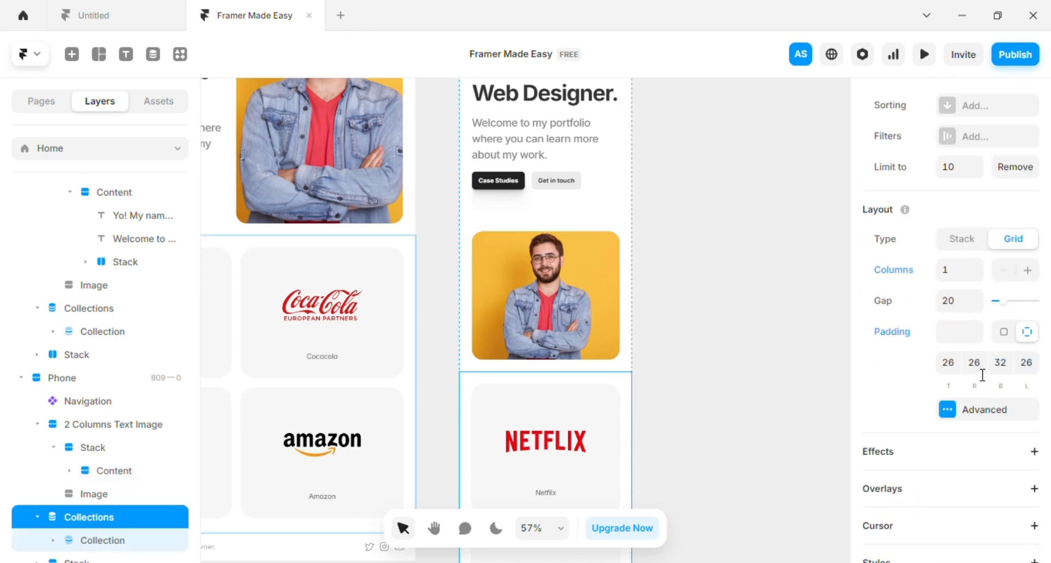
click(974, 367)
text(22)
click(1039, 368)
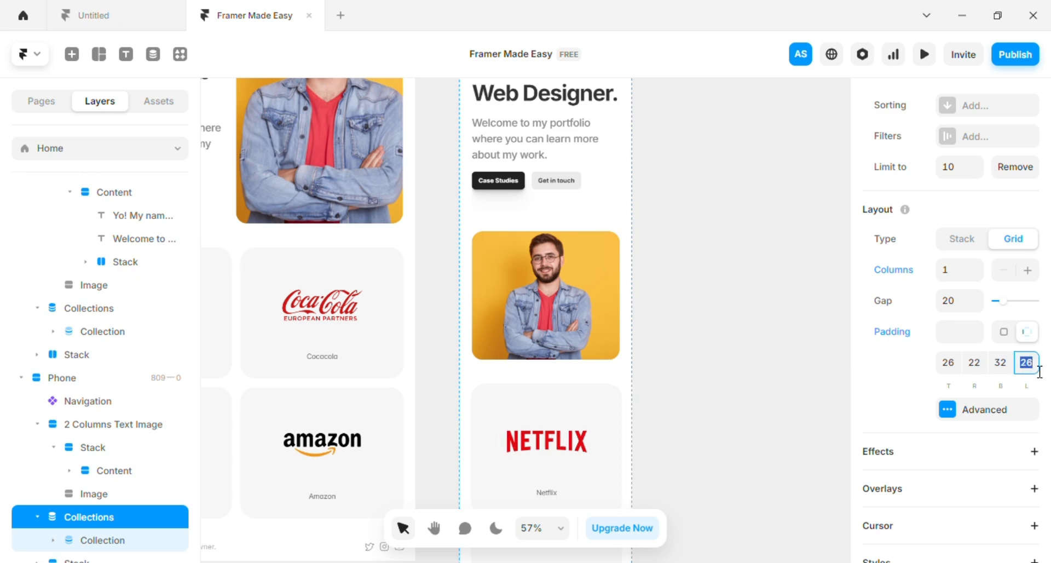
text(22)
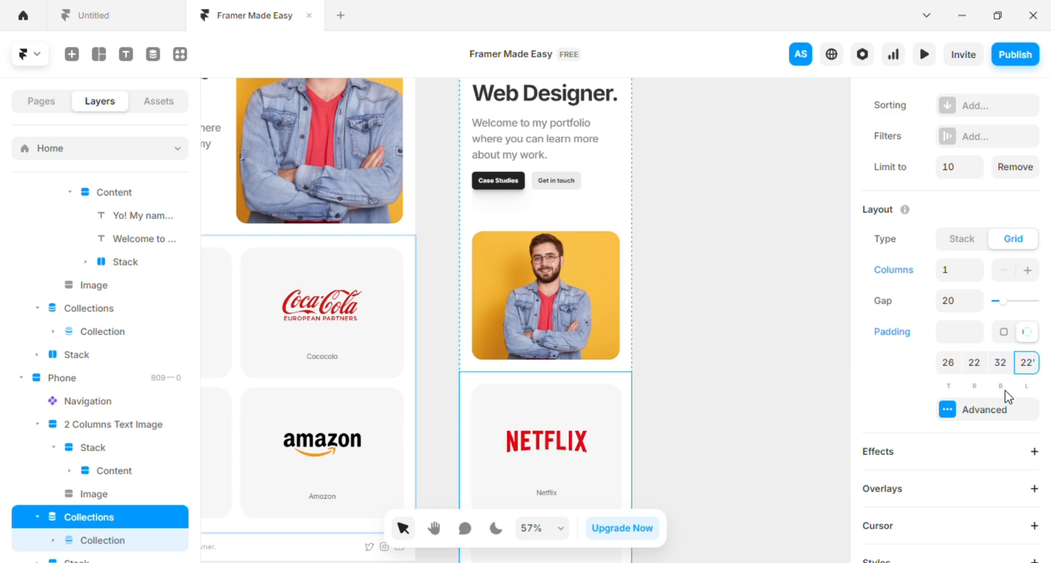
key(Return)
Step: Set the phone layout's footer Stack to horizontal direction
scroll(692, 384, down, 5)
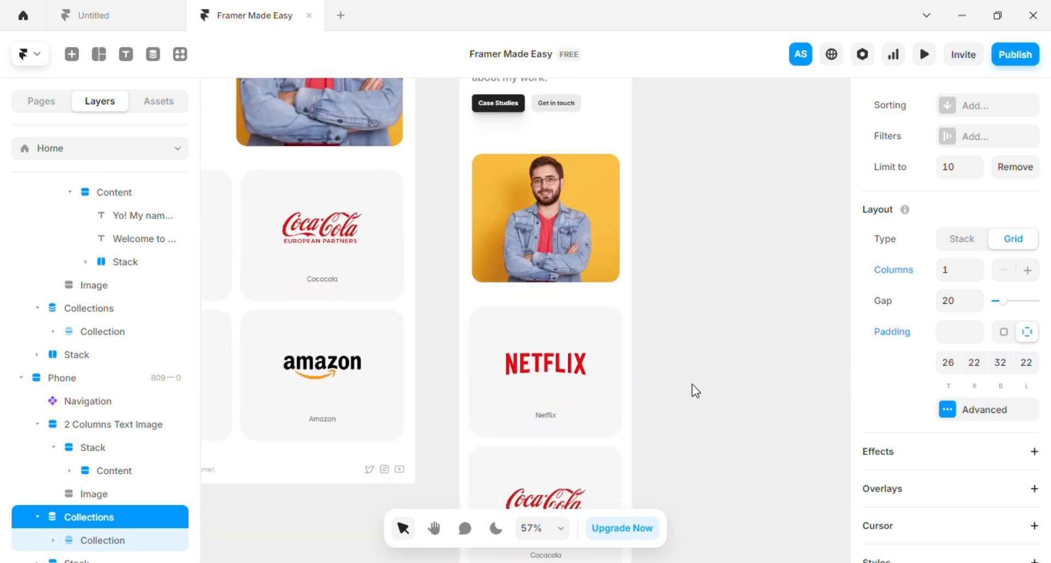
scroll(597, 387, down, 7)
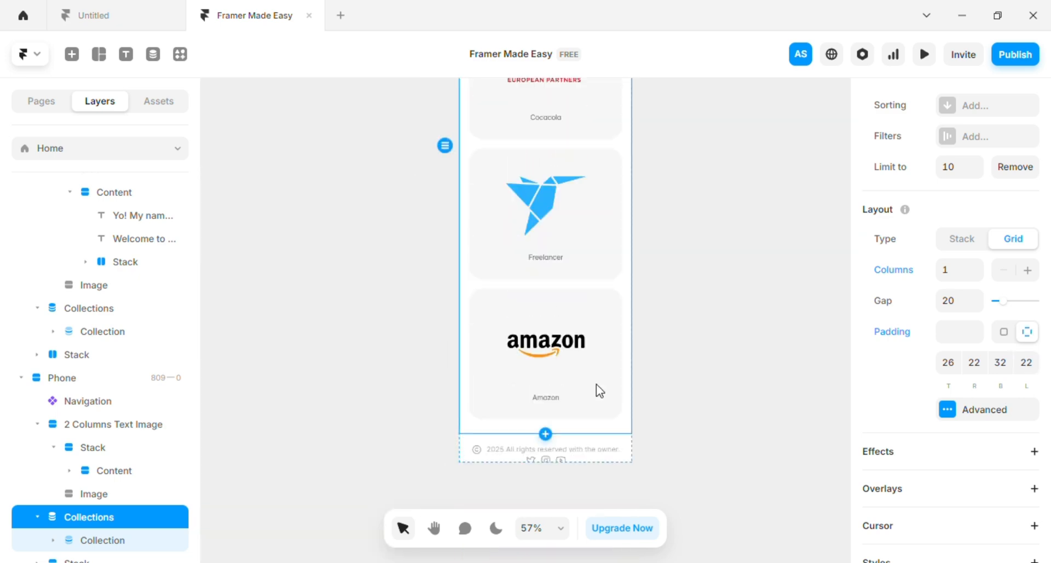
click(612, 448)
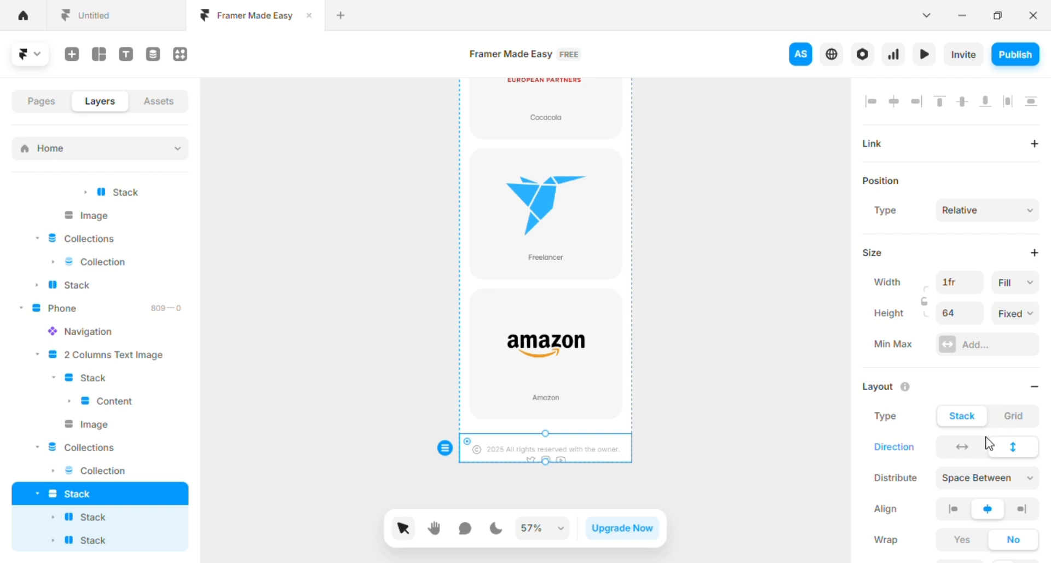
click(962, 448)
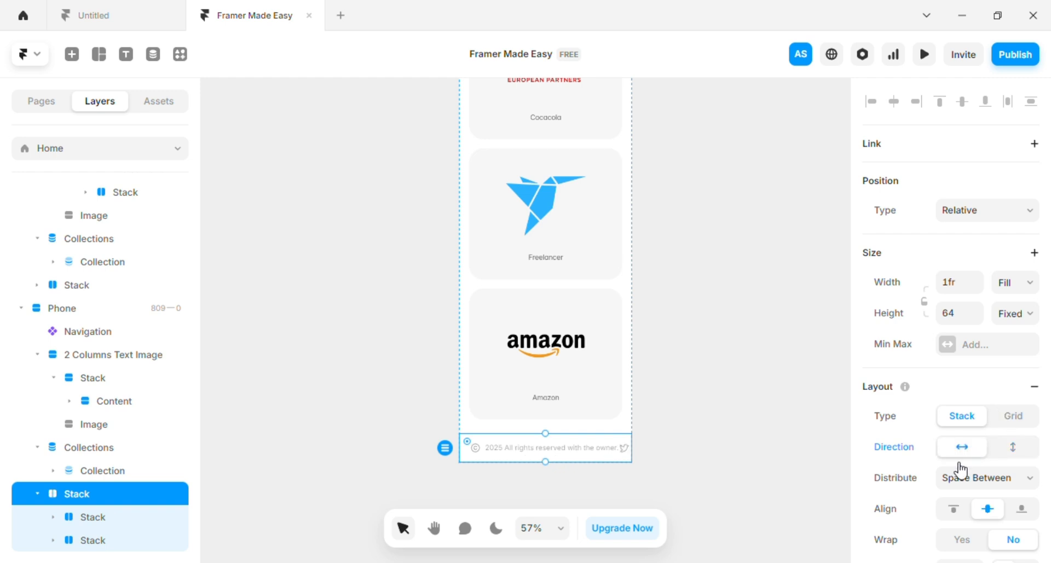
Step: Reduce the font size of the phone footer's copyright text to 10 pixels
scroll(579, 446, up, 6)
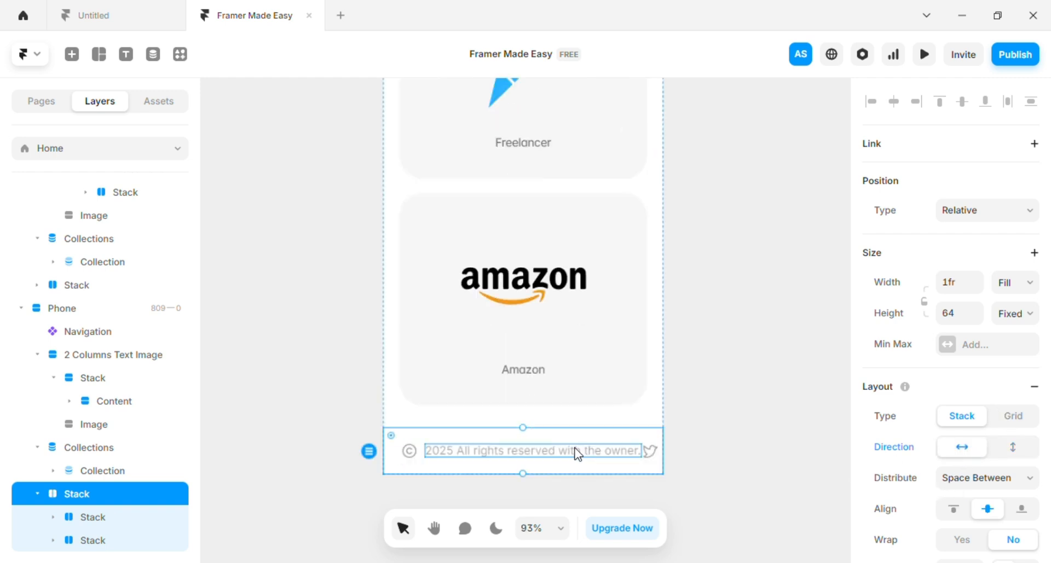
scroll(577, 450, up, 2)
click(584, 456)
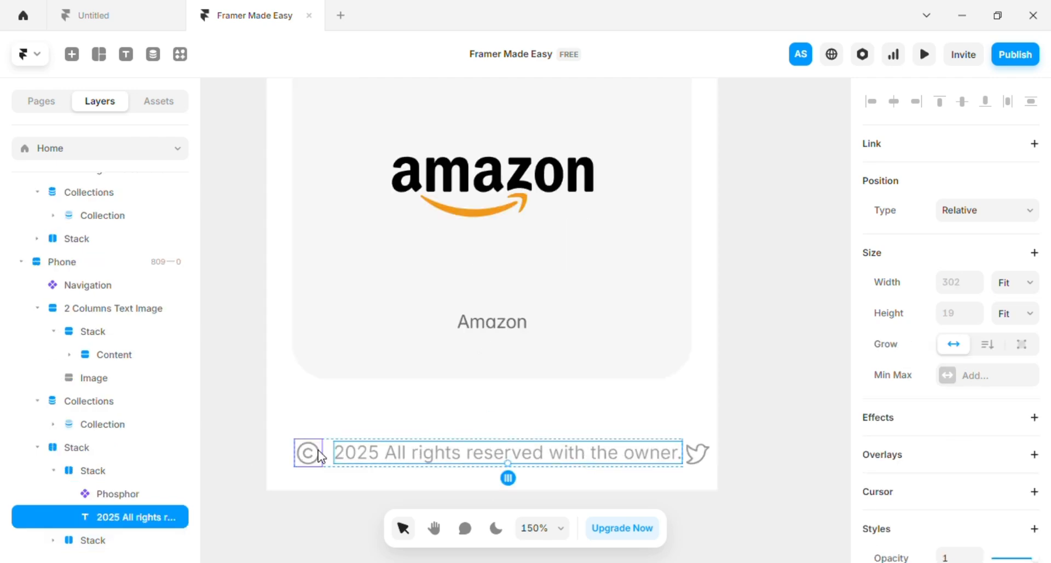
click(332, 450)
scroll(981, 449, down, 4)
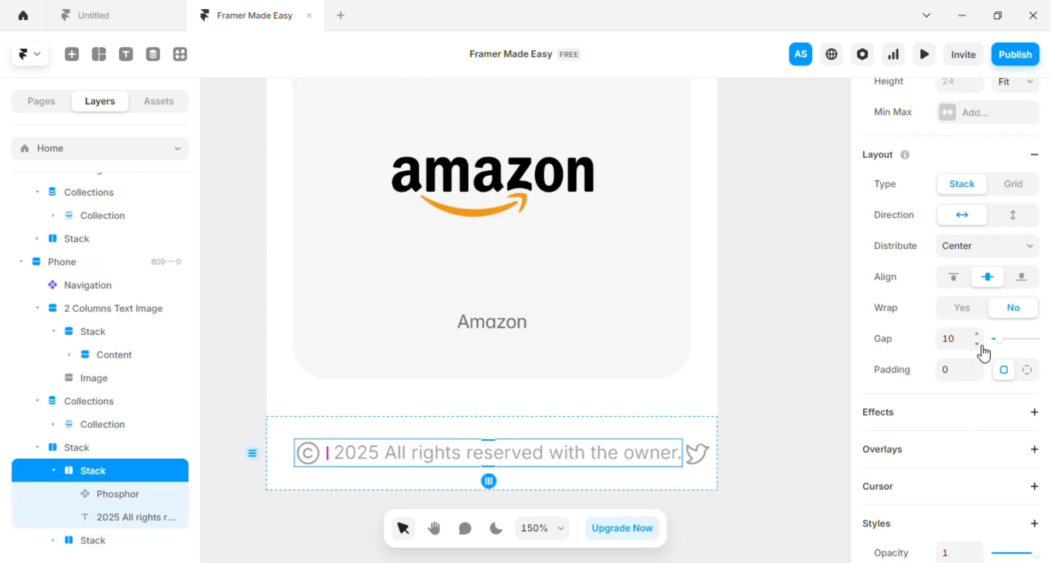
scroll(981, 352, down, 5)
scroll(983, 356, up, 8)
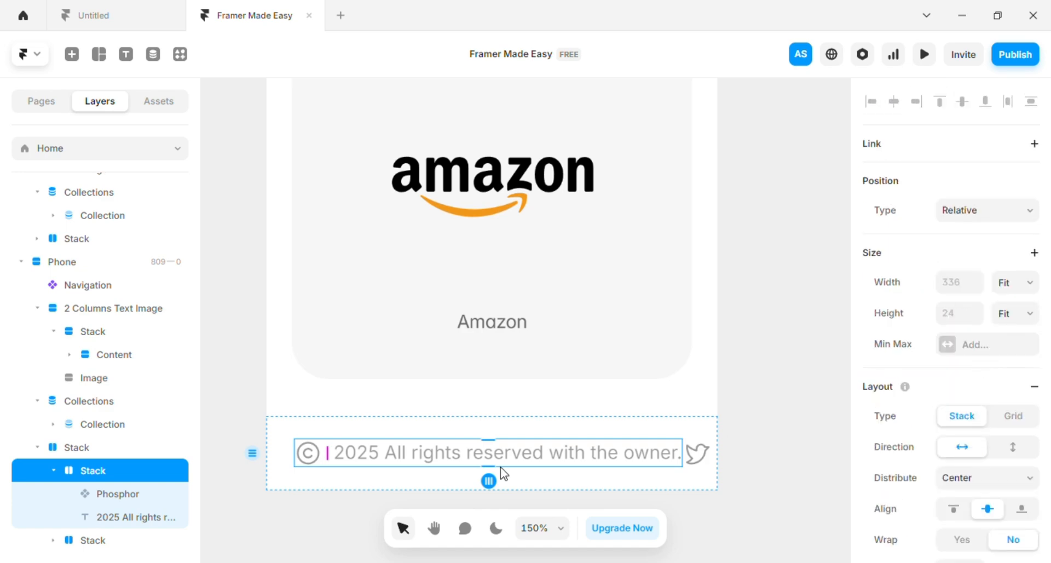
click(579, 458)
scroll(958, 408, down, 10)
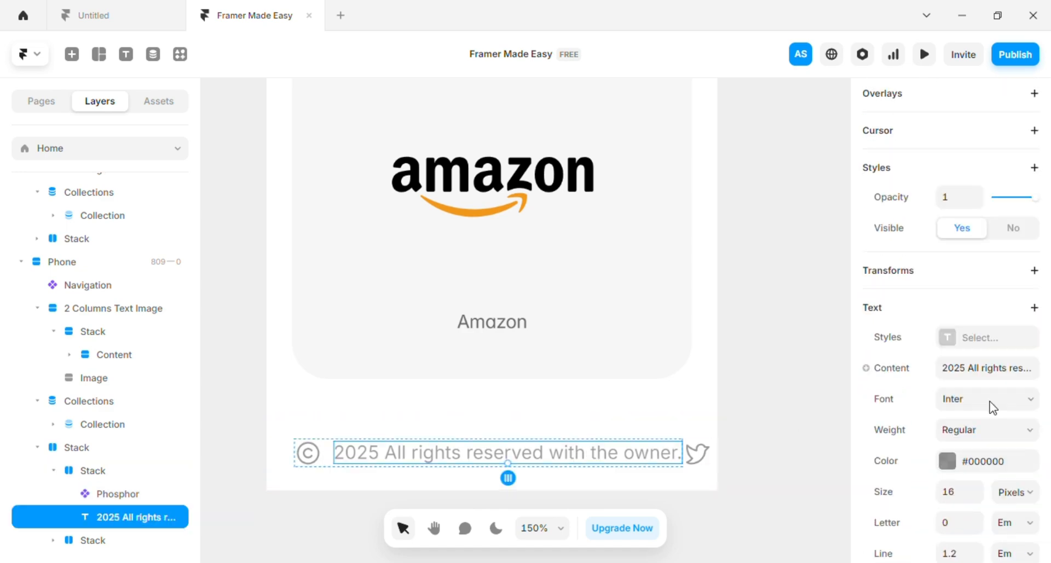
click(980, 395)
click(981, 394)
click(981, 394)
click(980, 394)
click(980, 394)
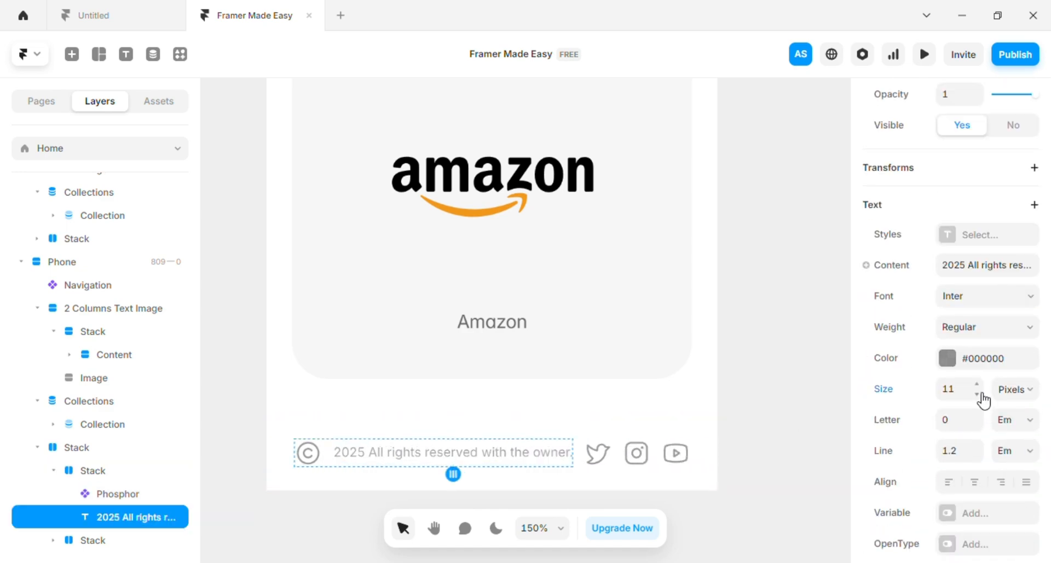
click(980, 394)
Step: Set the width and height of the copyright icon in the phone layout's footer to 18
click(312, 455)
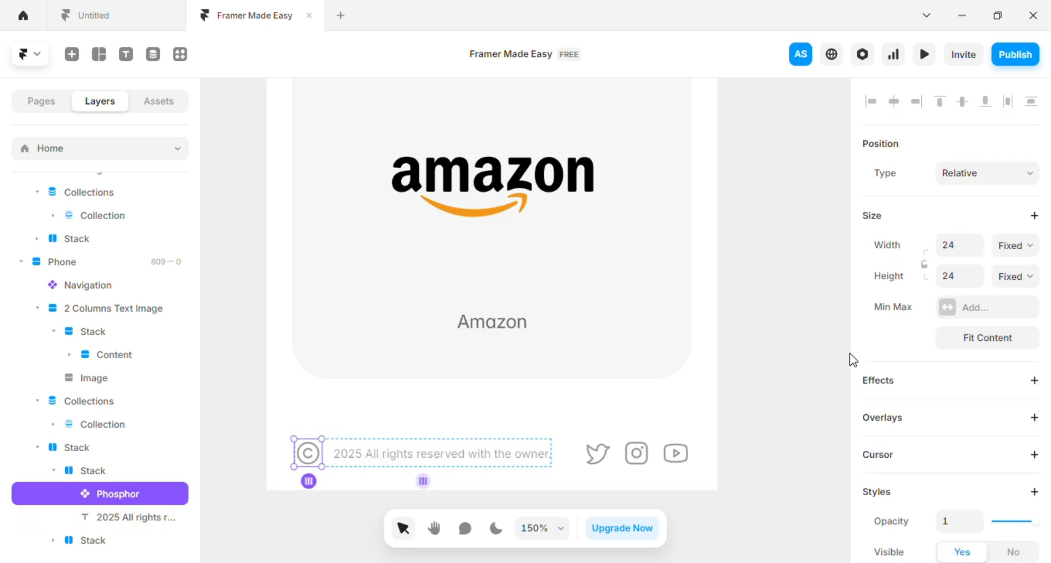
click(979, 253)
click(979, 252)
click(979, 252)
click(979, 252)
click(979, 252)
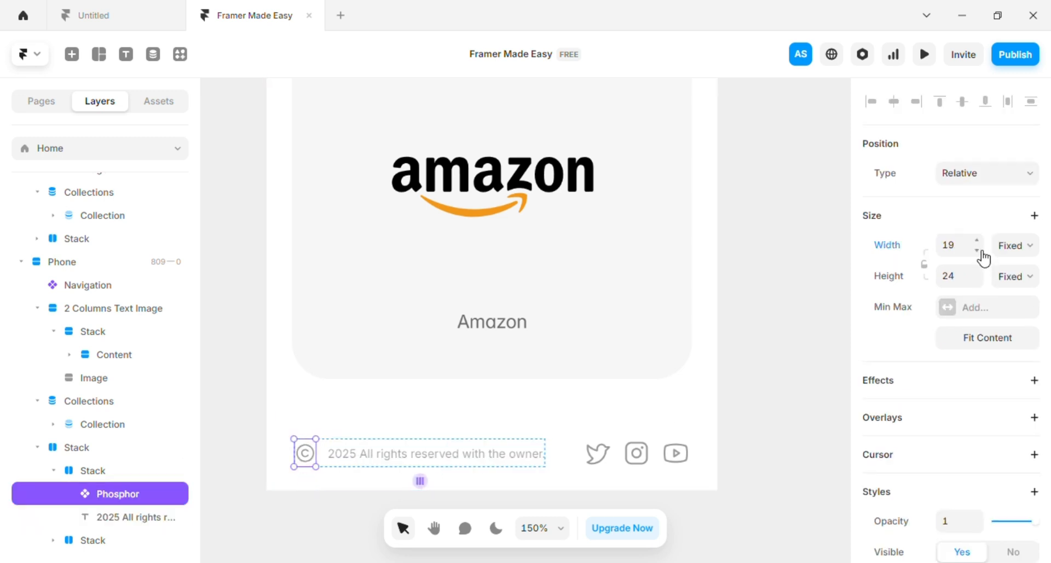
click(979, 253)
click(979, 280)
click(979, 280)
click(979, 280)
click(980, 281)
click(979, 280)
click(979, 280)
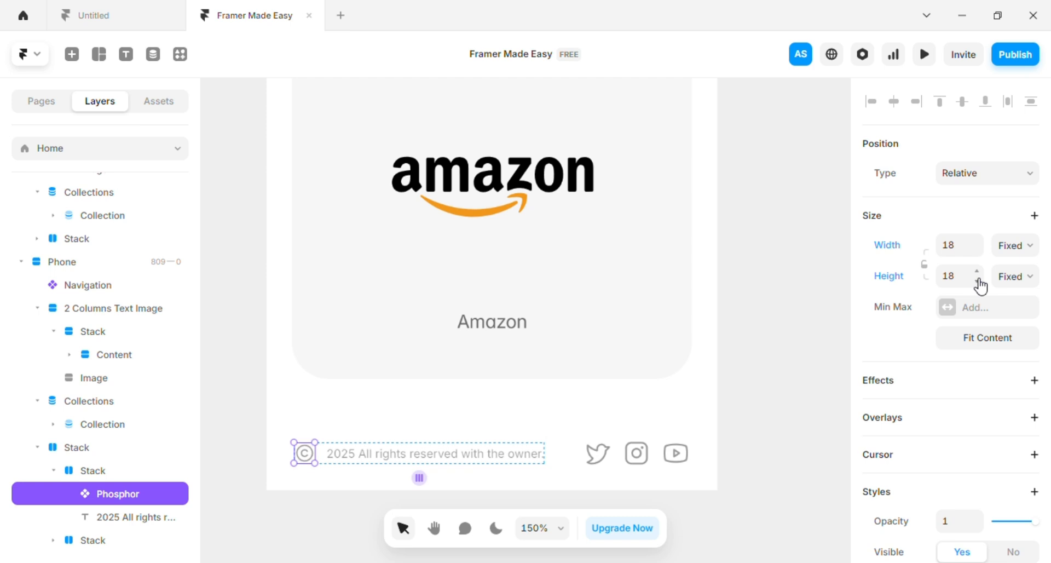
Step: Resize the phone footer's three social icons together to 14 wide and 17 high, with their proportions locked
click(765, 395)
ctrl+click(600, 460)
shift+click(636, 459)
shift+click(676, 456)
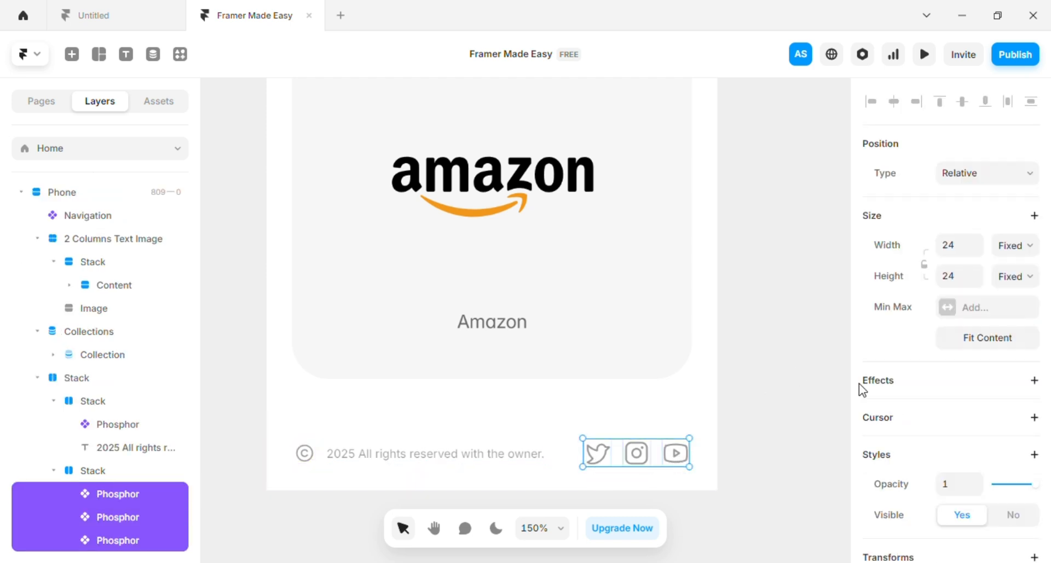
click(925, 264)
click(978, 252)
click(977, 252)
click(977, 252)
click(977, 252)
click(977, 252)
click(978, 253)
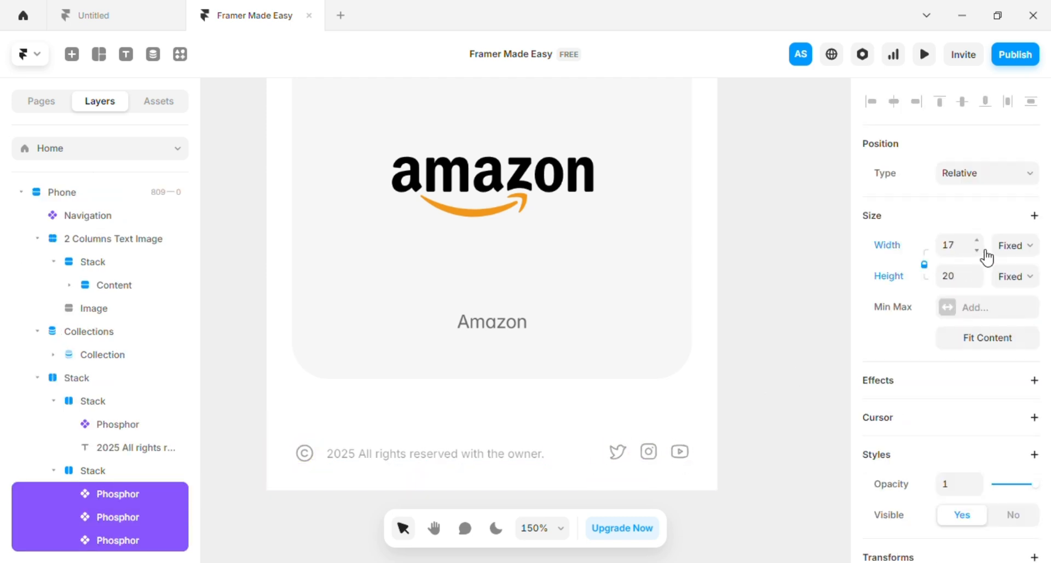
click(983, 251)
click(983, 251)
click(983, 251)
click(983, 251)
click(982, 251)
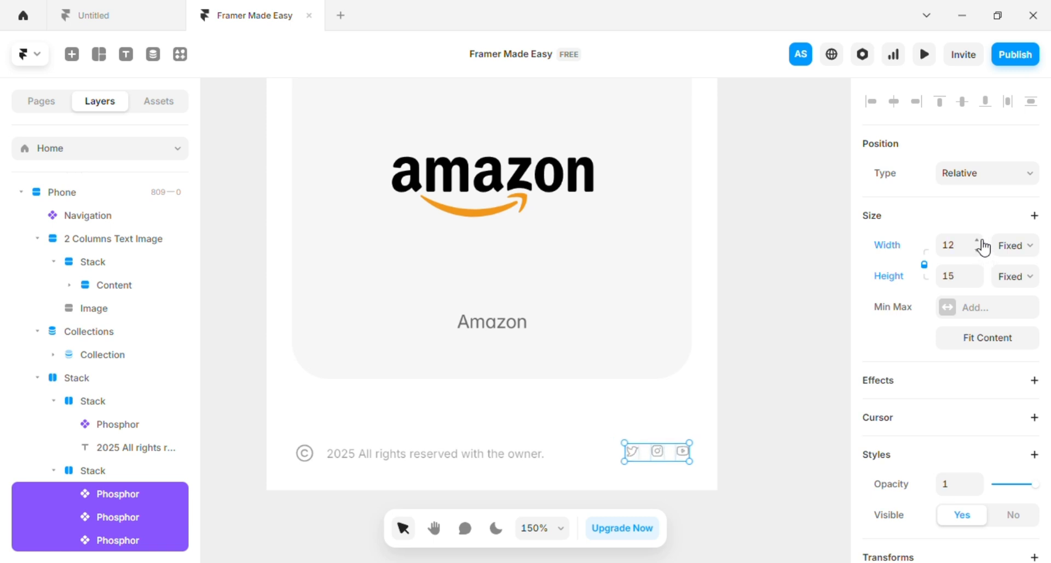
click(980, 241)
click(979, 241)
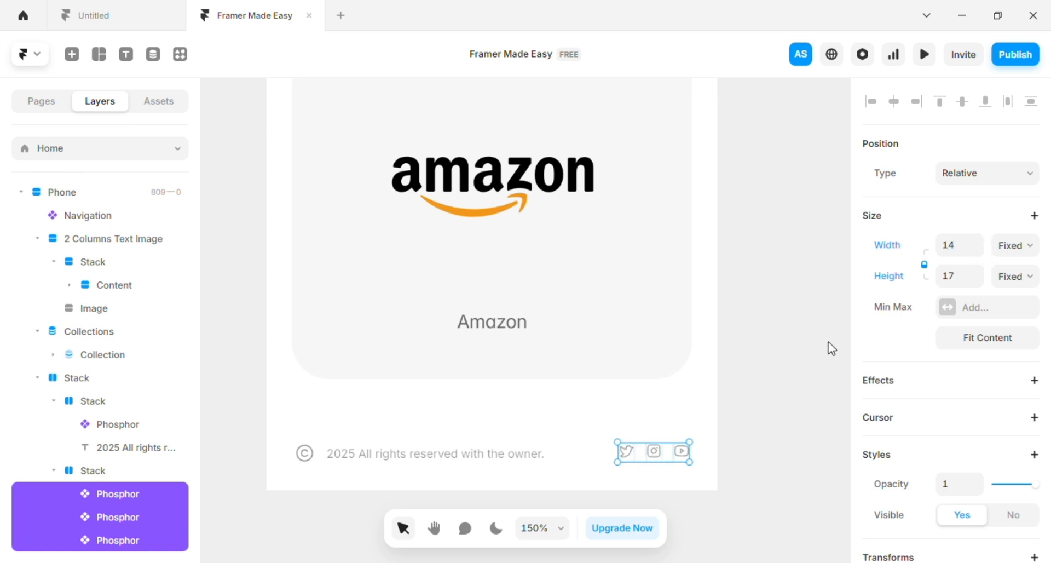
click(826, 347)
Step: Preview the site at desktop width and look through the page from the hero to the logo grid
scroll(777, 316, down, 2)
scroll(723, 301, down, 5)
scroll(720, 298, down, 3)
drag(561, 291, 612, 361)
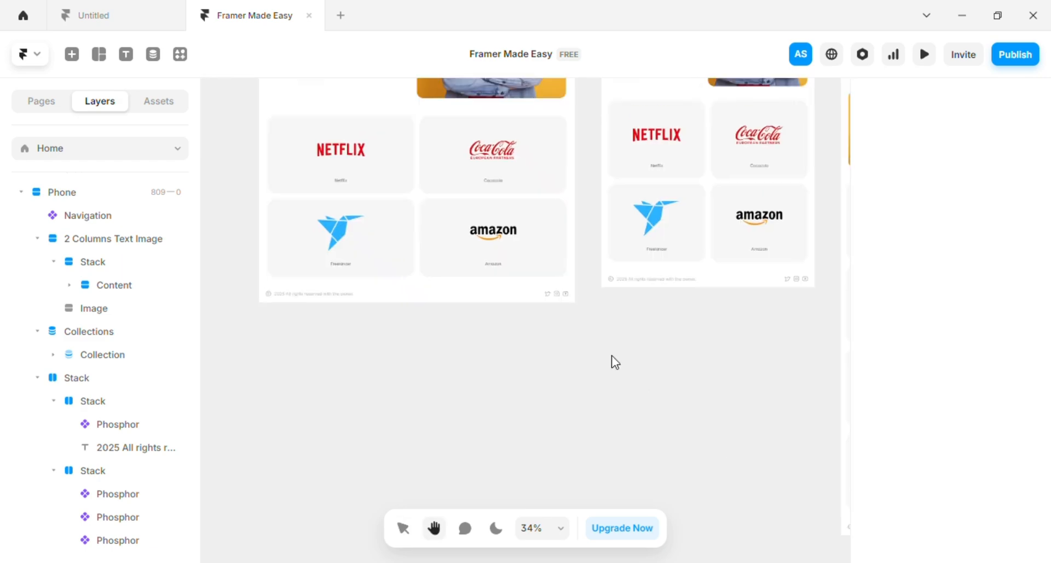
scroll(612, 361, down, 1)
drag(509, 176, 666, 493)
drag(633, 319, 657, 419)
key(ctrl+p)
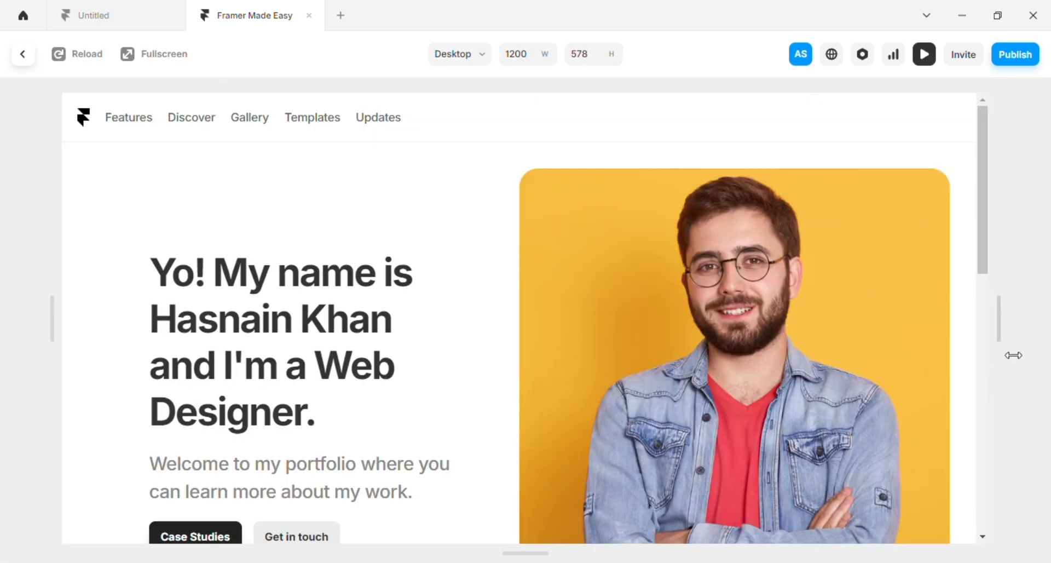
scroll(816, 343, down, 12)
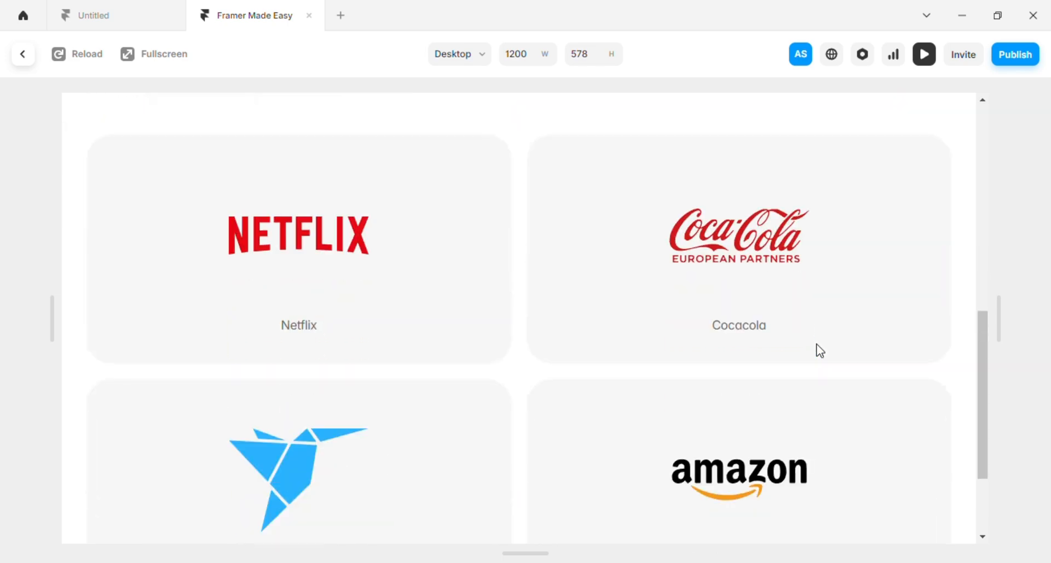
scroll(809, 366, up, 12)
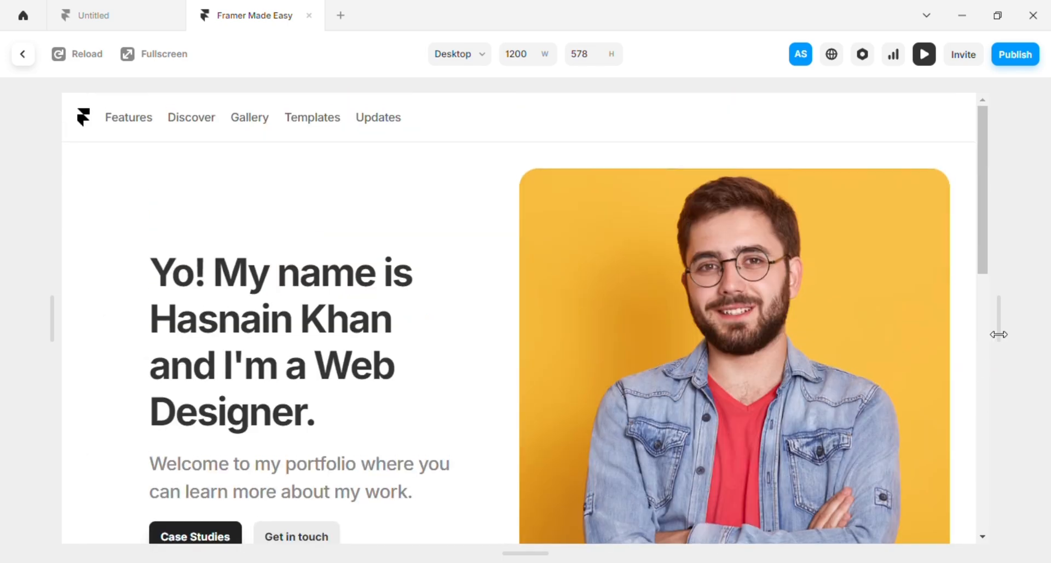
Step: Narrow the preview to a phone width of 374, check the stacked layout, widen it again and return to the canvas
drag(999, 328, 943, 329)
drag(914, 331, 680, 323)
scroll(807, 312, down, 1)
scroll(596, 328, down, 4)
scroll(718, 316, up, 1)
scroll(717, 316, up, 2)
scroll(583, 344, down, 10)
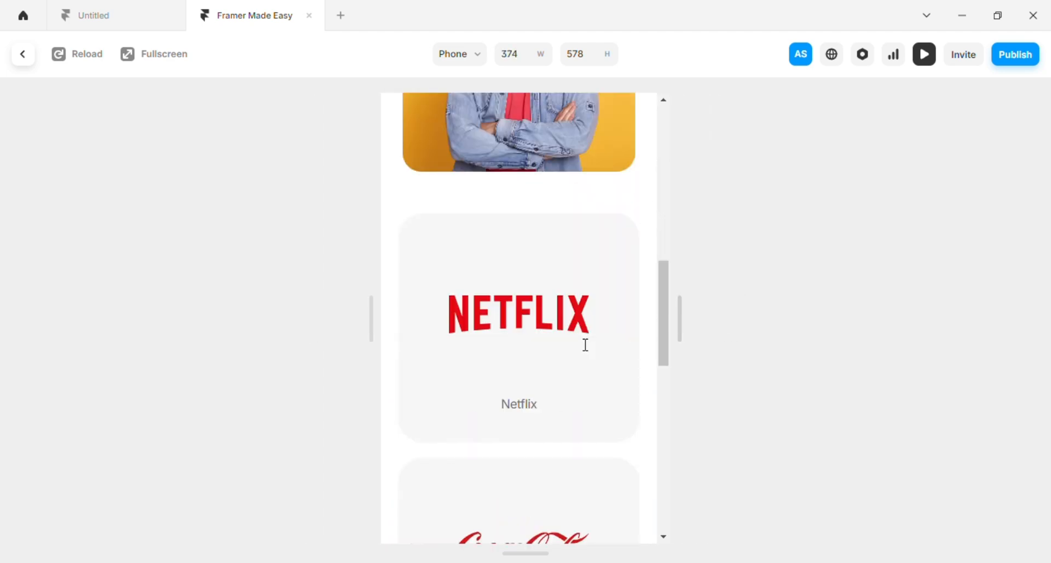
scroll(603, 346, up, 10)
scroll(613, 356, up, 5)
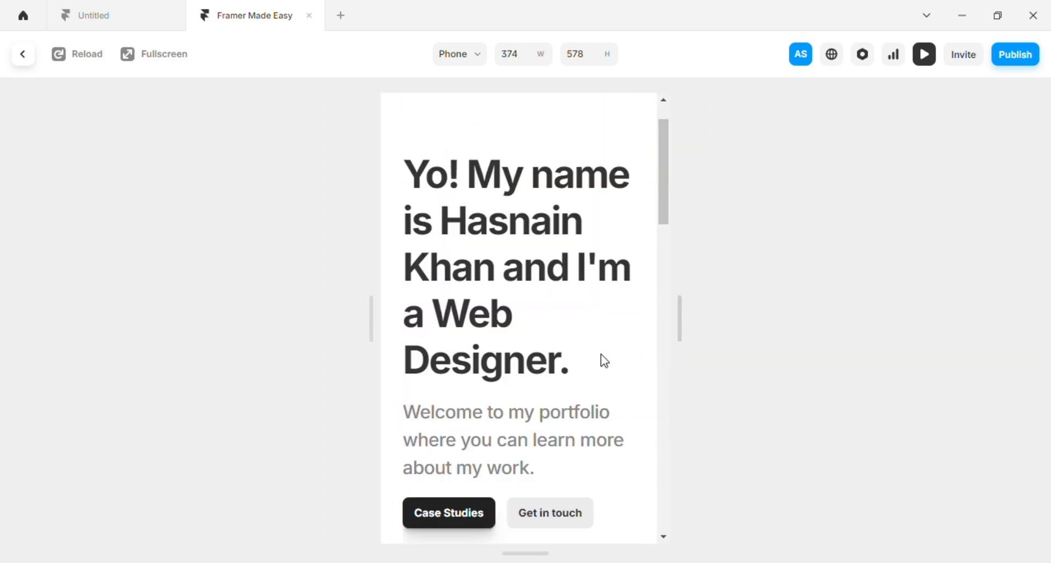
drag(681, 320, 1018, 328)
click(22, 55)
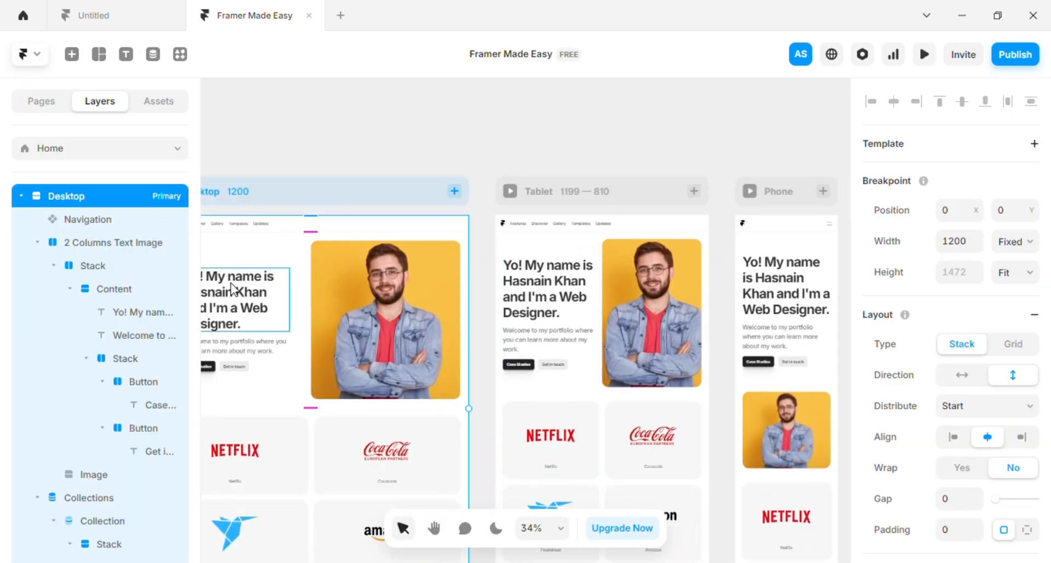
Step: Set the gap of the desktop hero's 2 Columns Text Image section to 24
click(270, 264)
click(122, 241)
scroll(942, 383, down, 6)
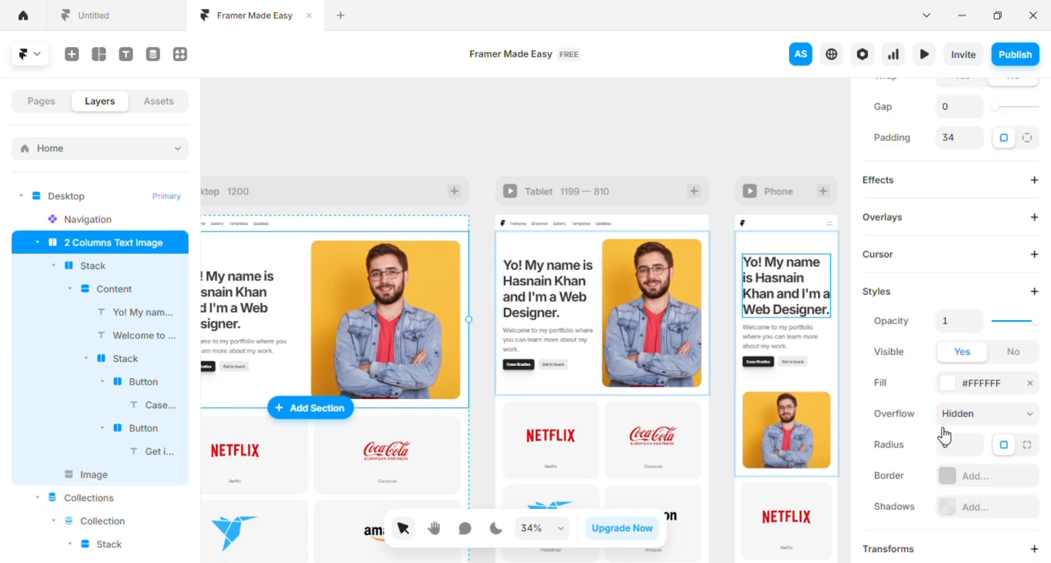
scroll(961, 399, up, 5)
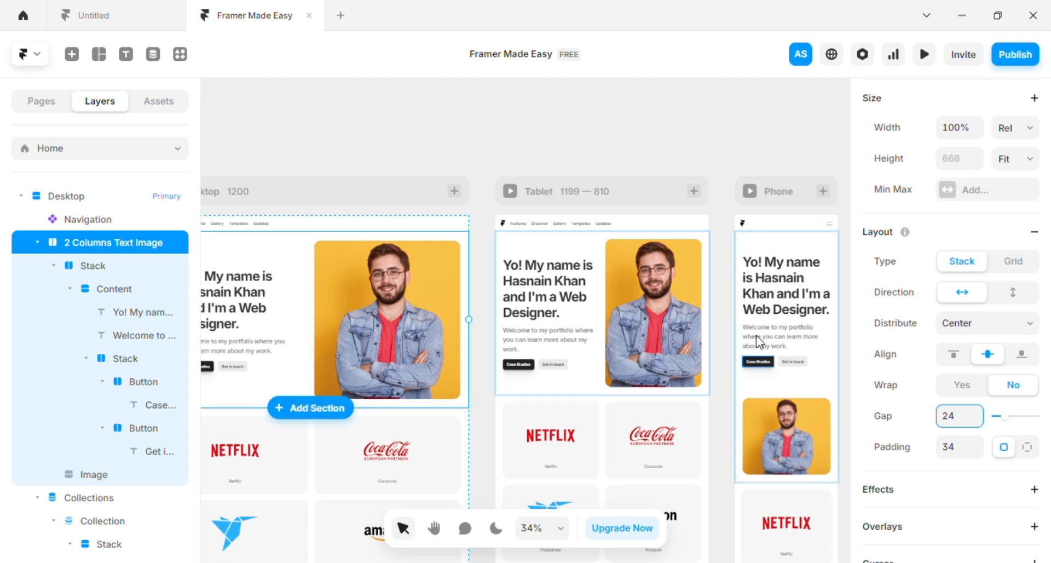
click(490, 150)
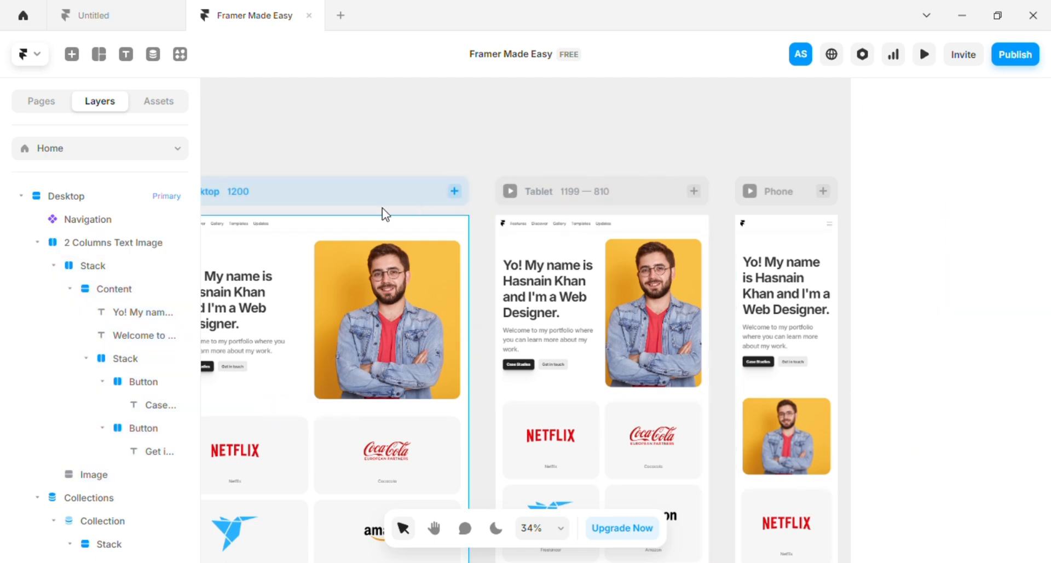
Step: Add an Appear effect with the Slide In Bottom preset to the desktop hero heading
drag(391, 217, 569, 136)
drag(542, 284, 544, 254)
key(v)
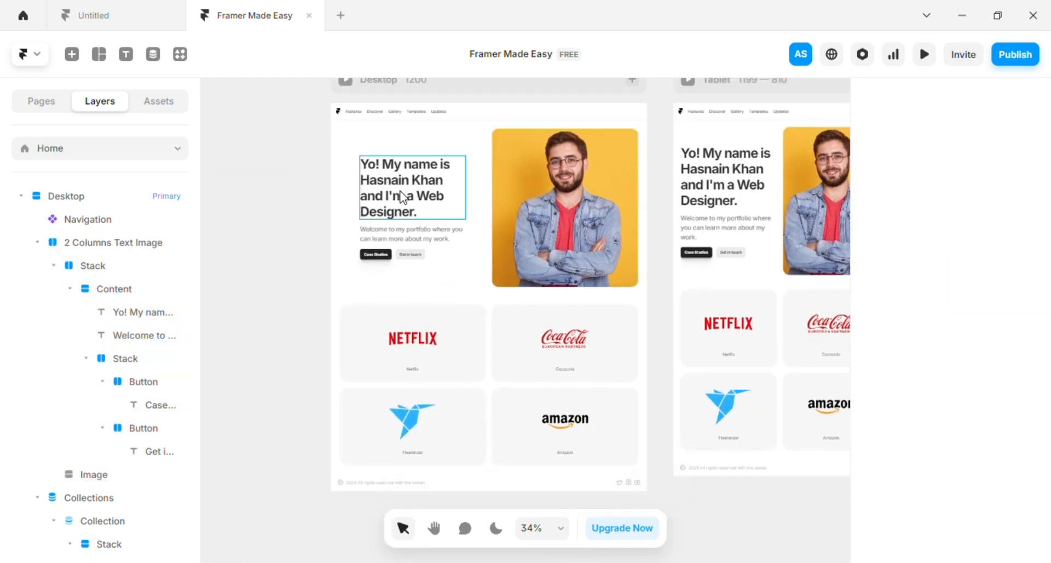
scroll(430, 198, up, 5)
click(434, 208)
scroll(973, 374, down, 2)
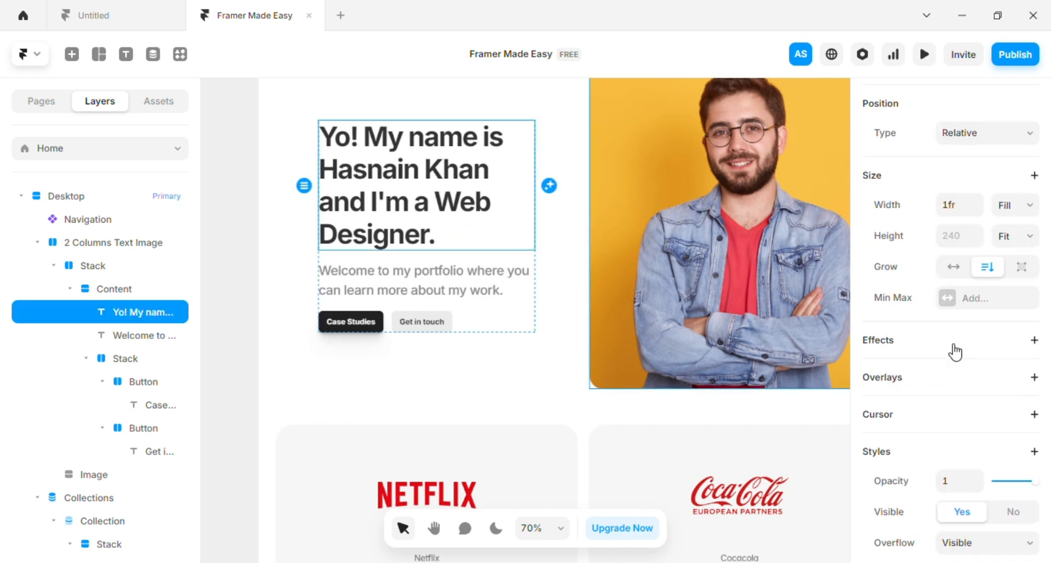
click(939, 351)
click(980, 134)
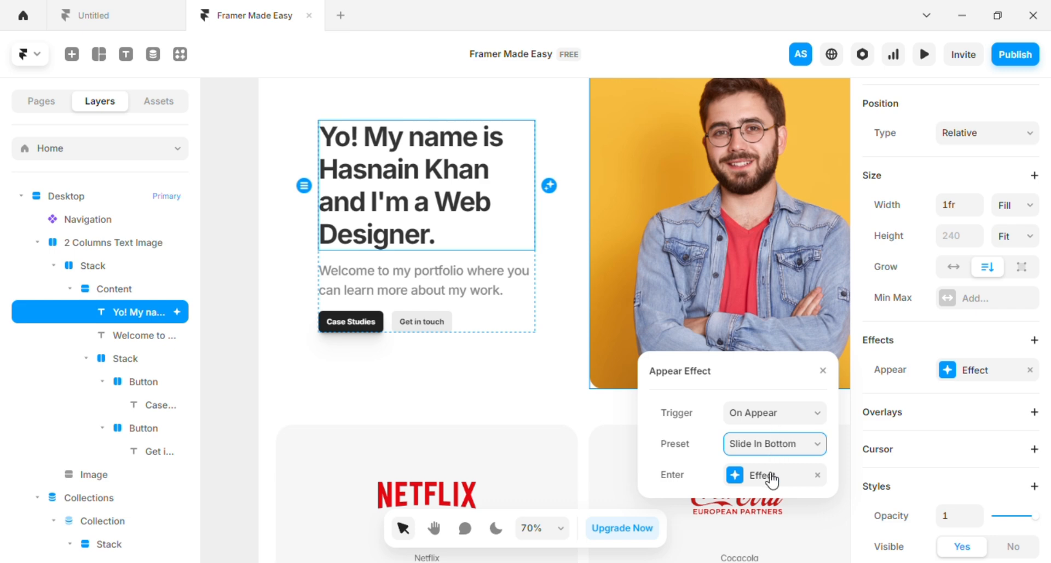
Step: Base the heading effect's spring transition on Physics with a stiffness of 50
click(777, 485)
click(761, 529)
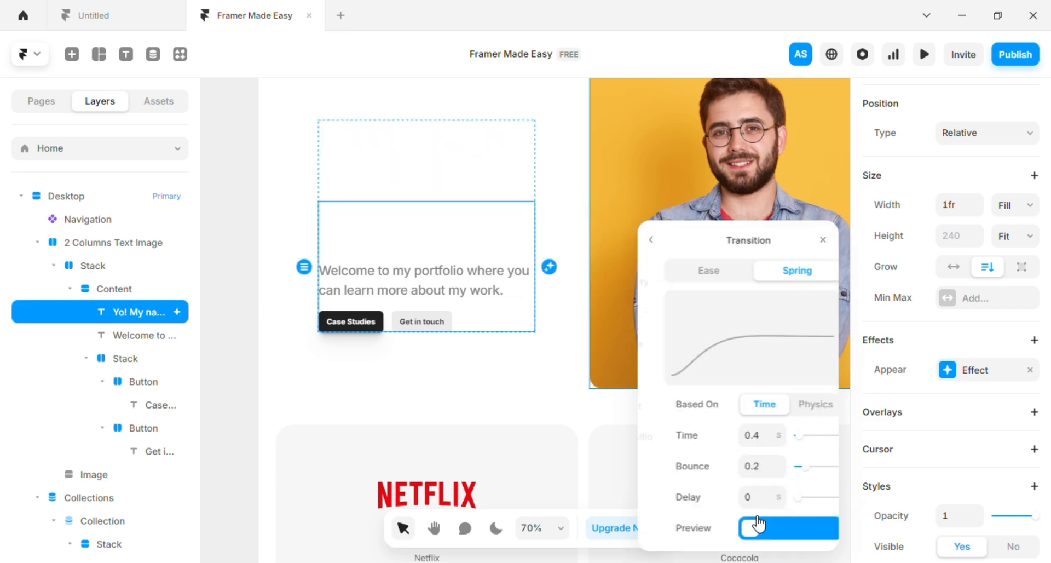
click(798, 408)
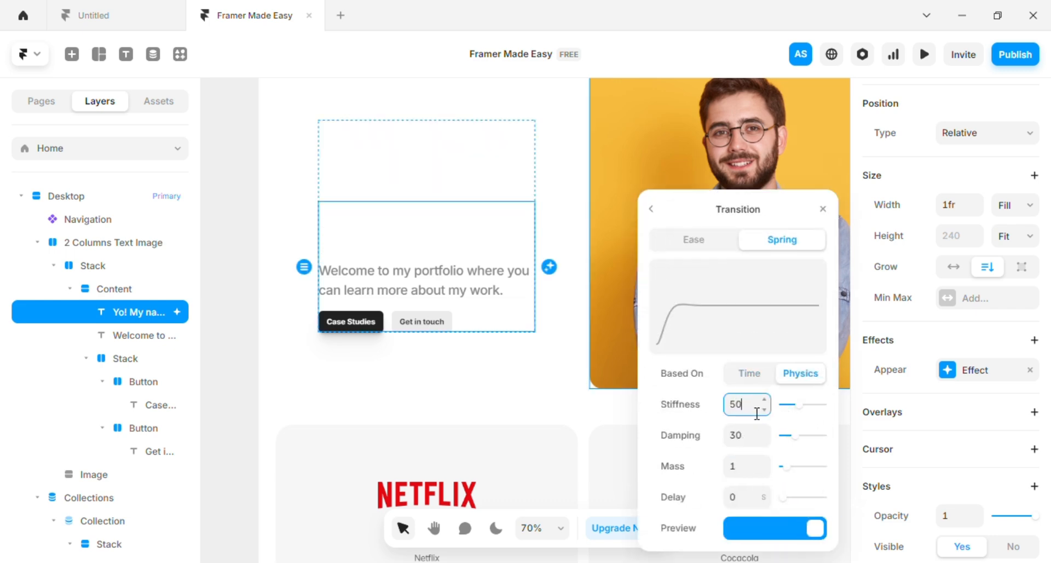
click(824, 211)
Step: Add an Appear effect that slides in from the bottom to the welcome text below the heading
click(493, 288)
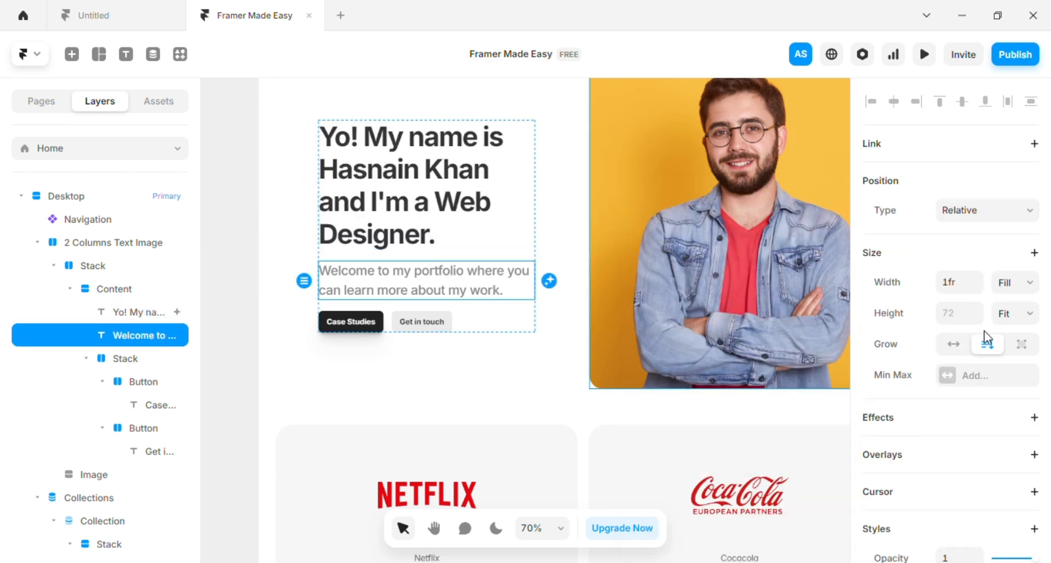
scroll(958, 295, down, 3)
scroll(962, 326, up, 1)
click(1034, 340)
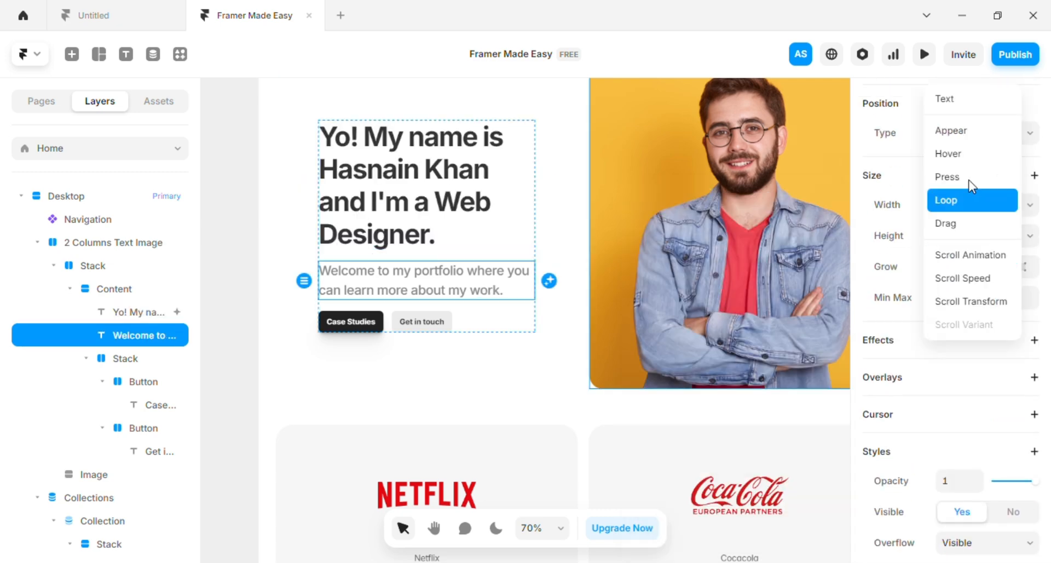
click(955, 131)
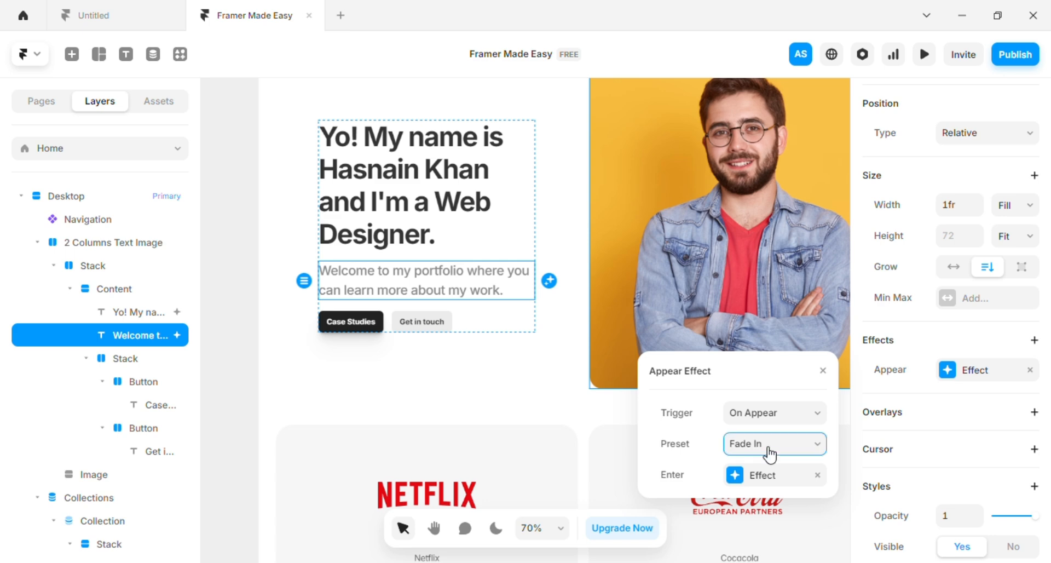
Step: Base the welcome text effect's spring transition on Physics with stiffness 50 and a delay of 0.2 seconds
click(760, 472)
click(744, 523)
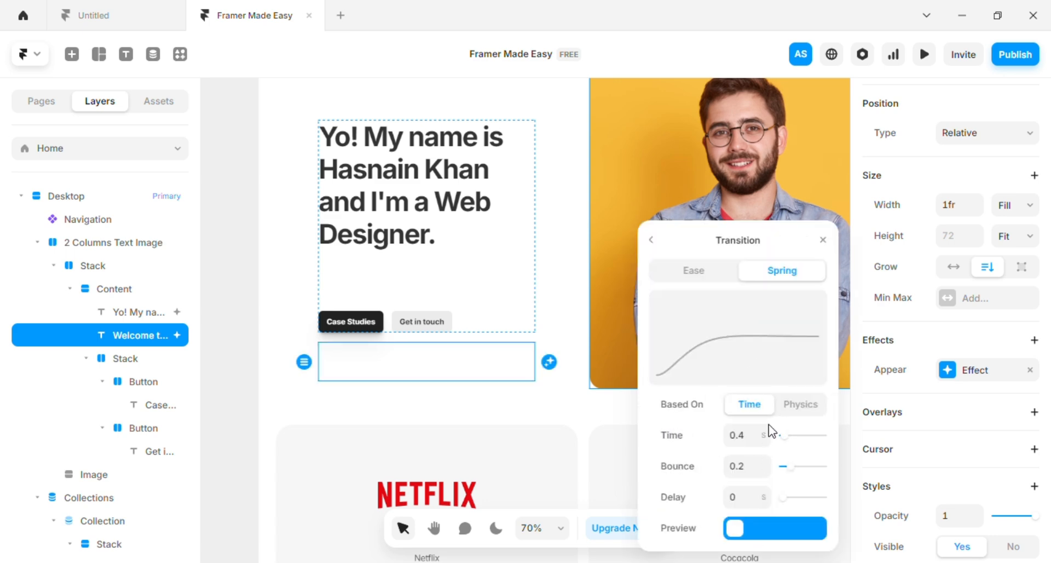
click(801, 405)
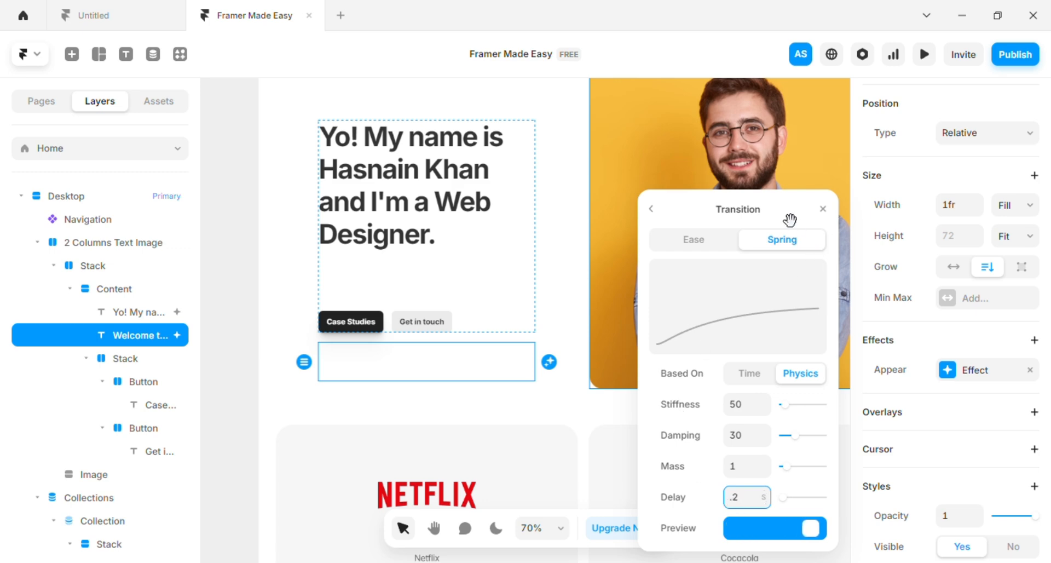
click(824, 211)
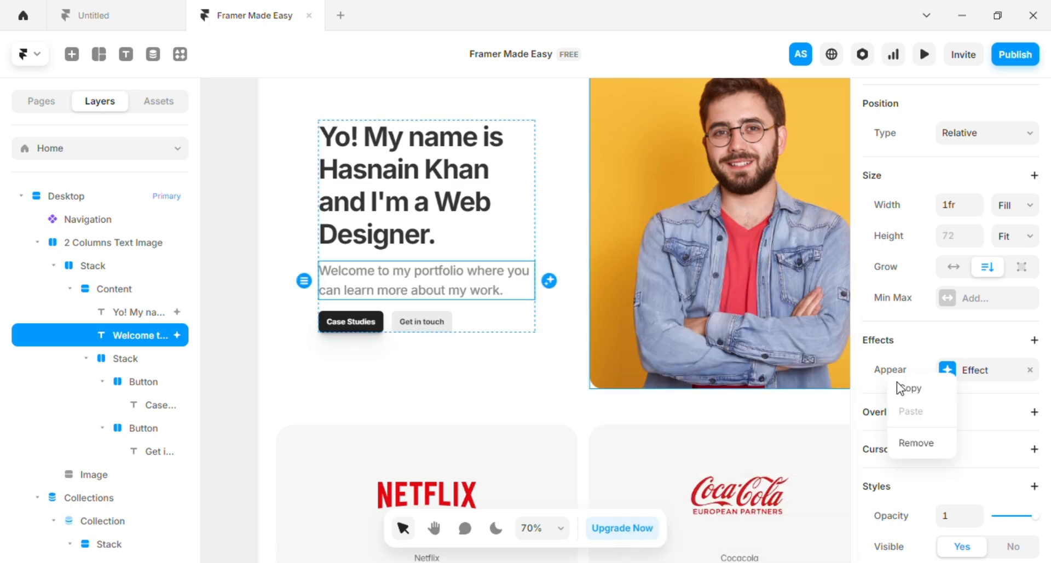
Step: Copy the welcome text's Appear effect and paste it onto both the Case Studies and Get in touch buttons
click(901, 389)
click(328, 331)
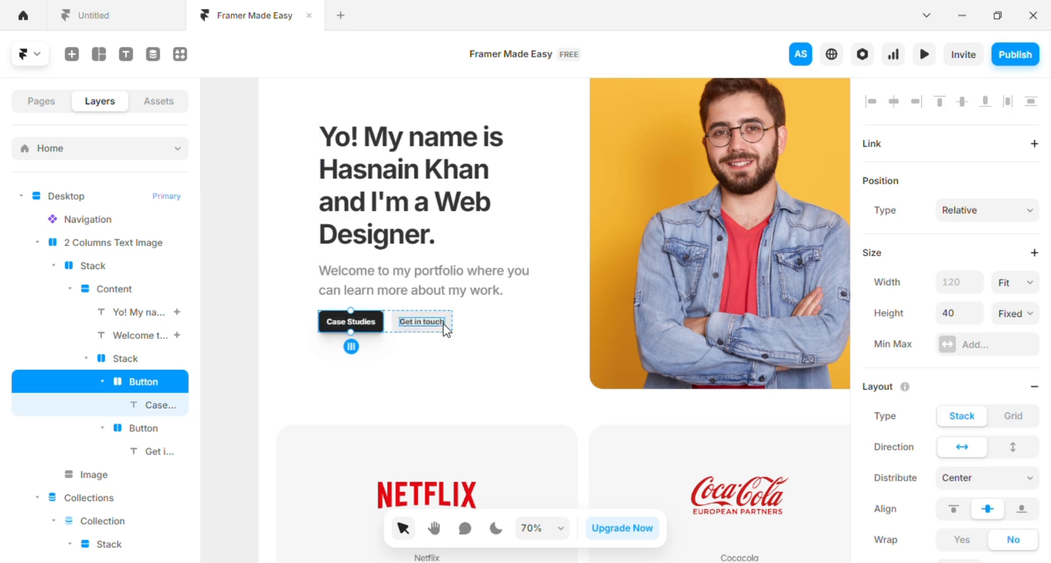
shift+click(447, 331)
scroll(926, 390, down, 4)
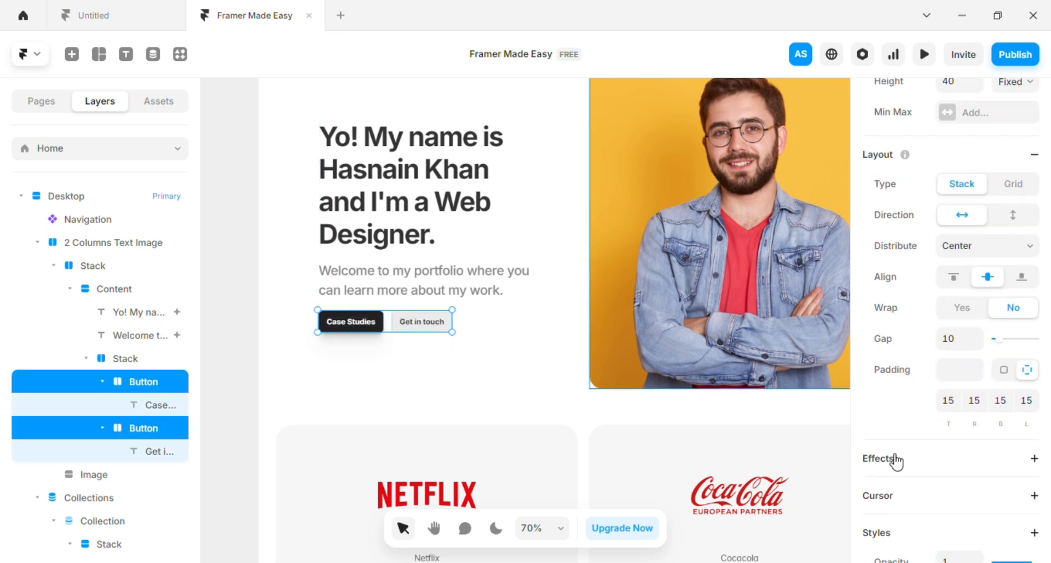
click(897, 462)
click(911, 228)
click(265, 364)
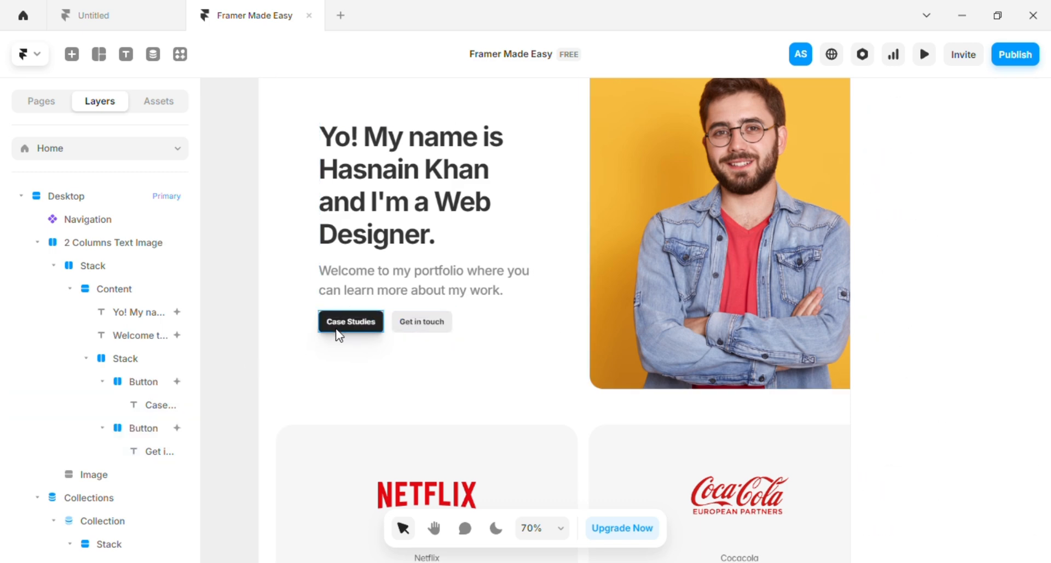
Step: Set the transition delay of the Case Studies button's Appear effect to 0.4 seconds
click(340, 335)
scroll(861, 411, down, 7)
click(966, 333)
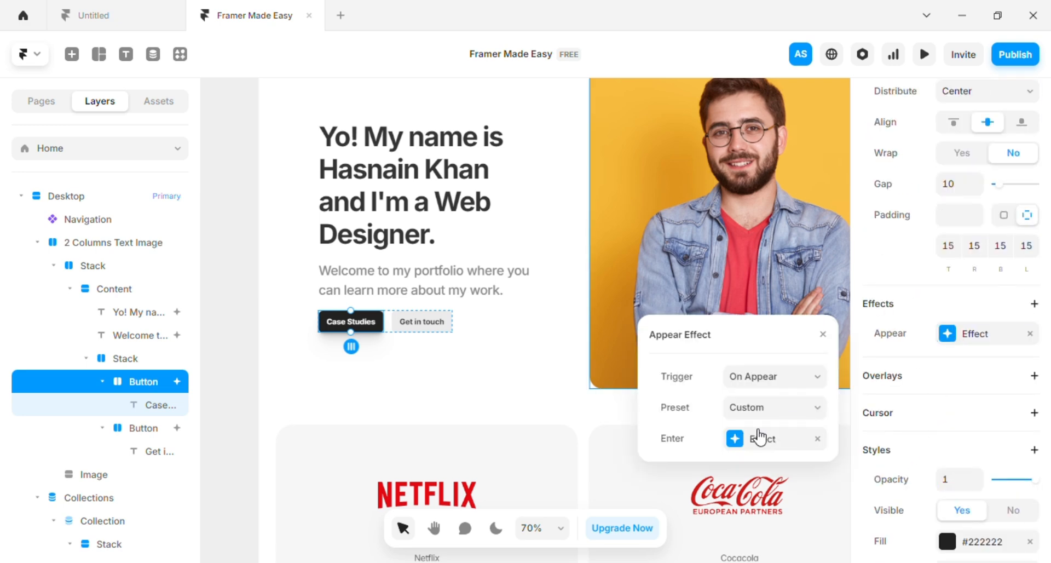
click(759, 437)
click(794, 527)
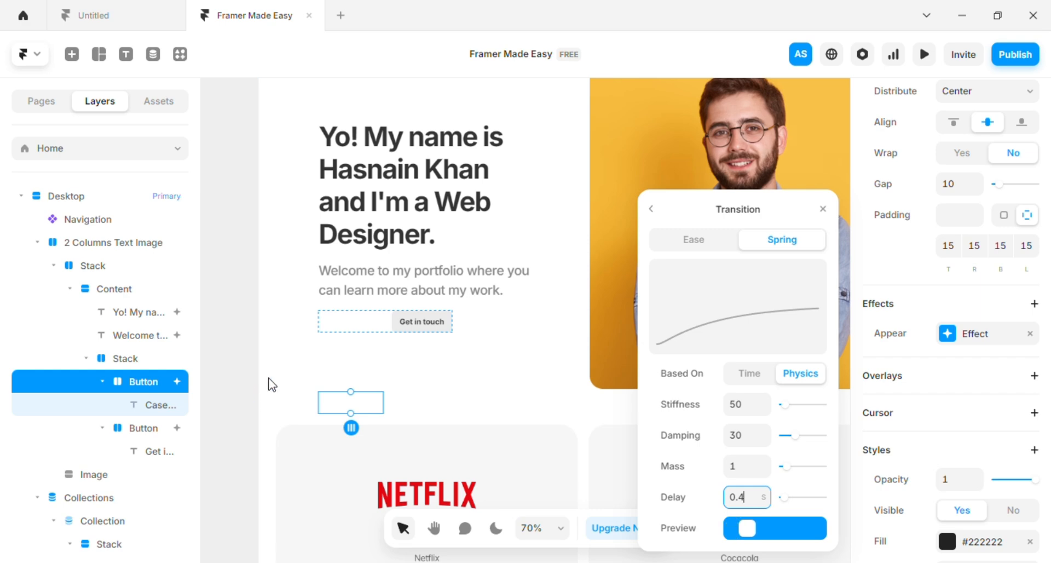
Step: Set the transition delay of the Get in touch button's Appear effect to 0.6 seconds
click(418, 327)
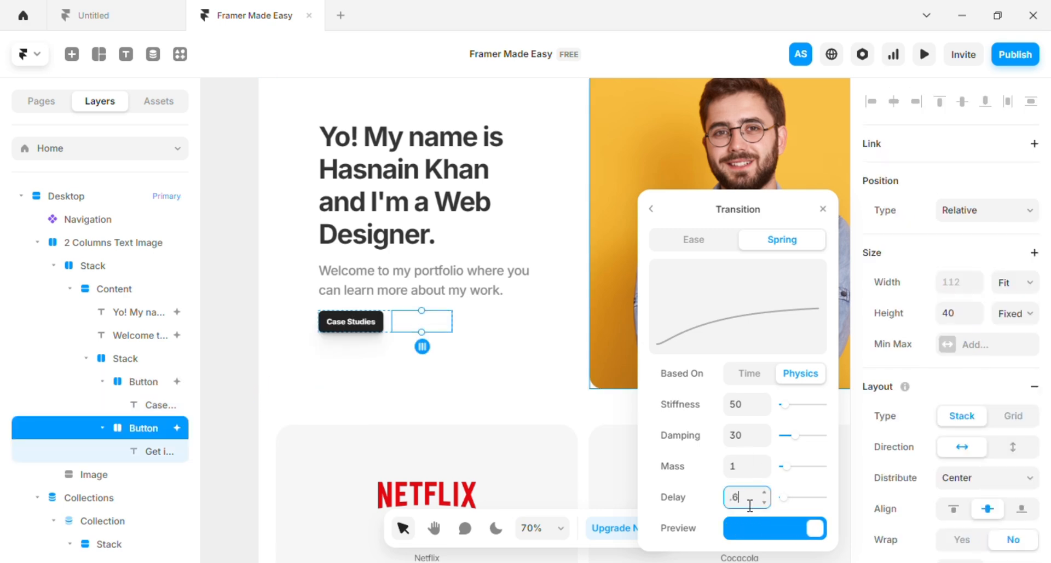
key(Return)
click(242, 373)
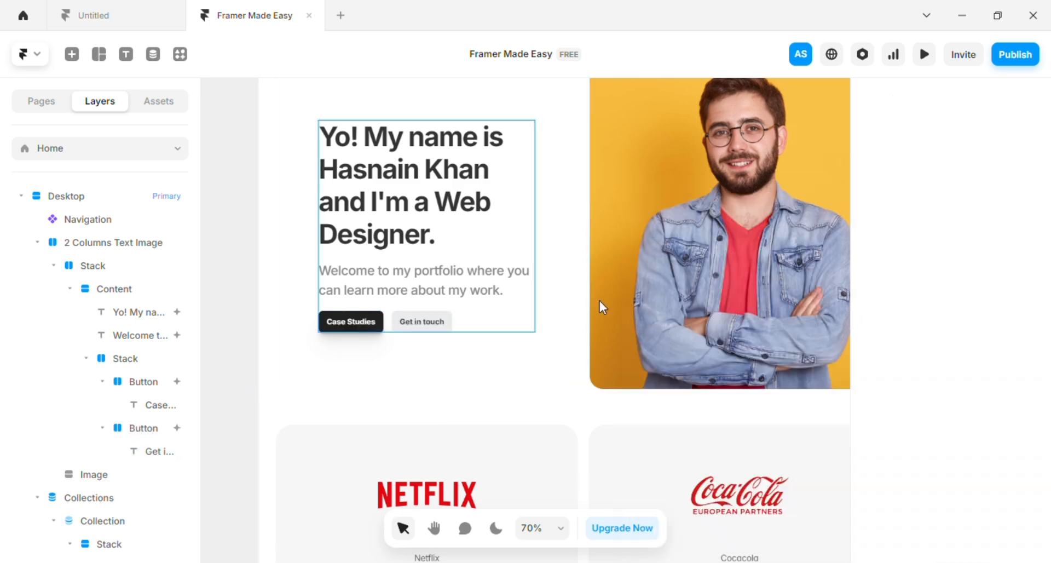
Step: Add a Drag effect to the hero image and set its spring transition's stiffness to 60
click(630, 299)
scroll(970, 274, up, 7)
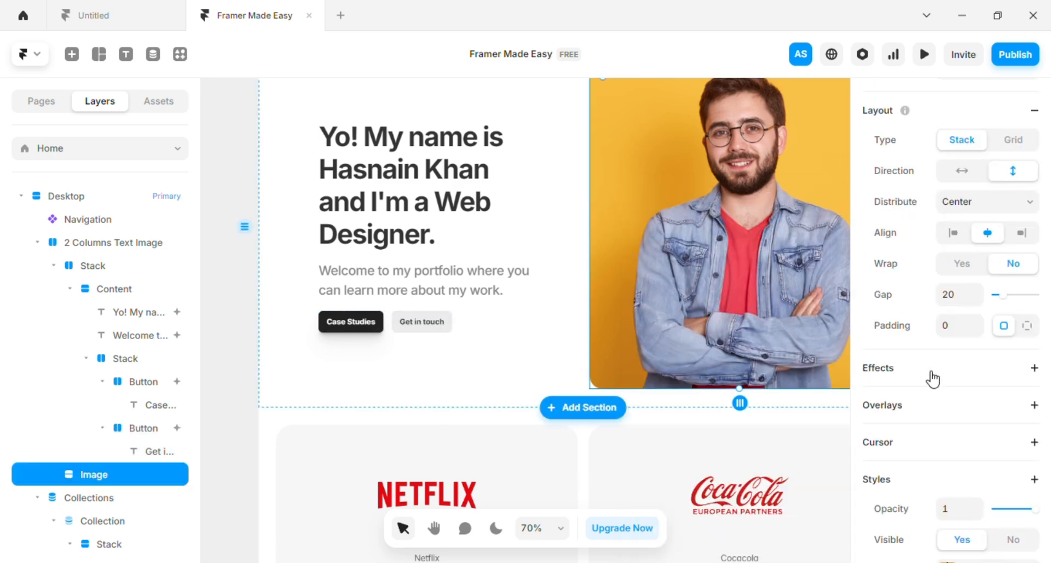
click(932, 373)
click(974, 246)
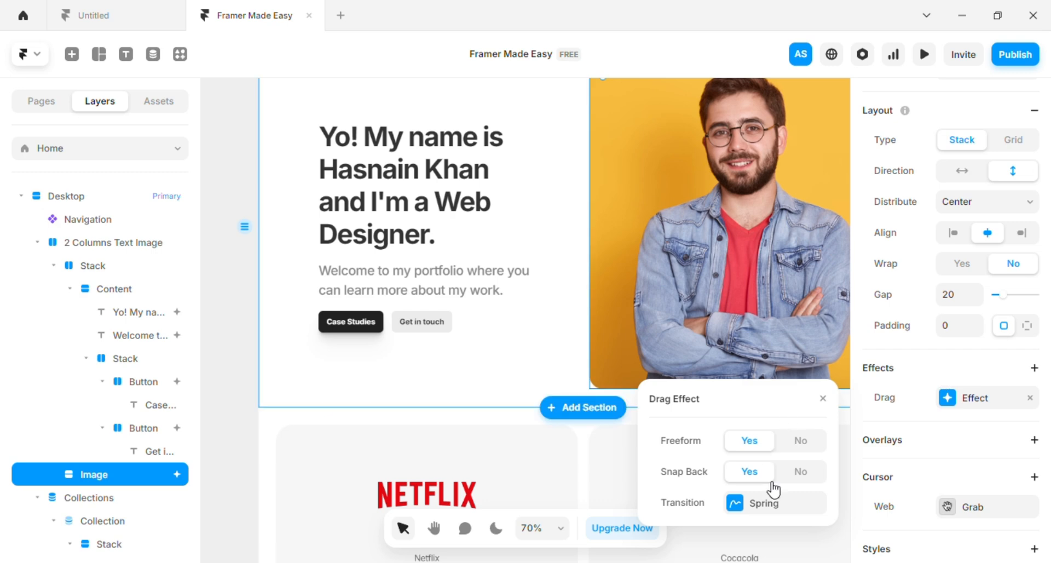
click(789, 502)
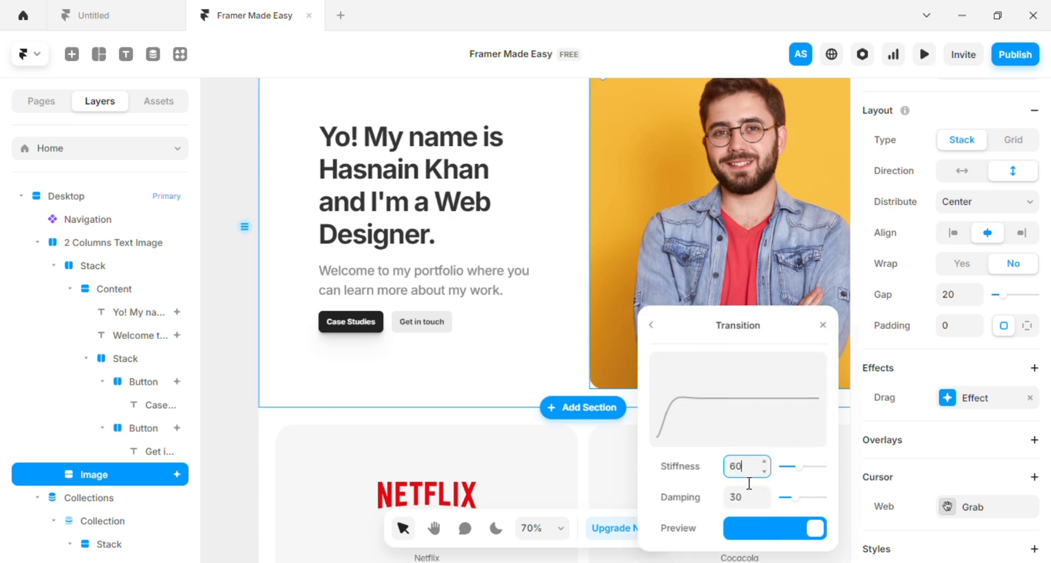
click(652, 326)
click(825, 400)
Step: Preview the page, replay the hero's appear effects, and test the Drag effect on the hero image
drag(613, 235, 629, 462)
key(ctrl+p)
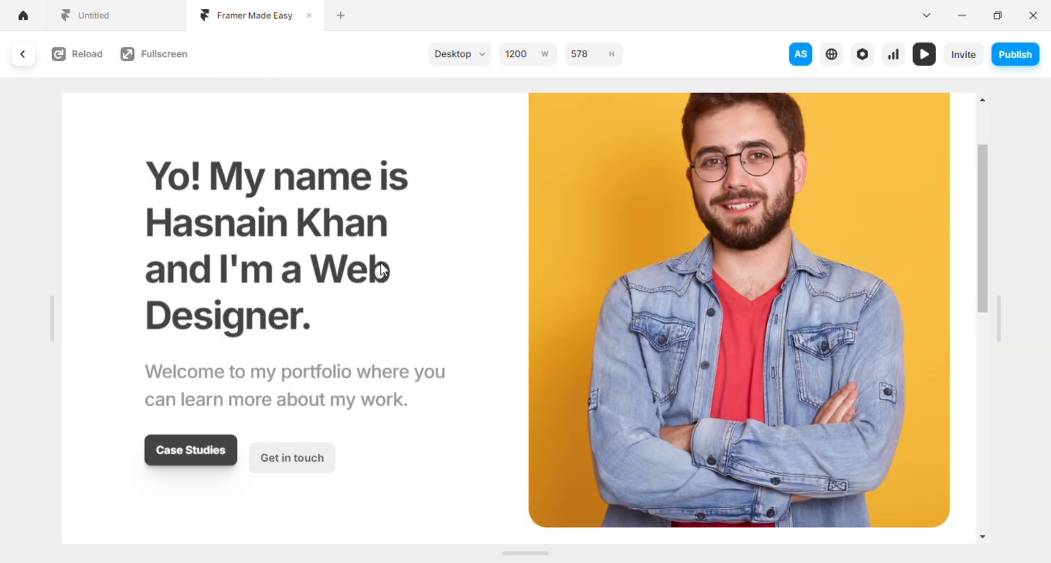
click(90, 64)
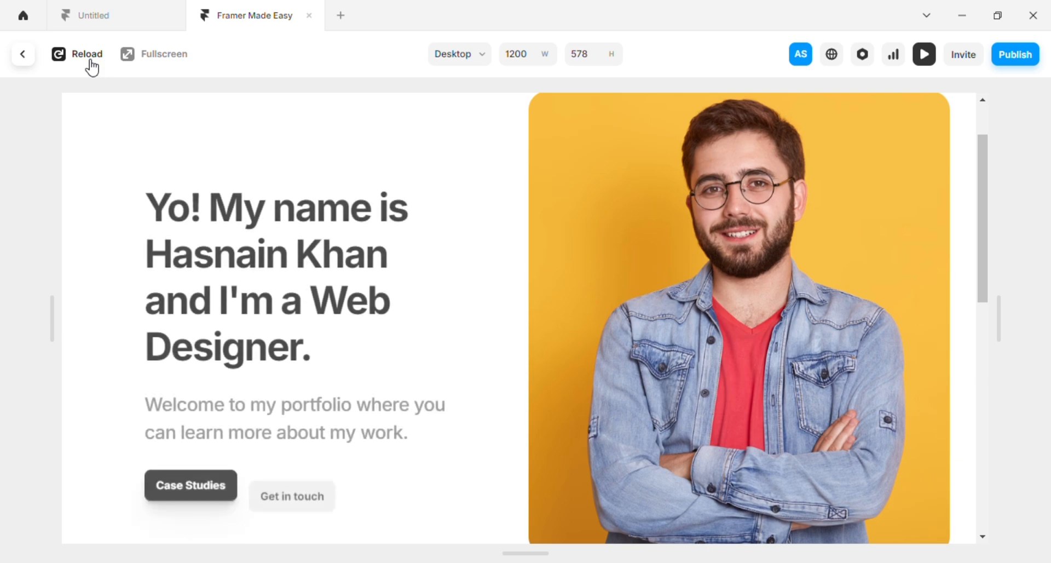
click(91, 64)
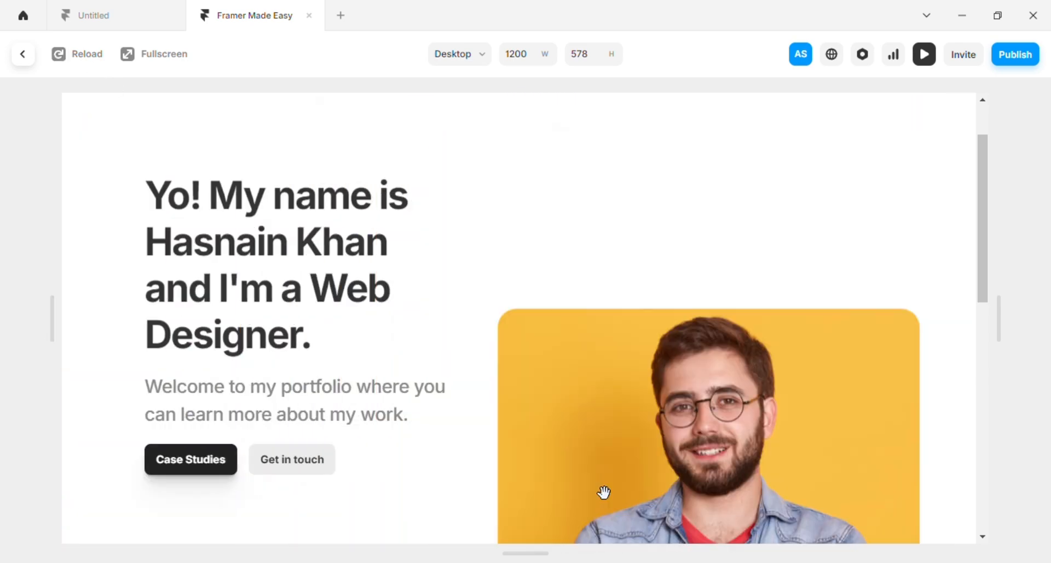
drag(580, 466, 504, 394)
Step: Narrow the preview to the 380-wide Phone layout and check the page from hero to footer
drag(998, 317, 690, 316)
scroll(732, 305, down, 3)
scroll(570, 309, down, 7)
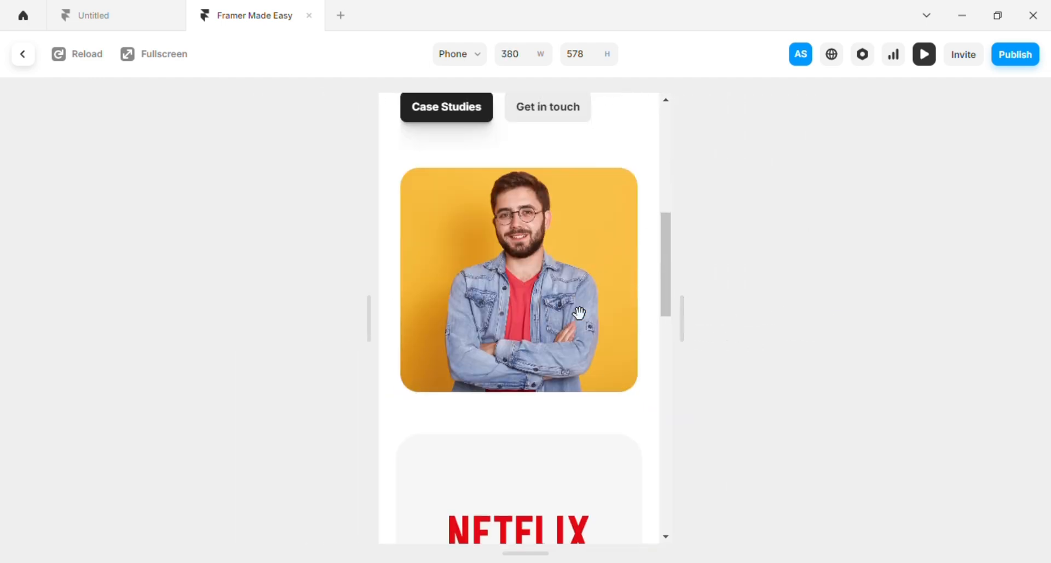
scroll(577, 304, down, 10)
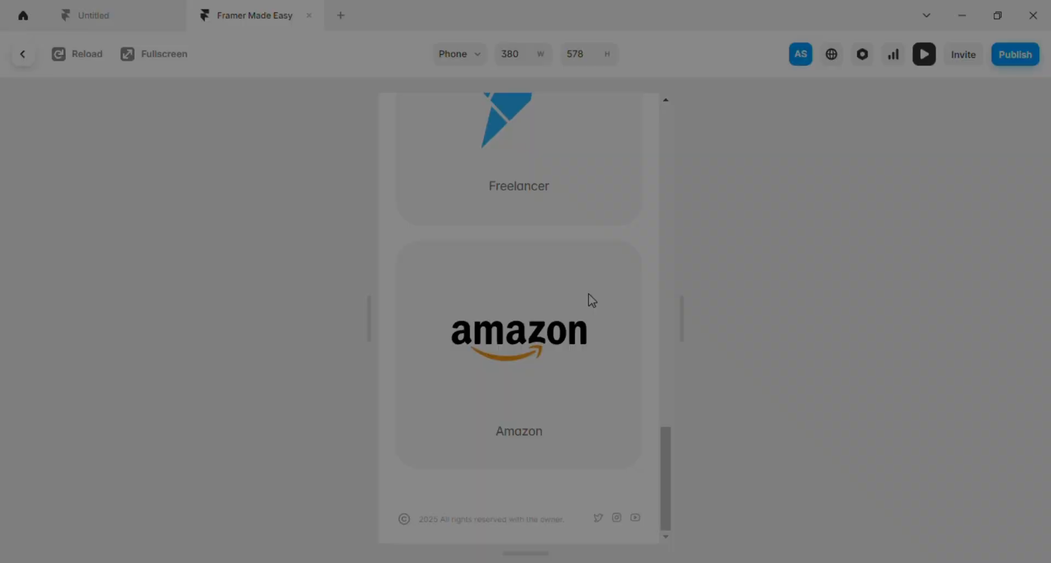